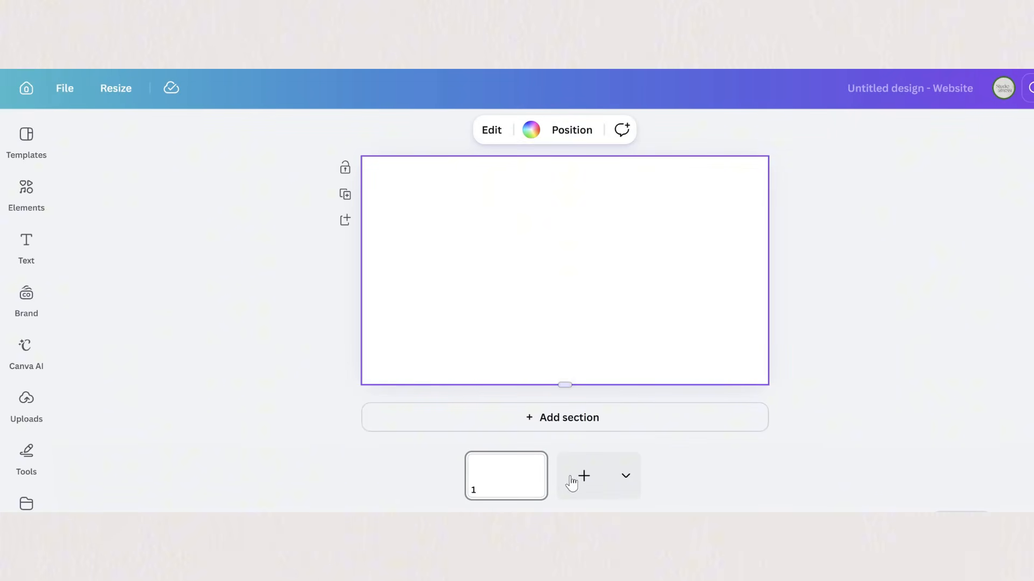
Step: Extend the blank section downward into a tall phone-screen format, scaling a phone graphic to the page width as a size guide
left_click_drag(564, 385, 560, 475)
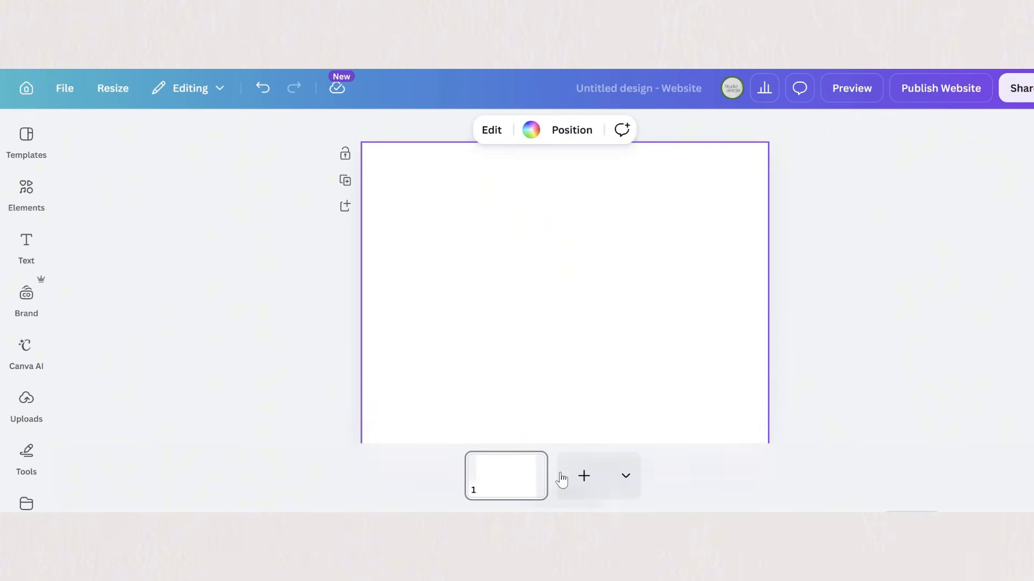
left_click_drag(564, 385, 559, 486)
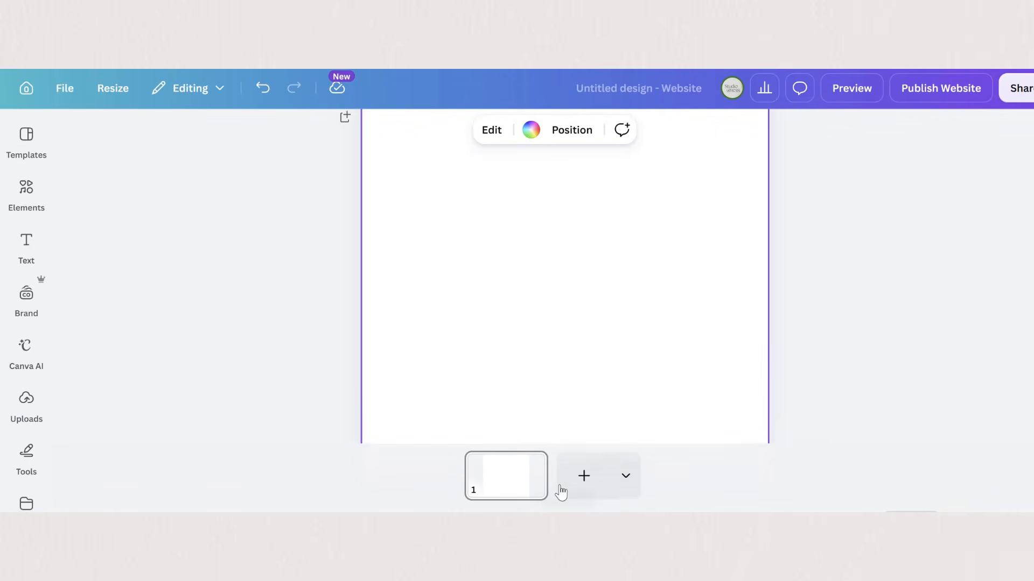
left_click_drag(564, 385, 571, 469)
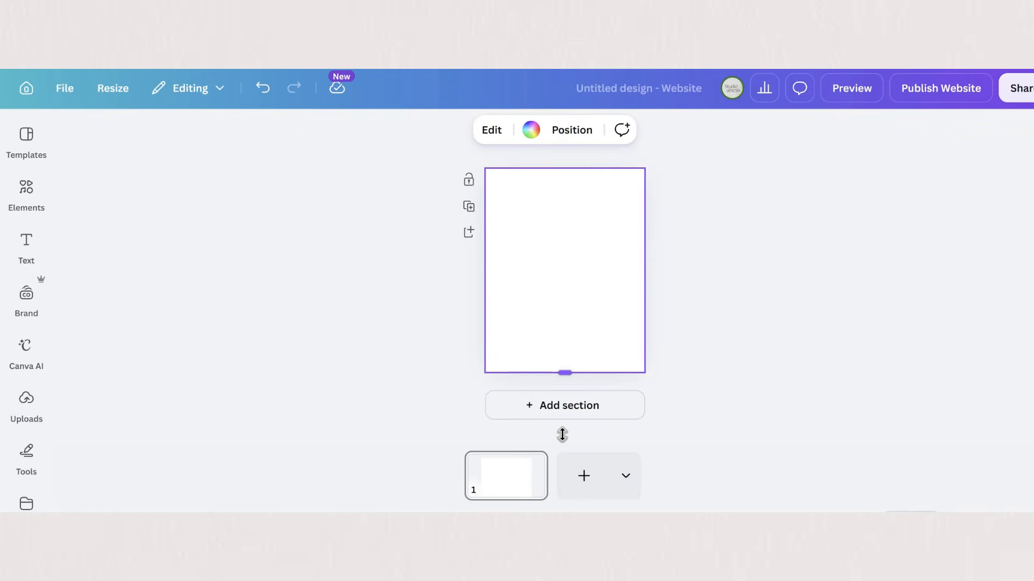
left_click_drag(564, 372, 562, 434)
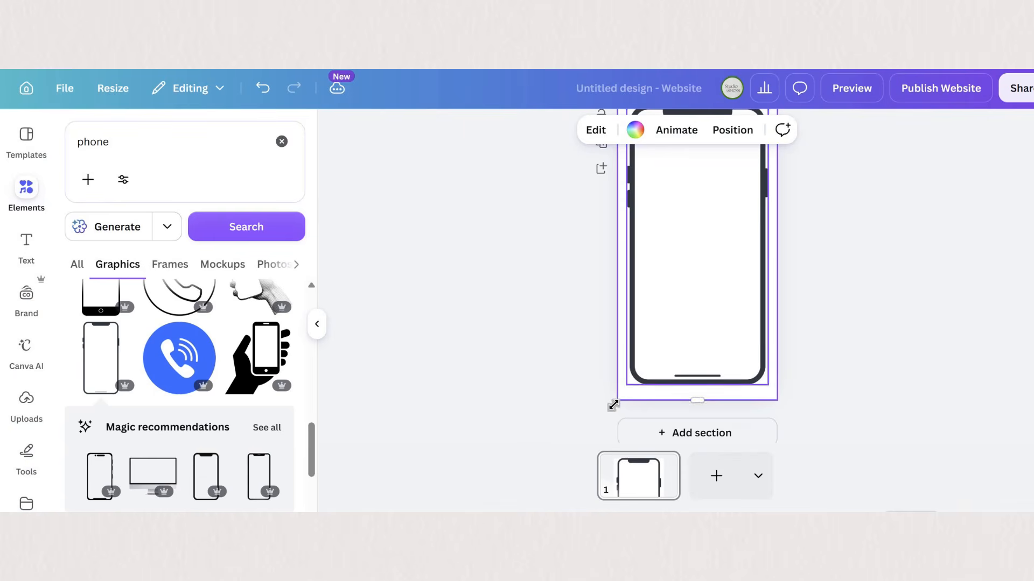
left_click_drag(625, 385, 617, 403)
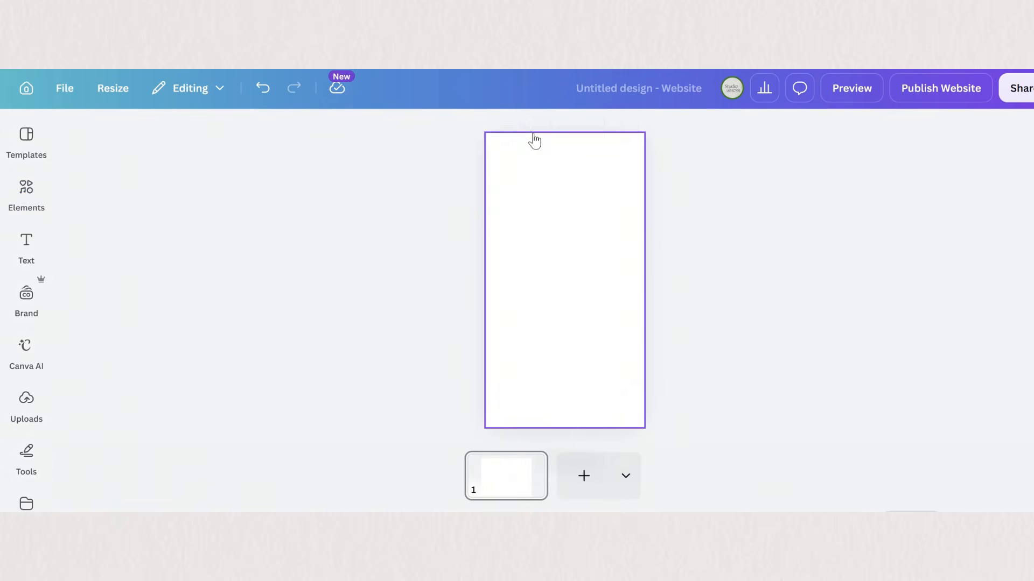
Step: Set the page background to the light beige from the Studio Bressi brand colors
left_click(534, 140)
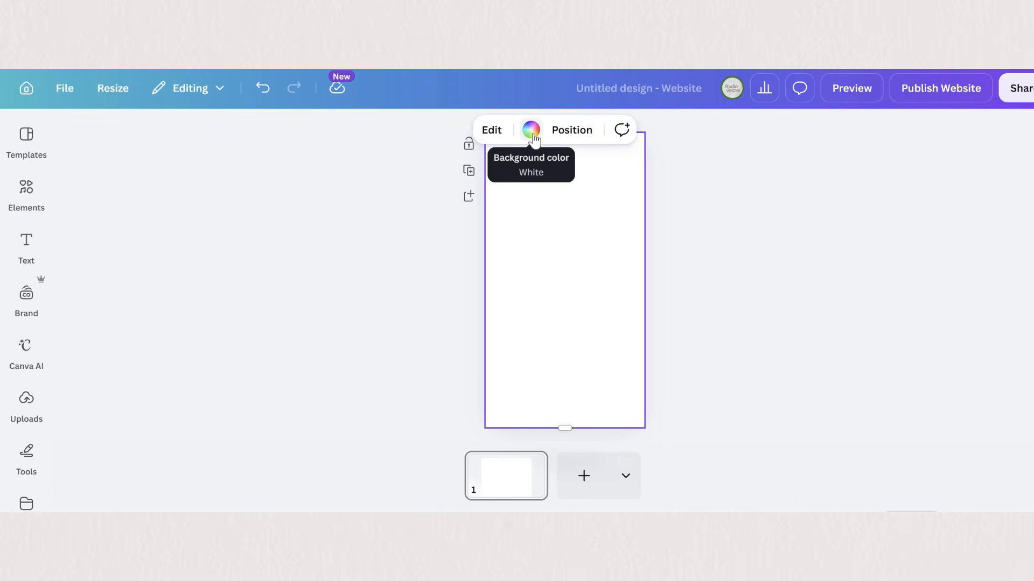
left_click(531, 129)
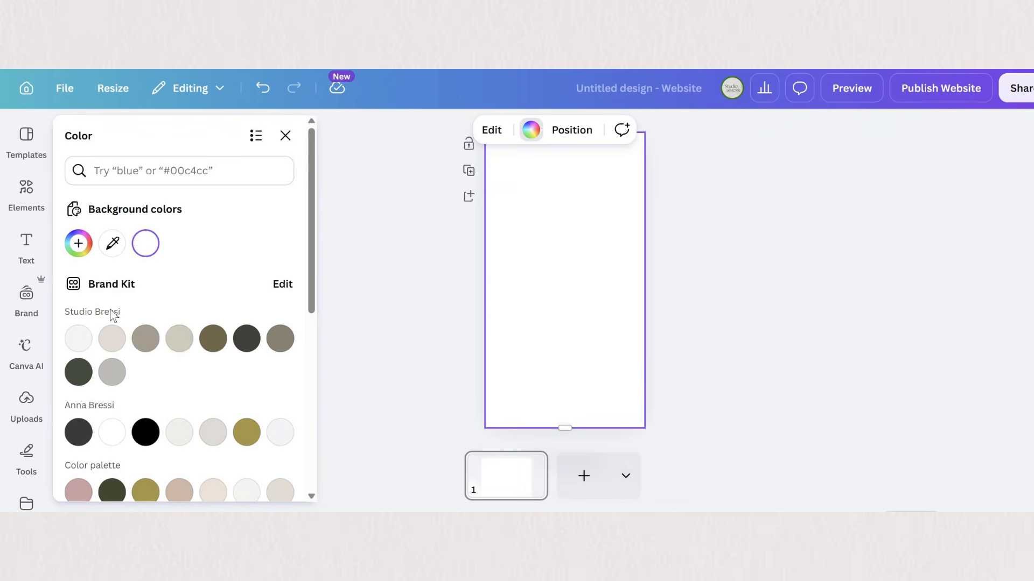
left_click(178, 341)
key("Escape")
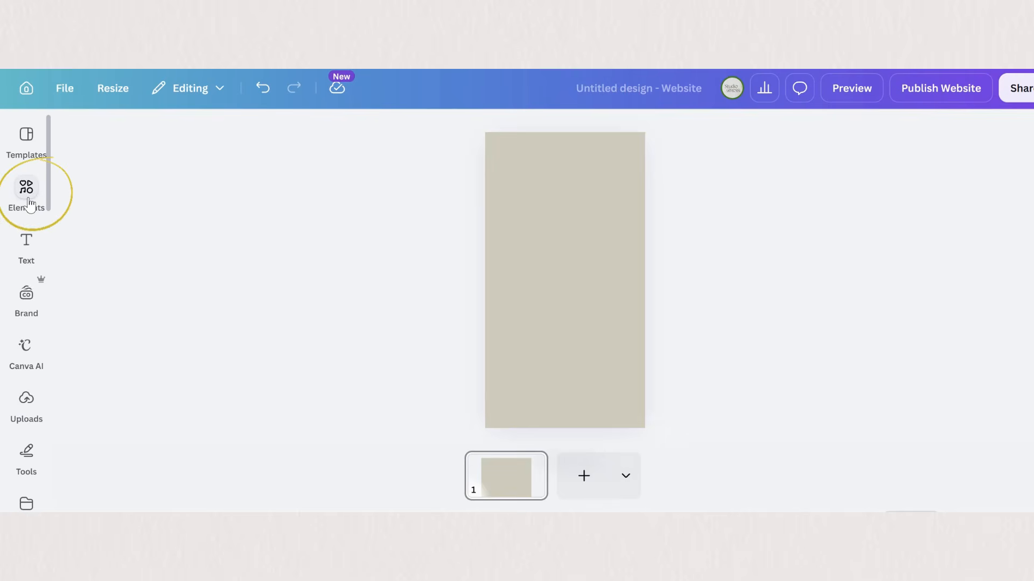
Step: Search the photos for "closed envelope" and place a white envelope at the center of the page
type("envelope")
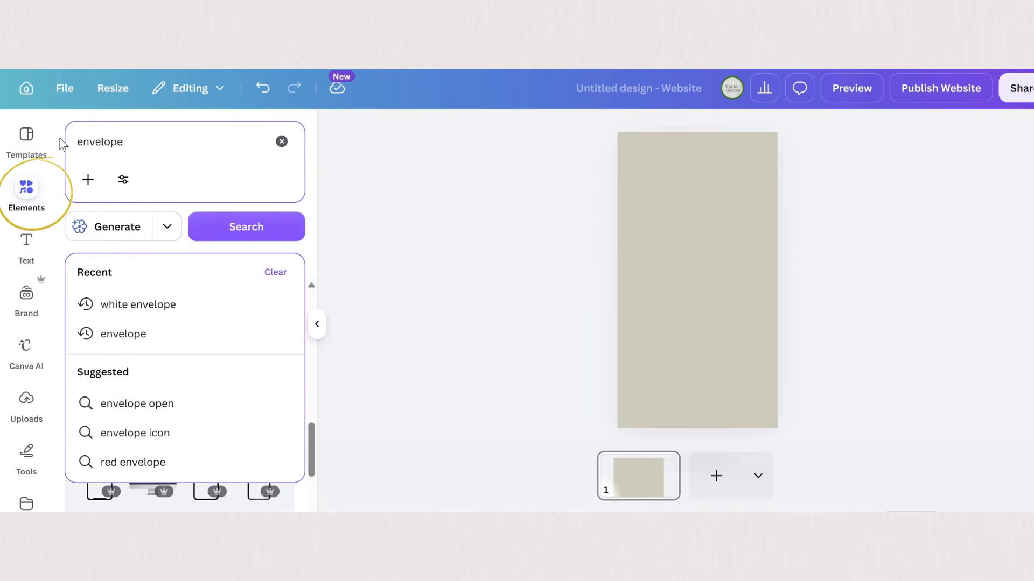
key("Return")
left_click(77, 141)
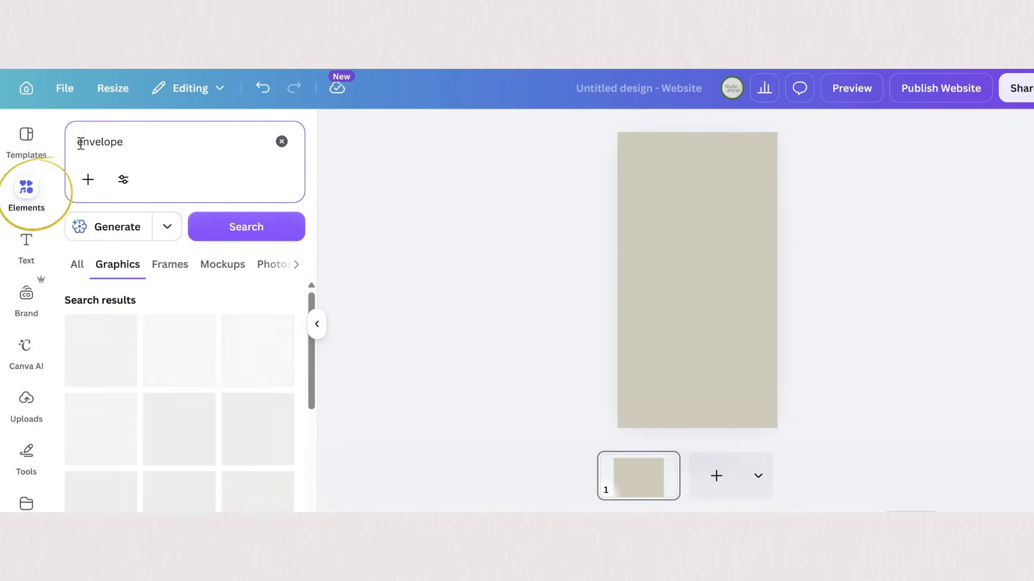
type("closed")
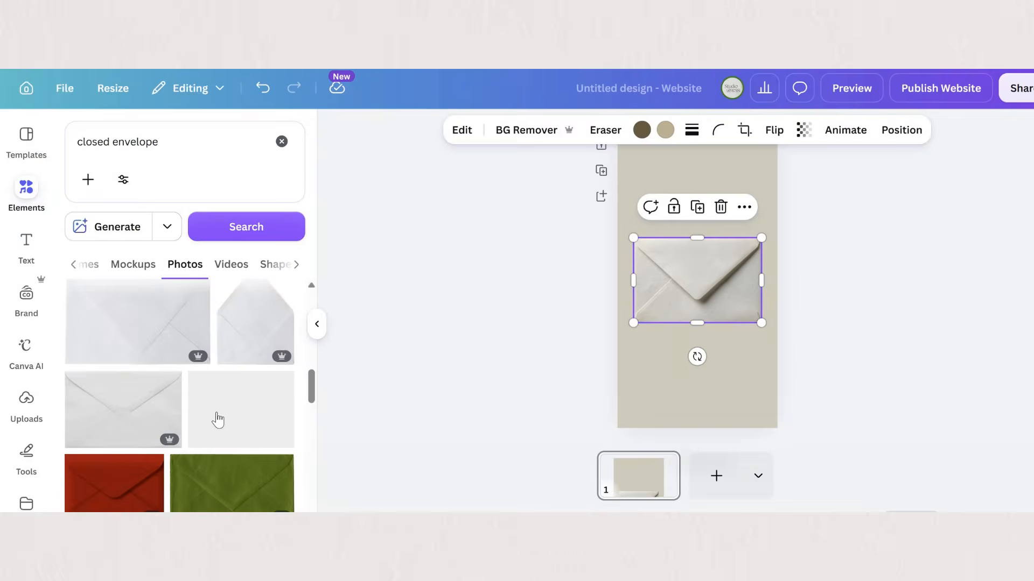
scroll(216, 412, "down", 5)
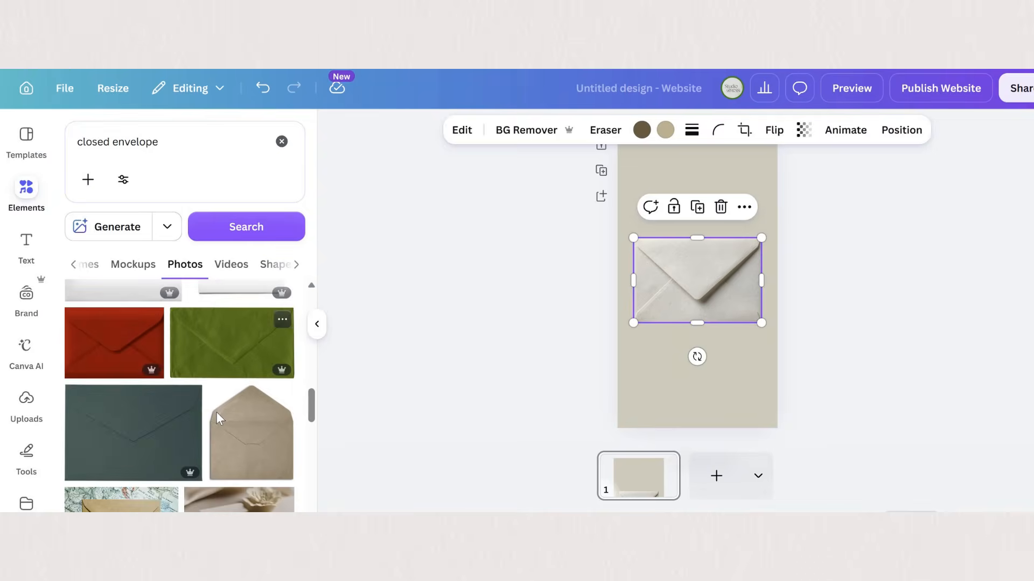
Step: Search the photos for "wax seal", add the gold flower seal and shrink it to fit at the tip of the envelope flap
triple_click(108, 142)
type("wax seal")
key("Return")
scroll(141, 344, "down", 5)
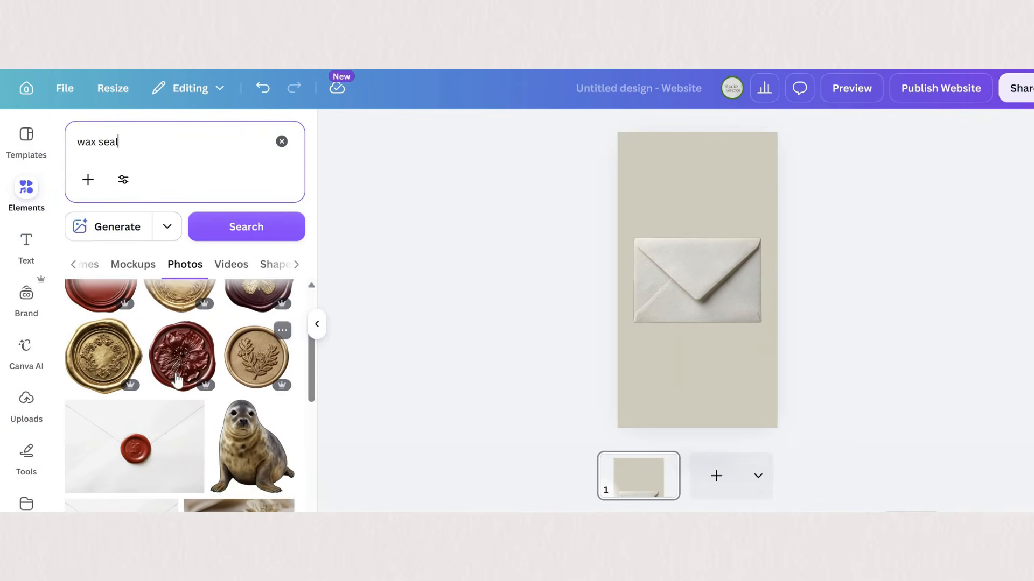
left_click(99, 342)
left_click_drag(791, 213, 696, 302)
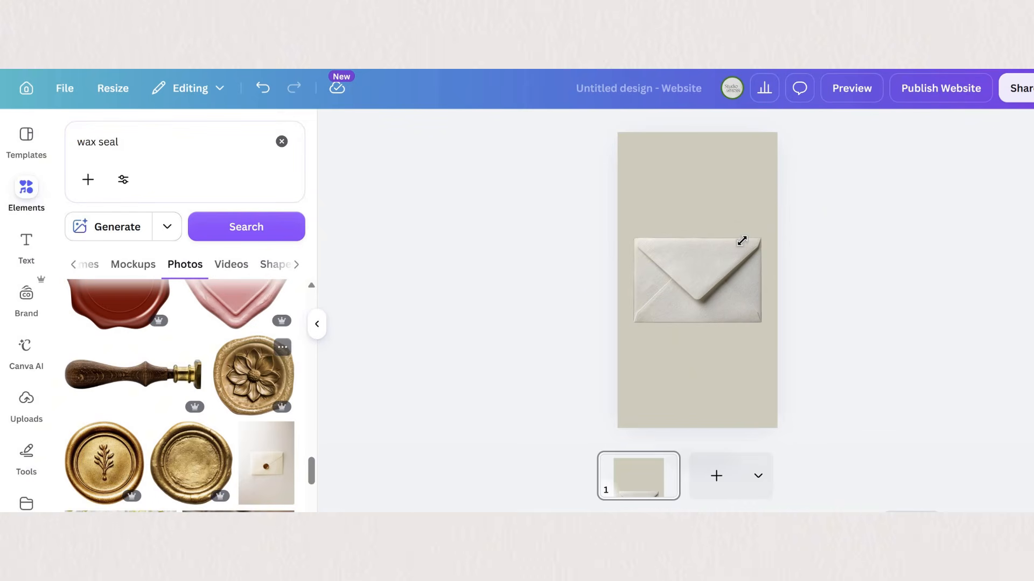
left_click(253, 376)
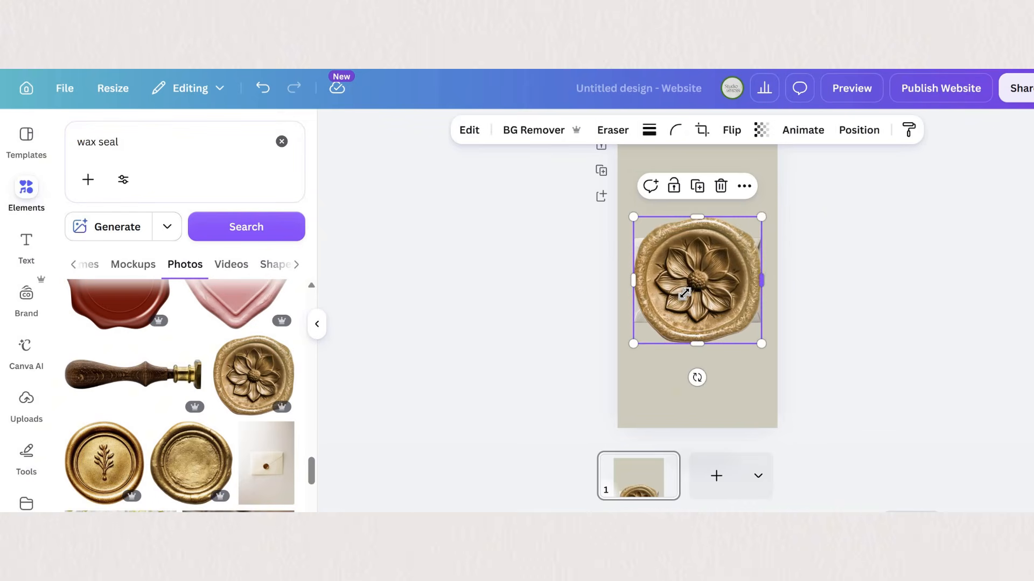
left_click_drag(764, 215, 690, 286)
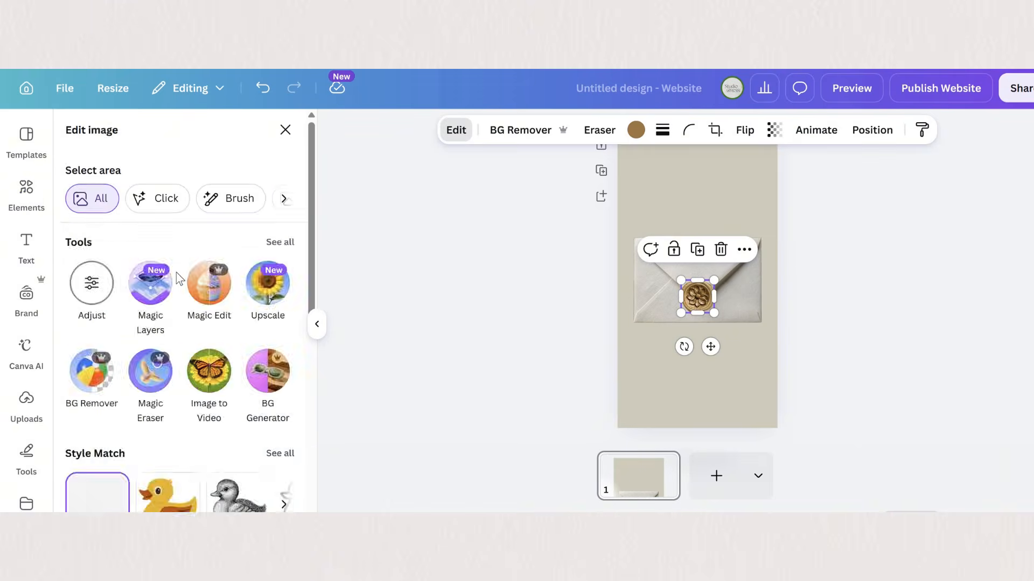
Step: Set the wax seal's saturation to -100 to turn the gold into silver grey
left_click(92, 283)
scroll(178, 323, "down", 7)
scroll(177, 323, "down", 3)
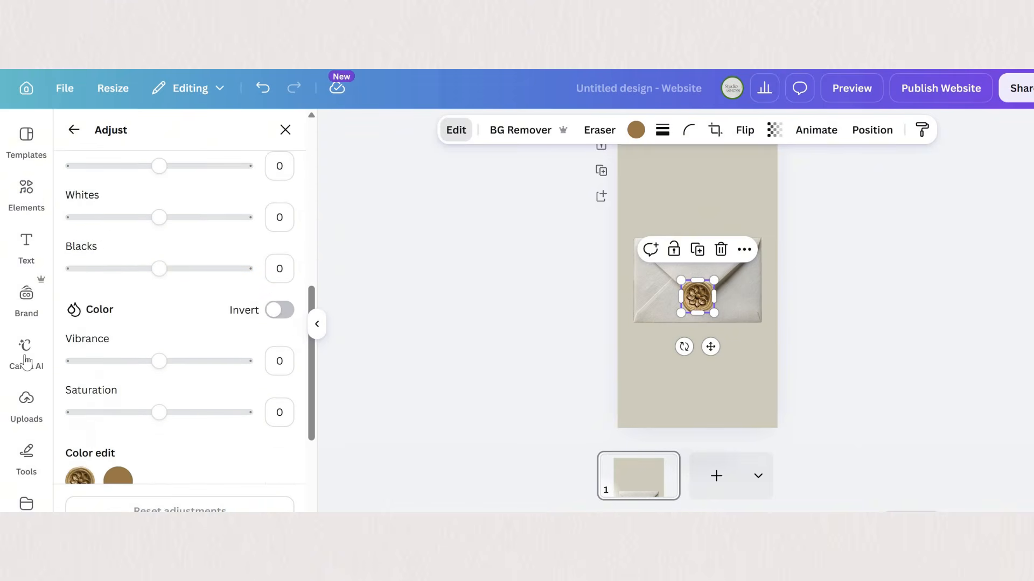
left_click_drag(159, 351, 67, 352)
scroll(178, 215, "up", 2)
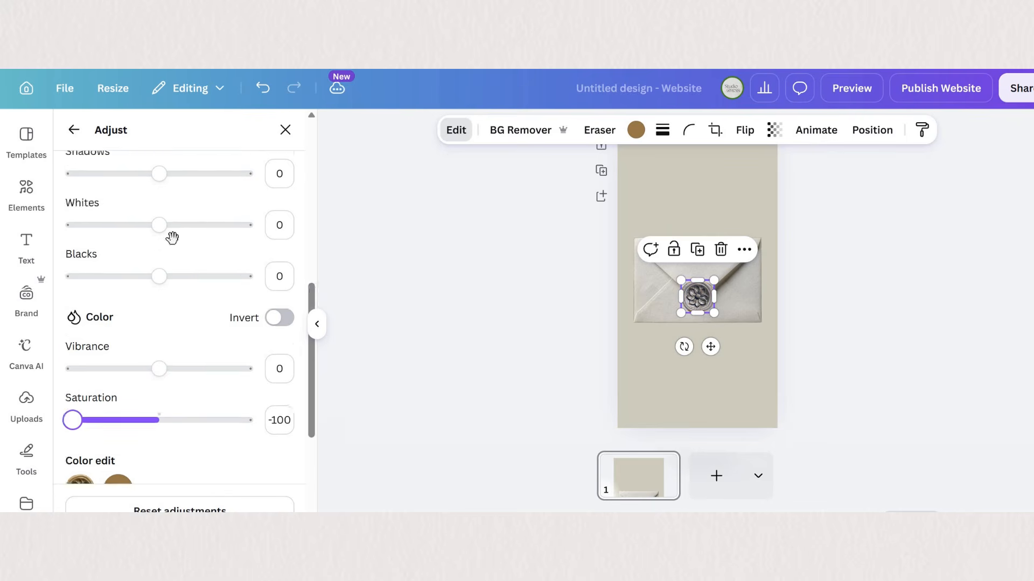
Step: Fill the page background with the uploaded photo of knit and floral lace fabric
left_click(720, 198)
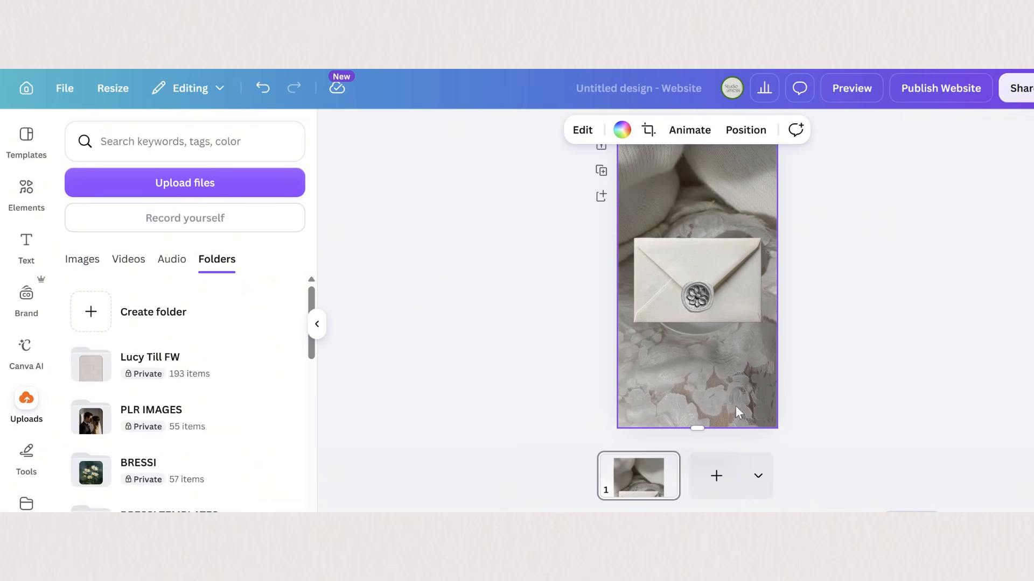
left_click(735, 406)
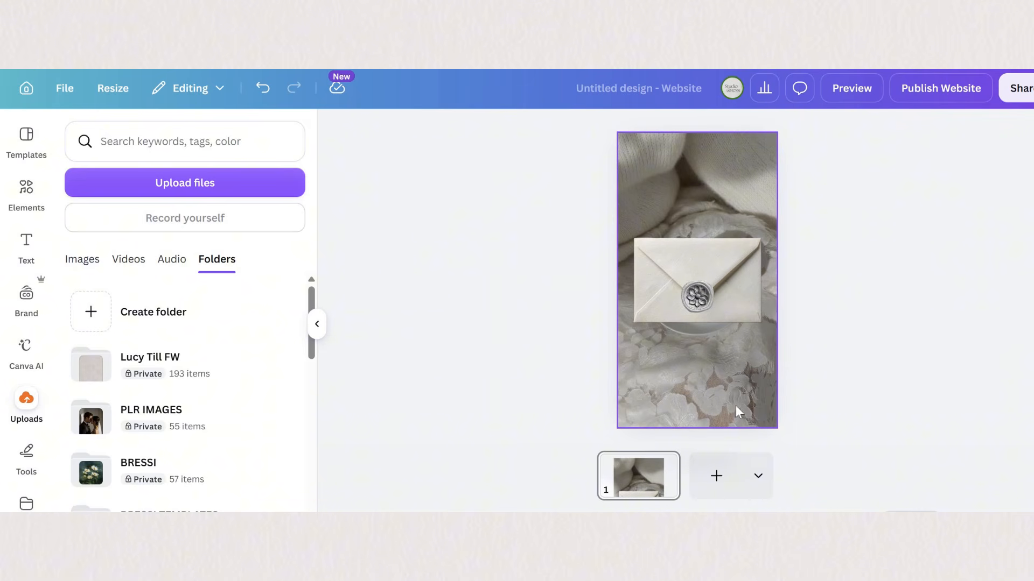
double_click(735, 404)
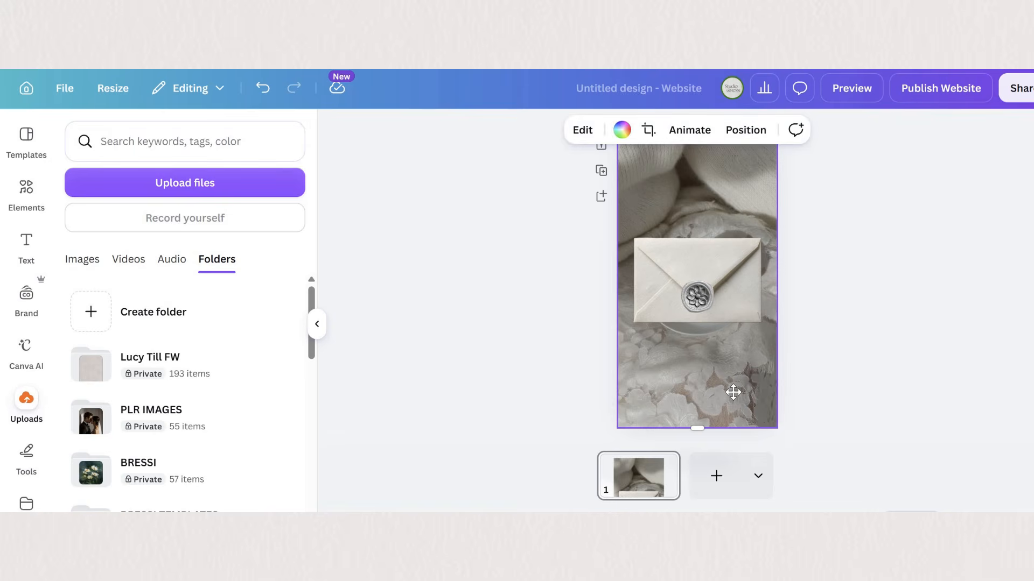
Step: Enlarge the envelope and seal together, tilt them counterclockwise and center them across the full page width
left_click(887, 378)
left_click_drag(835, 334, 673, 255)
left_click_drag(761, 323, 787, 340)
left_click_drag(710, 373, 731, 377)
left_click_drag(733, 271, 727, 271)
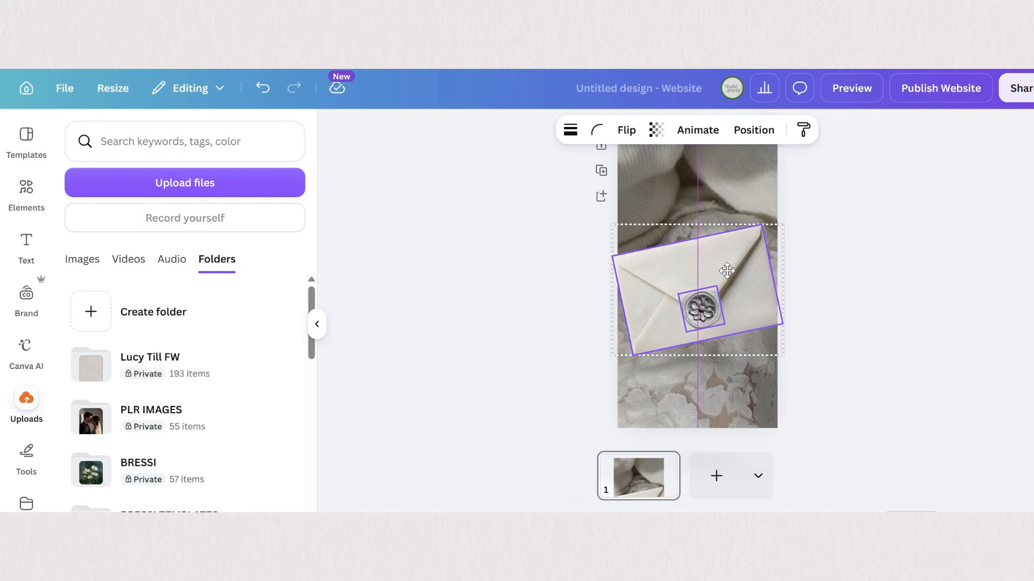
left_click(759, 282)
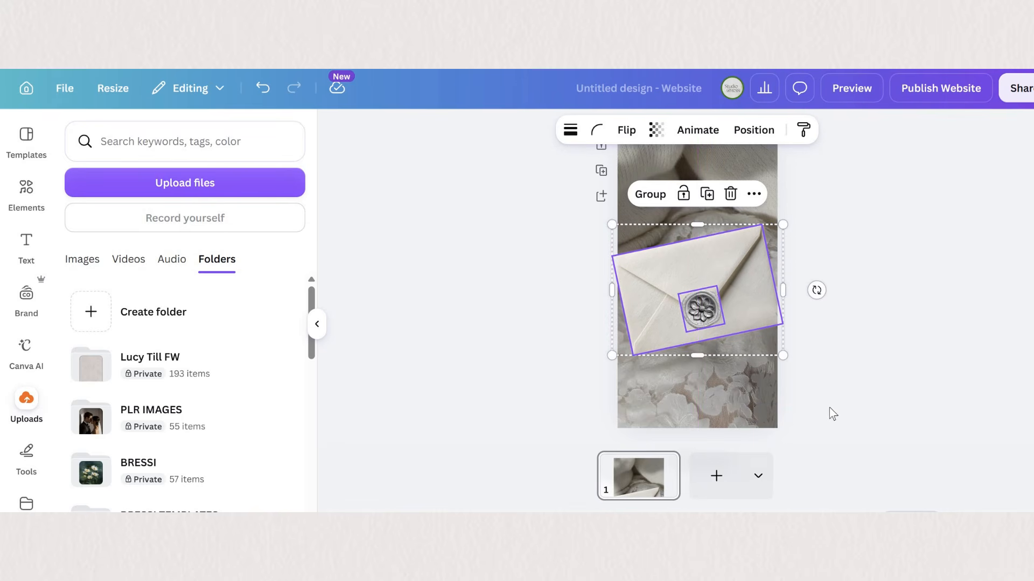
left_click(840, 393)
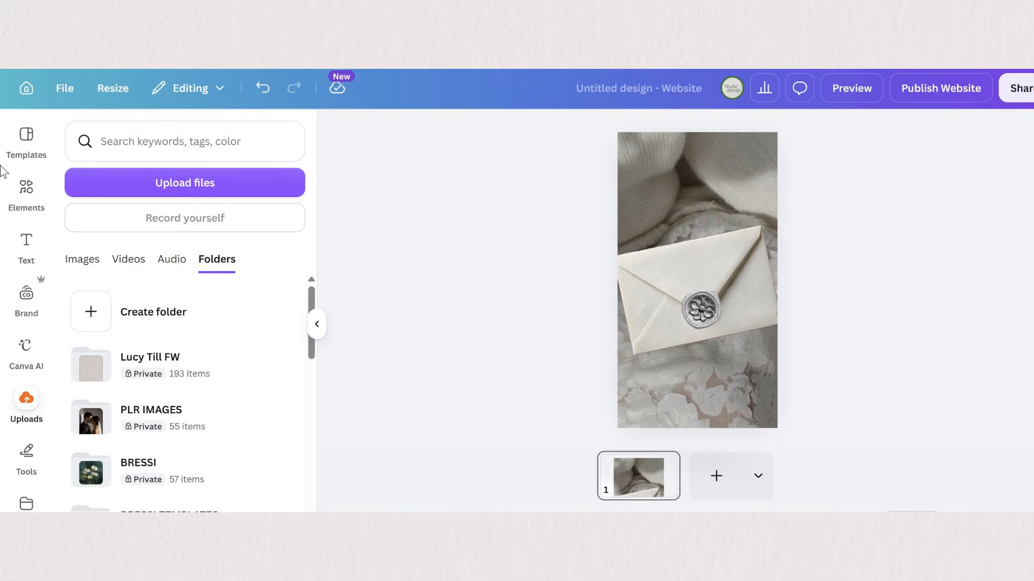
Step: Add a text box on the envelope reading "CLICK TO OPEN"
left_click(24, 197)
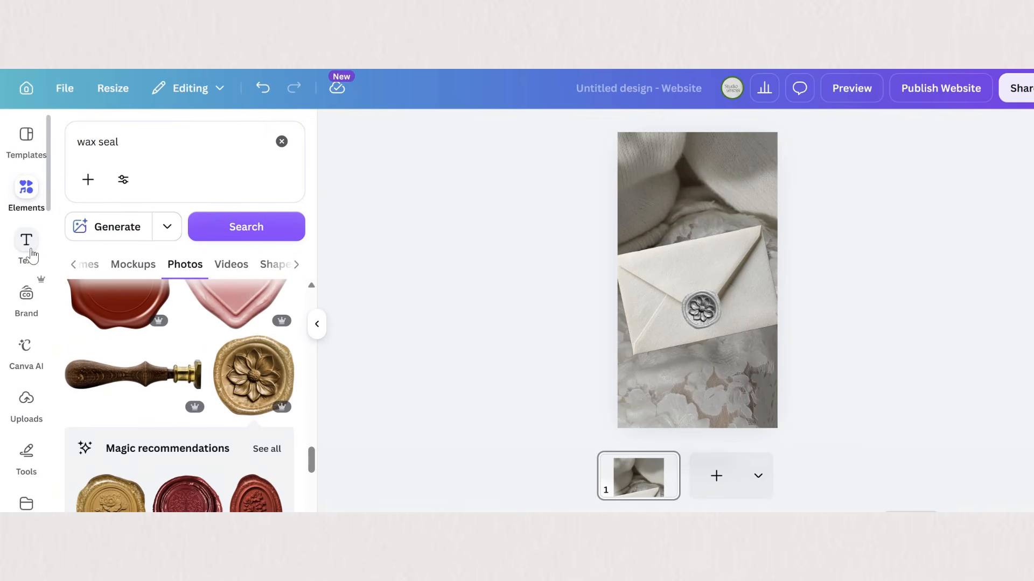
left_click(29, 250)
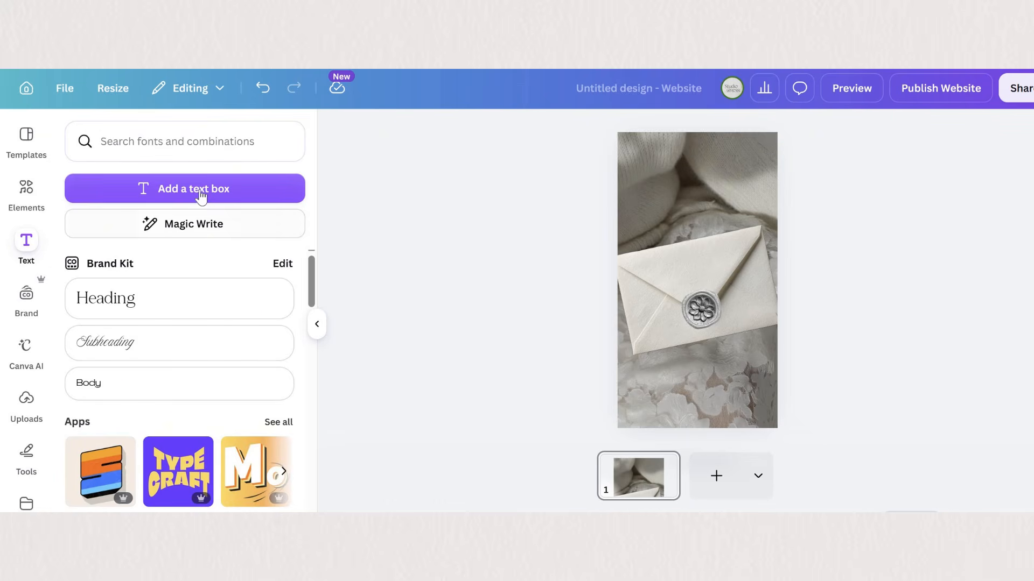
left_click_drag(670, 318, 670, 315)
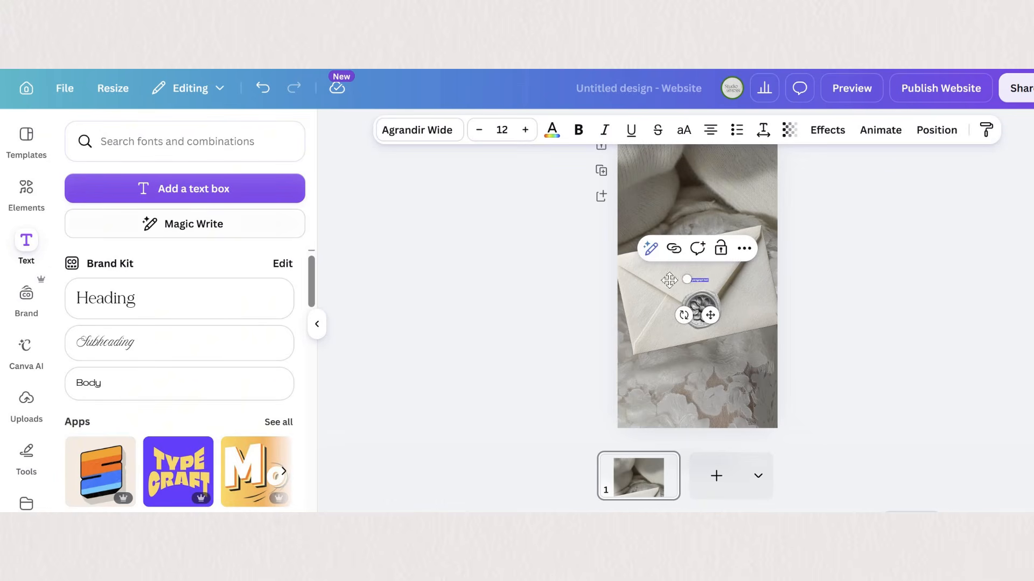
double_click(661, 279)
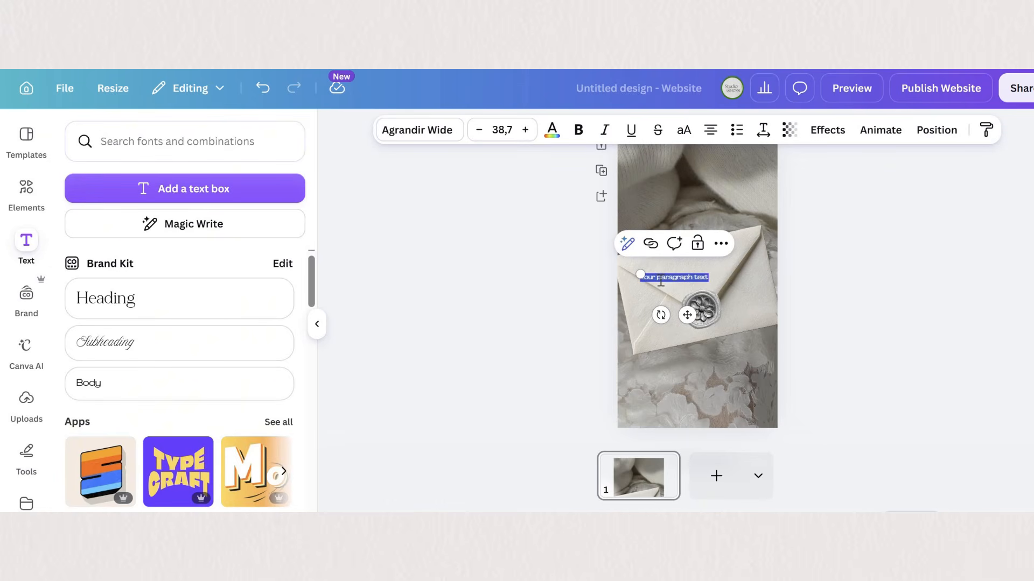
type("CLICK TO OPEN")
scroll(833, 324, "up", 5)
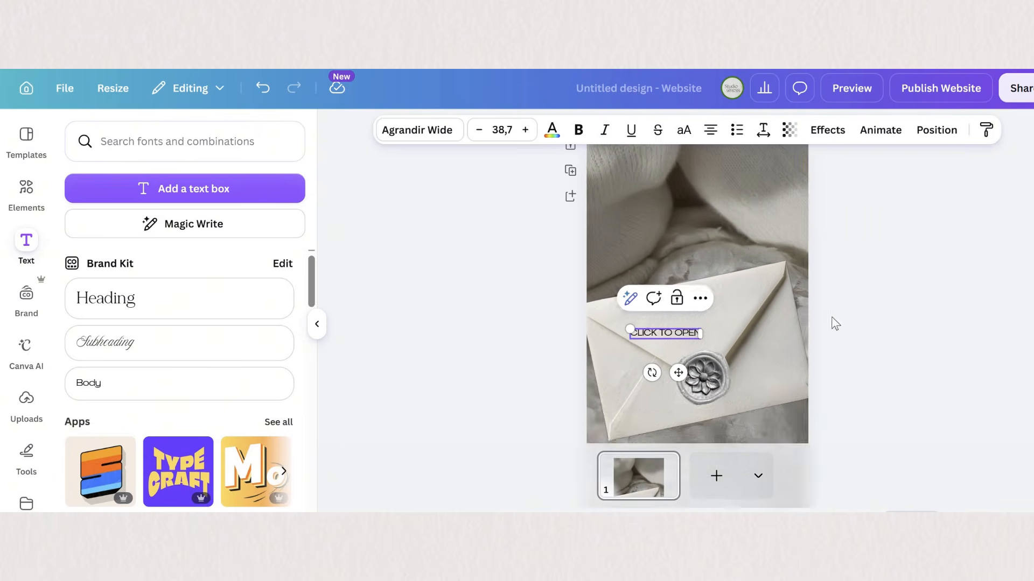
Step: Set the "CLICK TO OPEN" text in Lora, tilt it to match the envelope and place it above the wax seal
scroll(833, 324, "down", 2)
left_click(431, 137)
scroll(228, 415, "down", 9)
left_click(181, 336)
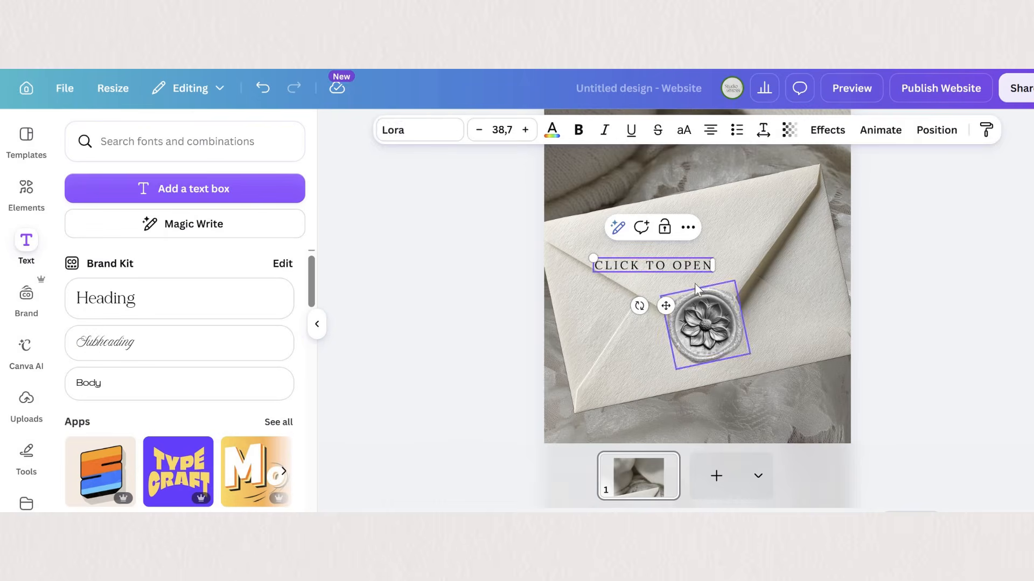
left_click_drag(665, 306, 702, 297)
left_click_drag(675, 296, 682, 315)
left_click_drag(691, 264, 698, 278)
Step: Place a second tilted text line above "CLICK TO OPEN" reading "You've been invited"
left_click_drag(756, 255, 698, 235)
double_click(698, 236)
type("You've been i")
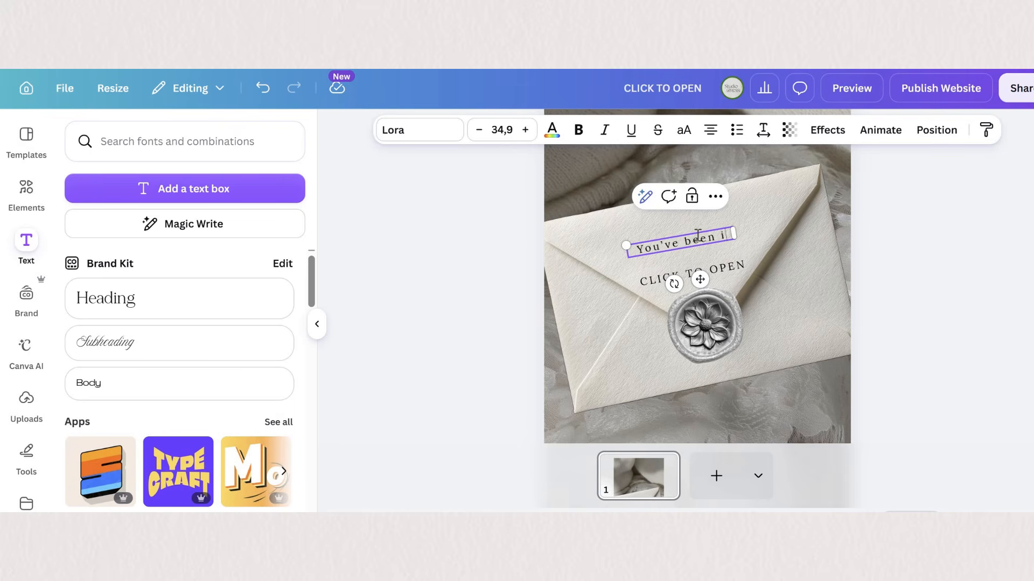
type("nvited")
Step: Set "You've been invited" in the Le Studio Nocturne Thin script font and enlarge it to size 65.1 on a single line
left_click(437, 136)
scroll(237, 323, "down", 5)
left_click(237, 330)
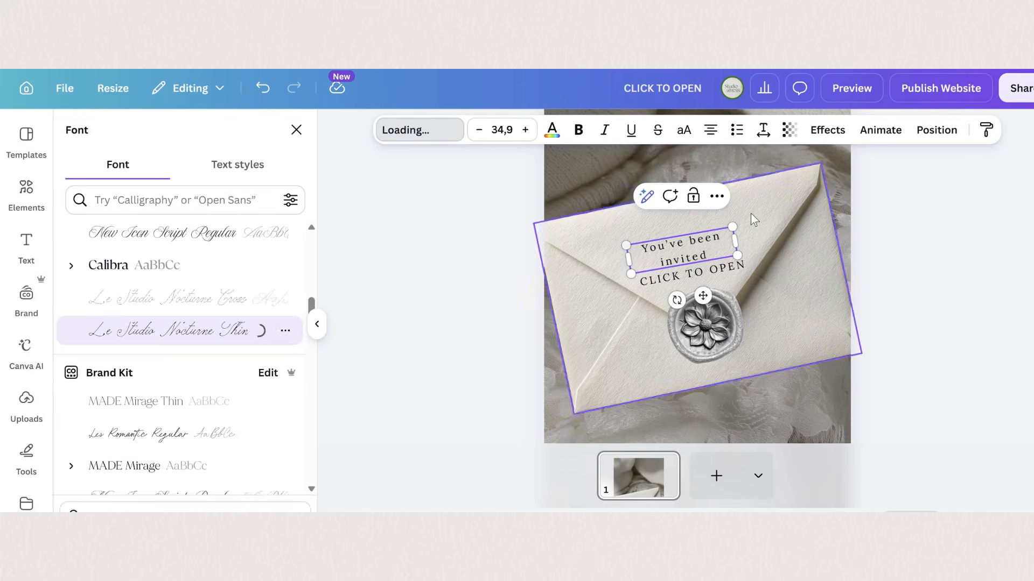
left_click(763, 130)
left_click(709, 193)
left_click_drag(626, 246, 574, 248)
left_click_drag(731, 221, 772, 209)
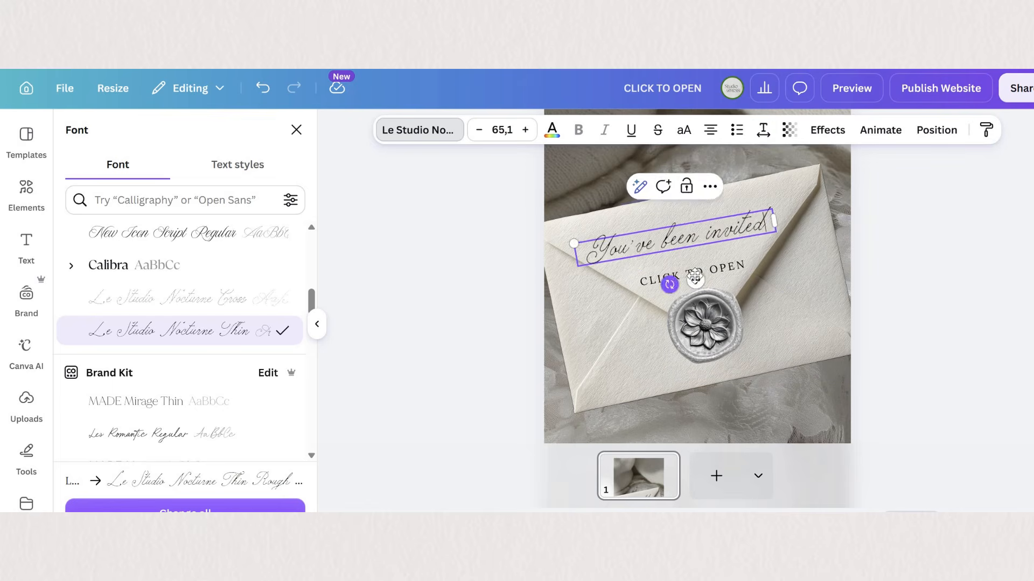
Step: Reduce "CLICK TO OPEN" to size 25.9 and position it just above the wax seal
left_click_drag(714, 245, 719, 270)
left_click(960, 289)
left_click(725, 265)
left_click_drag(699, 314, 713, 312)
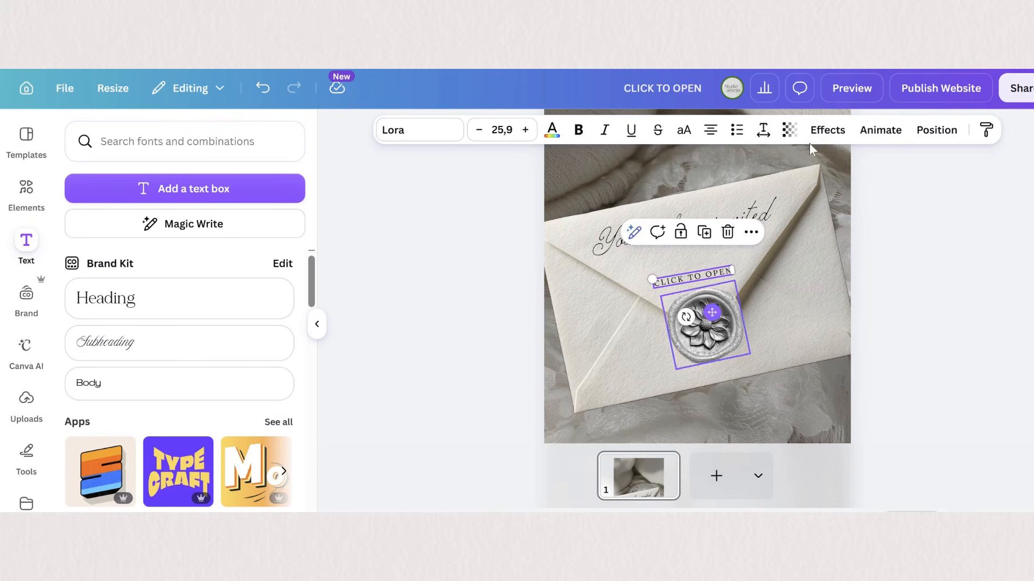
Step: Apply the Curve shape effect with a value of 36 to the "CLICK TO OPEN" text
left_click(827, 130)
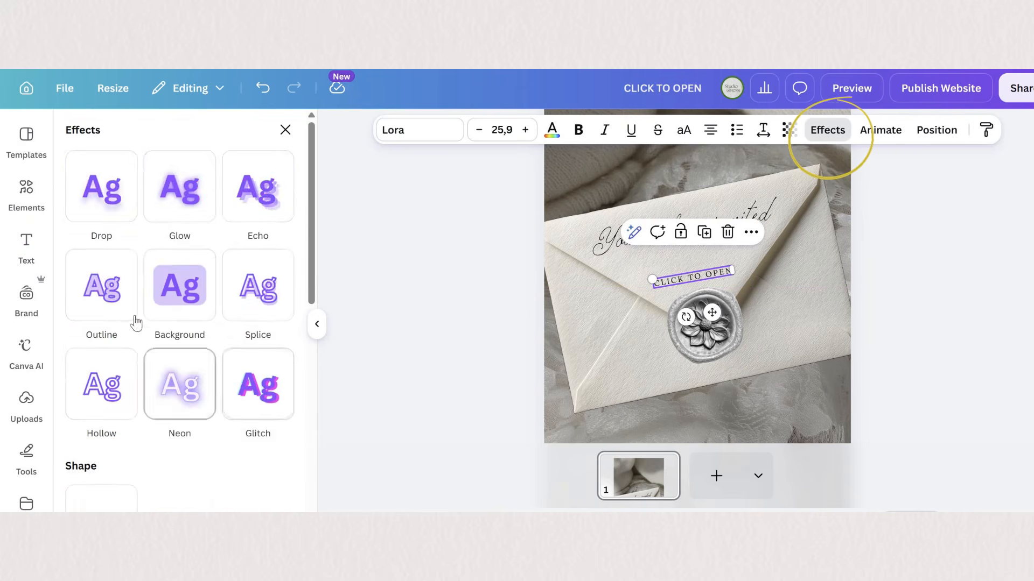
scroll(180, 323, "down", 3)
left_click(101, 301)
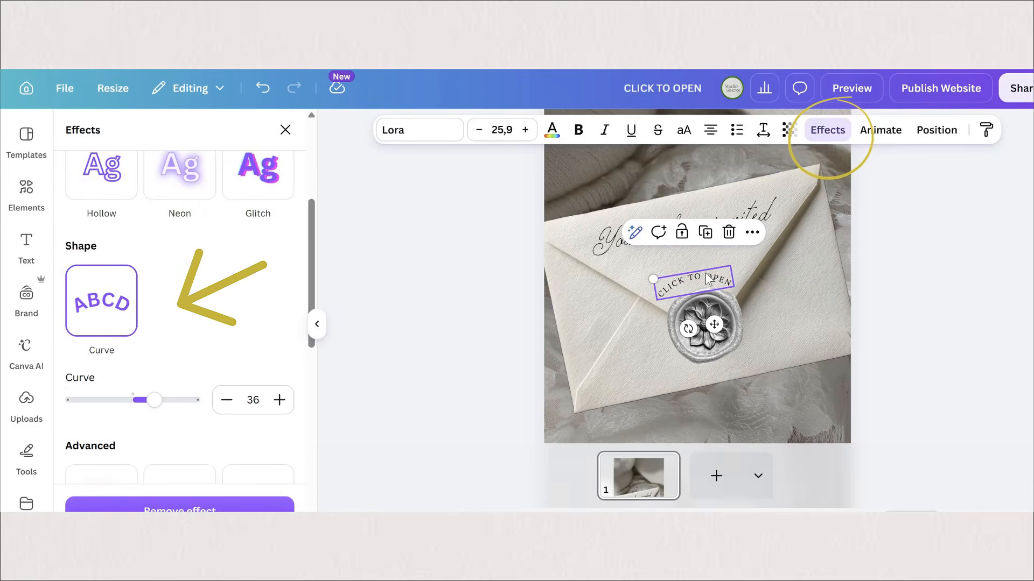
Step: Adjust the curved "CLICK TO OPEN" text so it follows the upper edge of the wax seal
left_click_drag(707, 278, 706, 275)
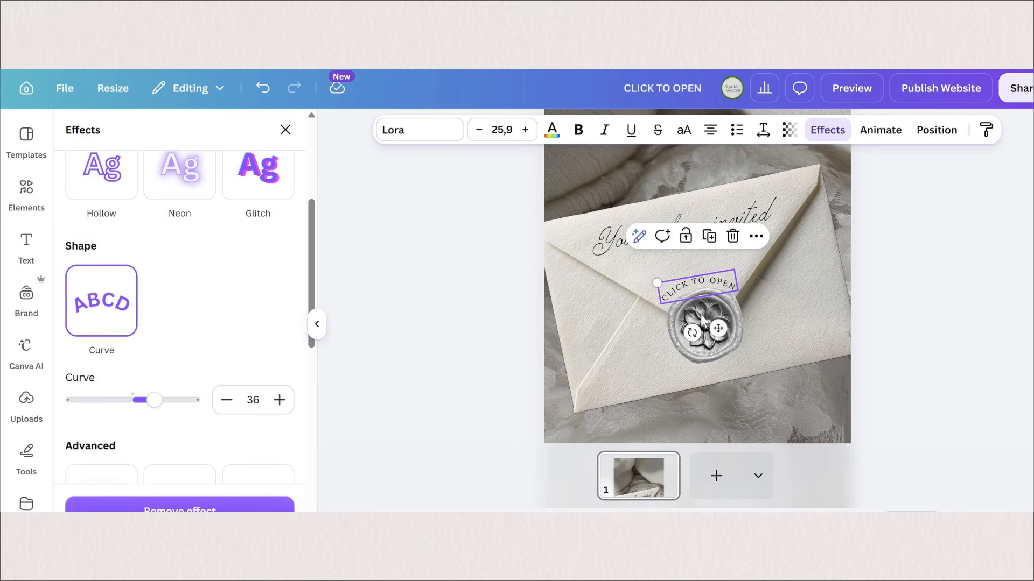
left_click(948, 344)
left_click(731, 296)
left_click_drag(735, 281, 726, 293)
left_click_drag(707, 327, 705, 325)
left_click(1015, 329)
left_click(698, 283)
left_click(922, 326)
Step: Move the "You've been invited" text slightly down on the envelope flap
left_click_drag(687, 227, 687, 236)
left_click(935, 288)
scroll(932, 301, "up", 3)
scroll(849, 363, "down", 5)
scroll(845, 358, "down", 2)
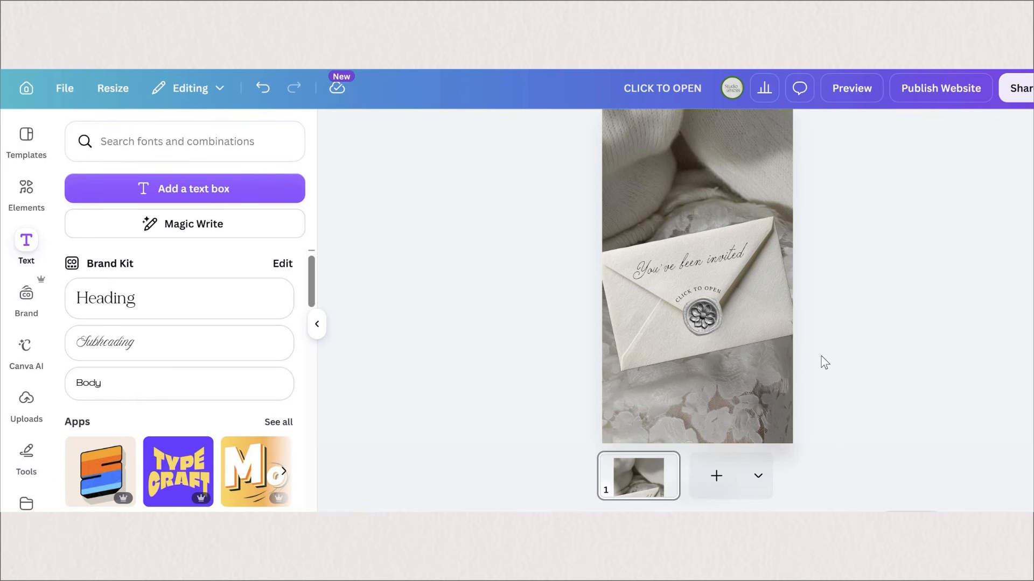
left_click(706, 292)
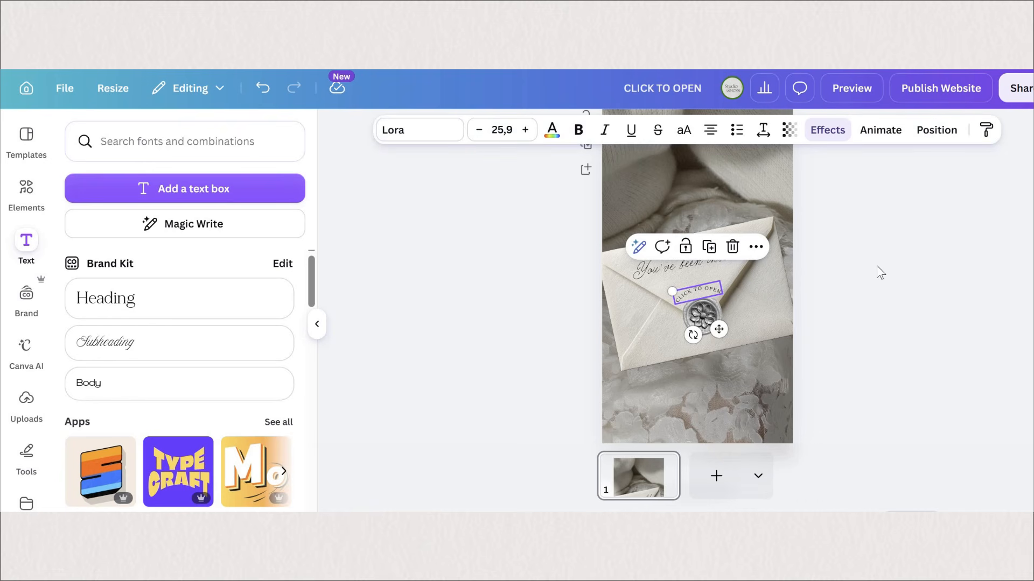
left_click(837, 380)
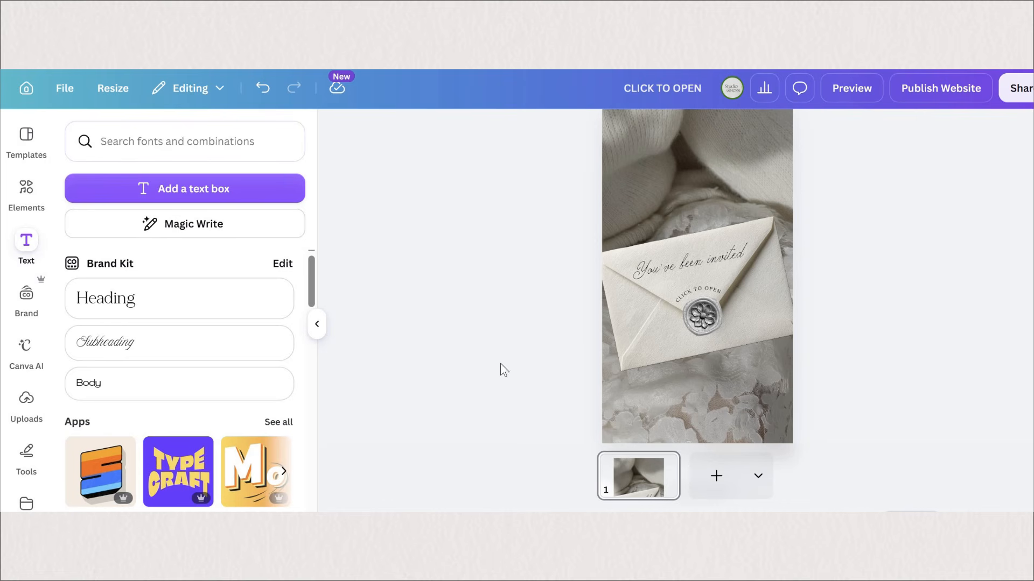
scroll(513, 345, "down", 2)
scroll(514, 346, "up", 2)
scroll(514, 346, "down", 2)
Step: Try placing the oval lace doily graphic on the page, enlarged, rotated and sent backward behind the envelope
left_click(26, 191)
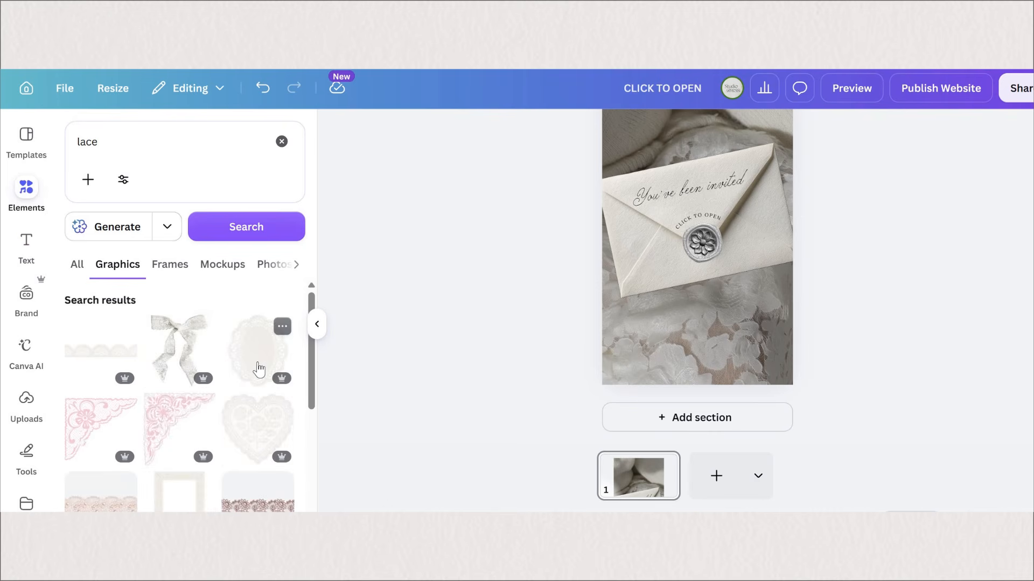
left_click(259, 370)
left_click_drag(668, 239, 592, 283)
left_click_drag(730, 250, 711, 187)
left_click_drag(735, 281, 773, 292)
left_click_drag(670, 270, 658, 264)
right_click(654, 264)
mouse_move(701, 273)
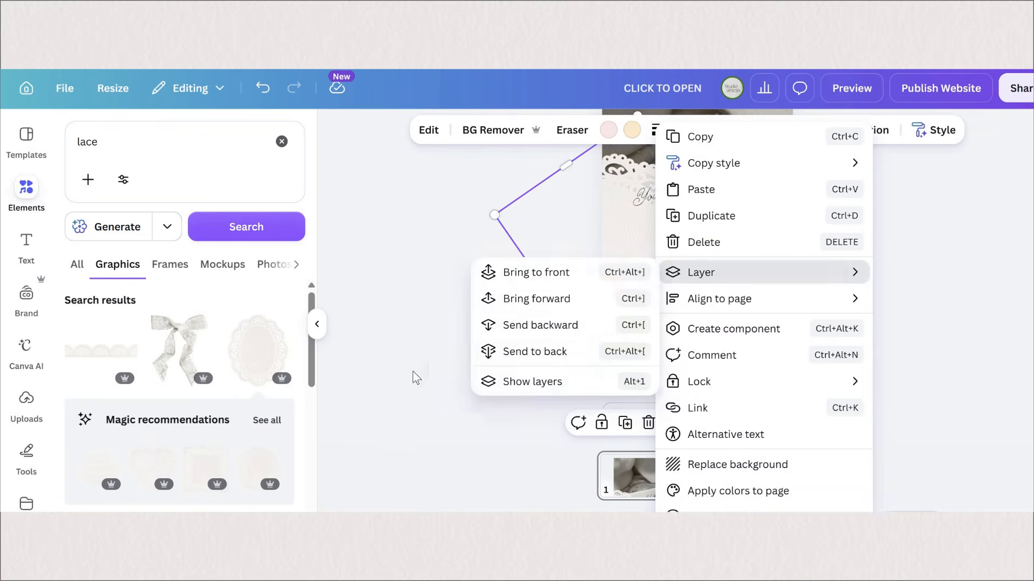
left_click(540, 325)
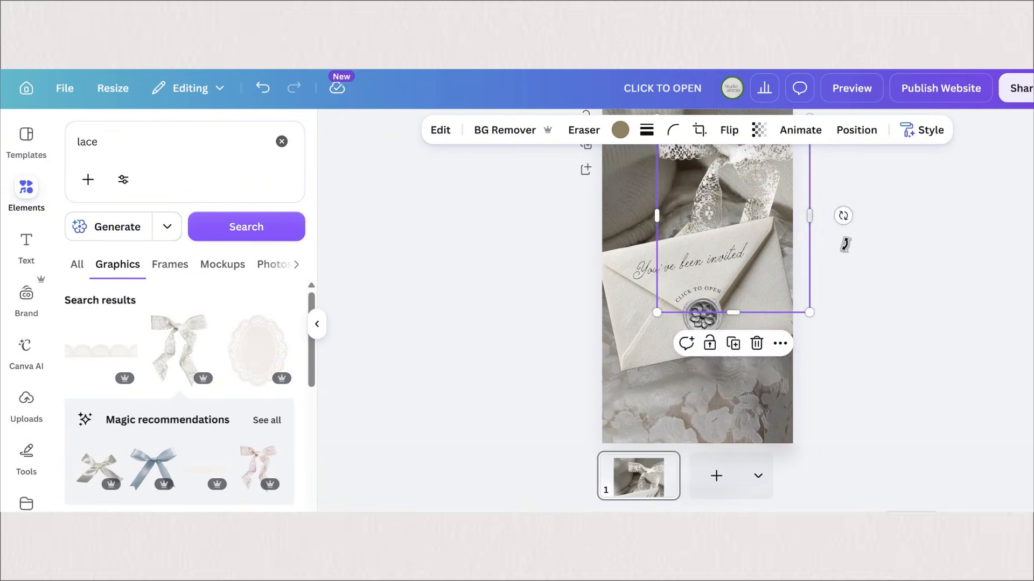
Step: Undo the placement of the lace graphic so the page has only the envelope and its texts
left_click_drag(843, 215, 898, 305)
left_click(898, 305)
scroll(338, 373, "up", 1)
scroll(338, 373, "down", 2)
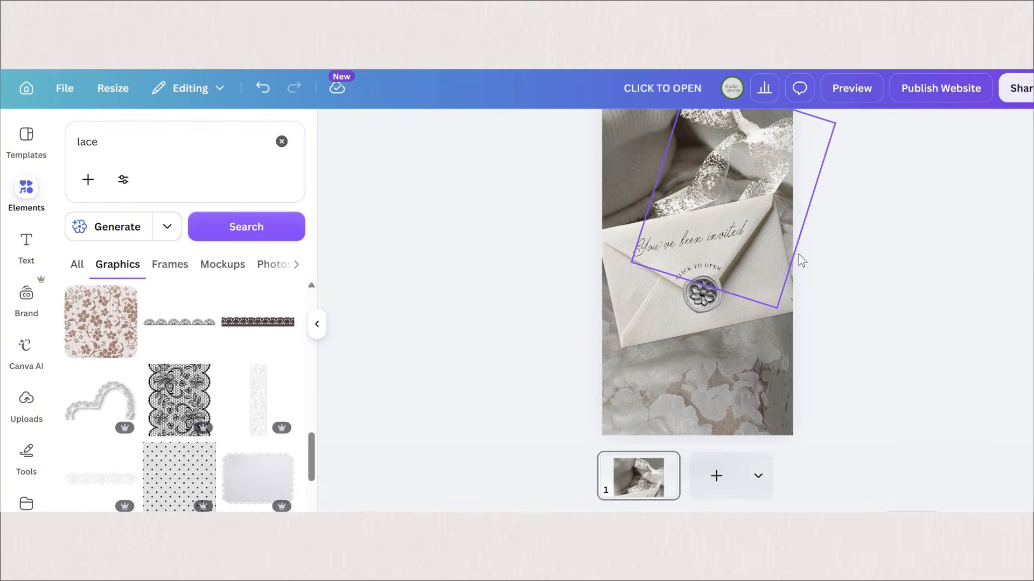
key("ctrl+z")
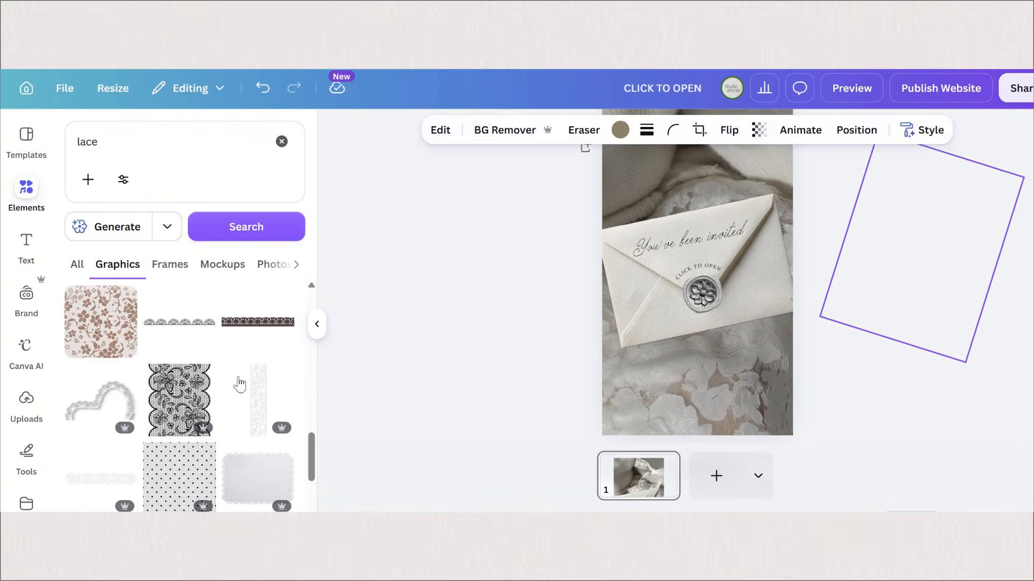
key("ctrl+z")
Step: Add the square lace-edged cloth from the lace photo results and enlarge it over the envelope
scroll(175, 273, "down", 5)
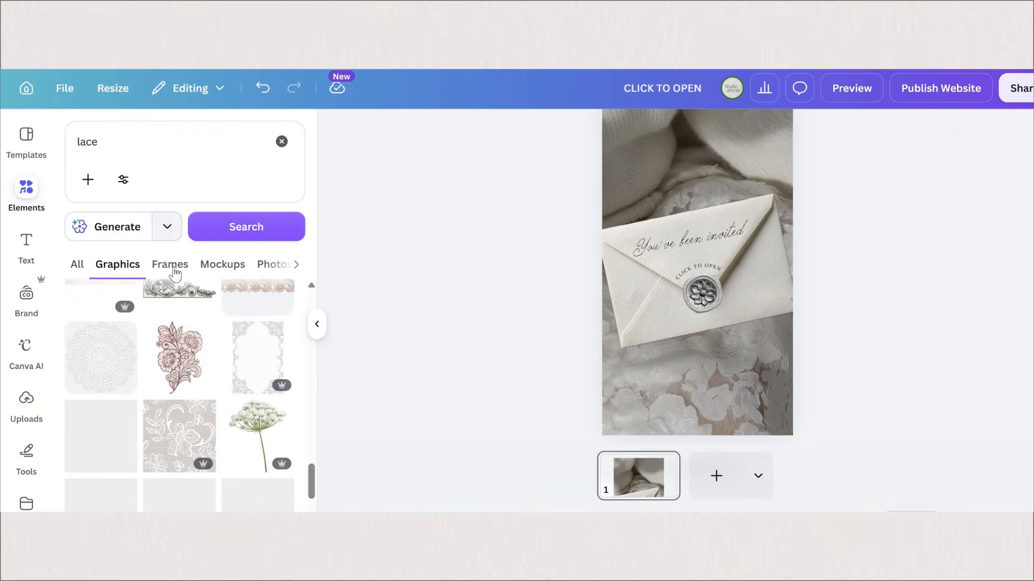
left_click(272, 264)
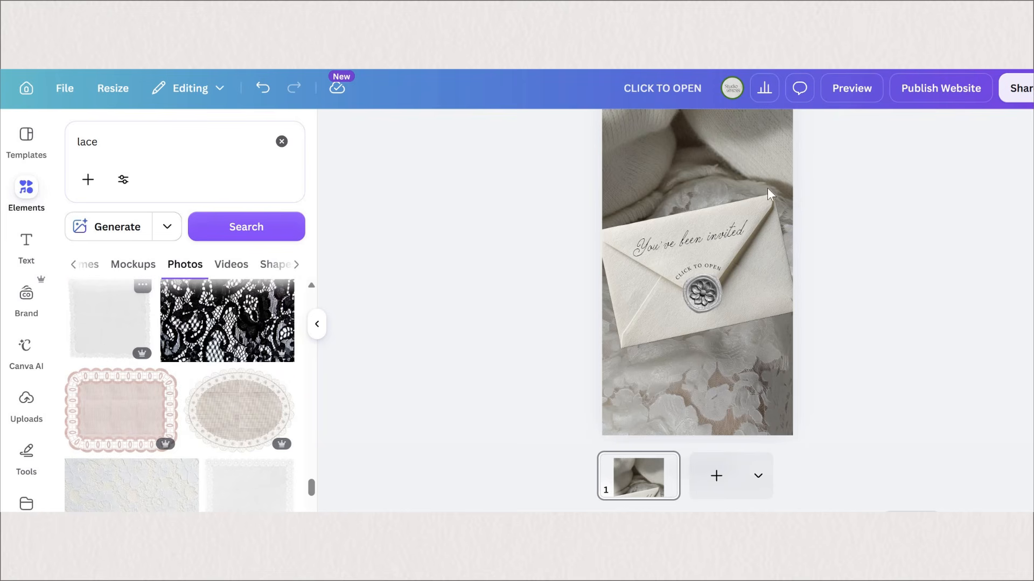
left_click_drag(771, 183, 858, 159)
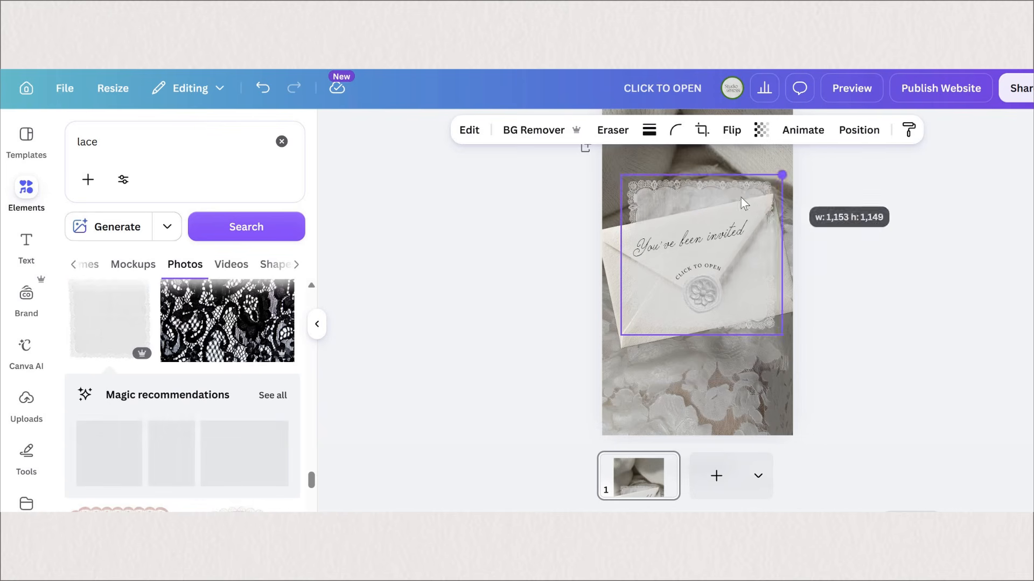
left_click_drag(733, 195, 736, 198)
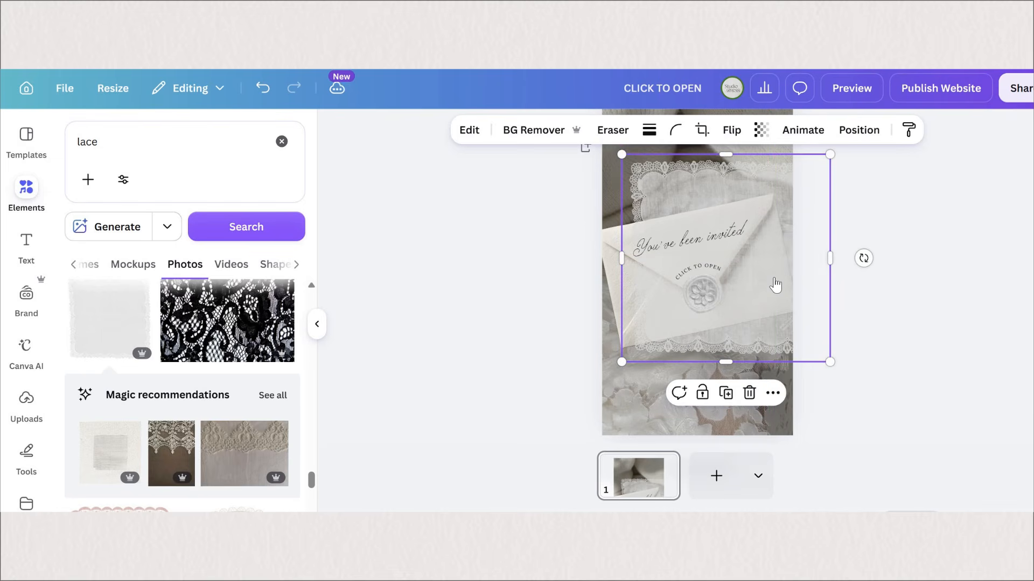
Step: Send the lace cloth behind the envelope and rotate it slightly clockwise so its edges show above and below
right_click(735, 281)
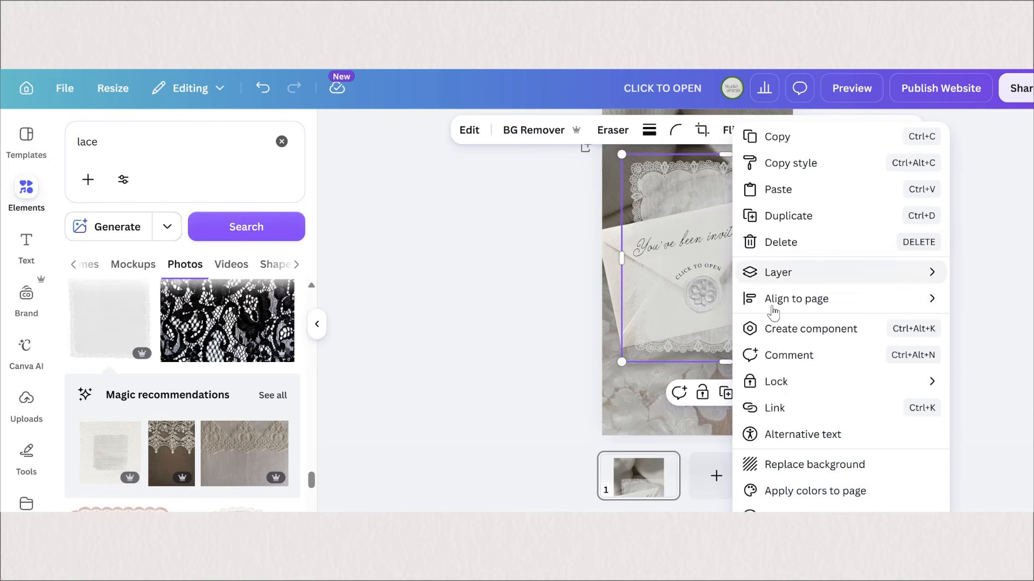
mouse_move(908, 277)
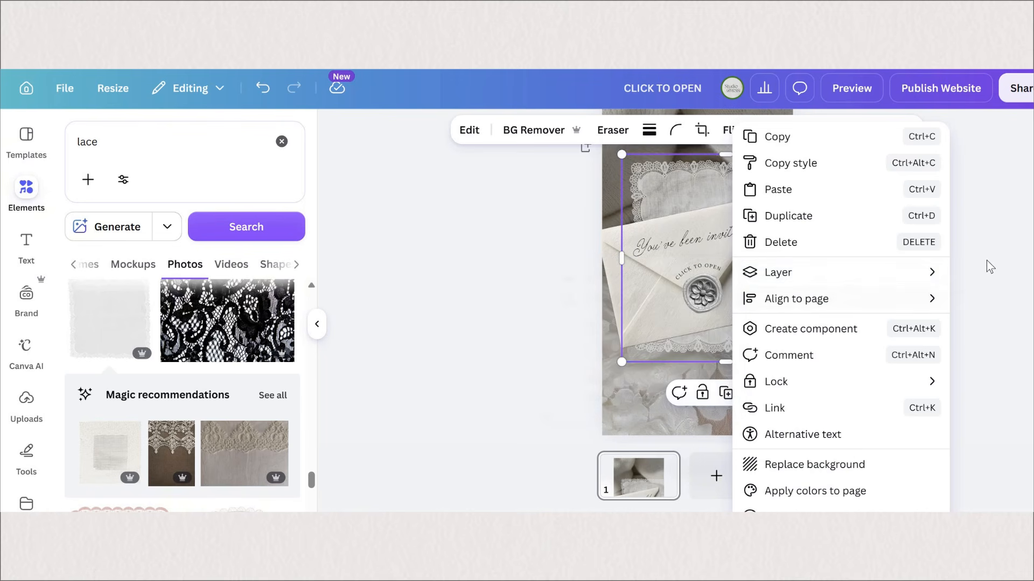
left_click(727, 167)
left_click(868, 259)
left_click(811, 360)
left_click_drag(807, 382, 842, 426)
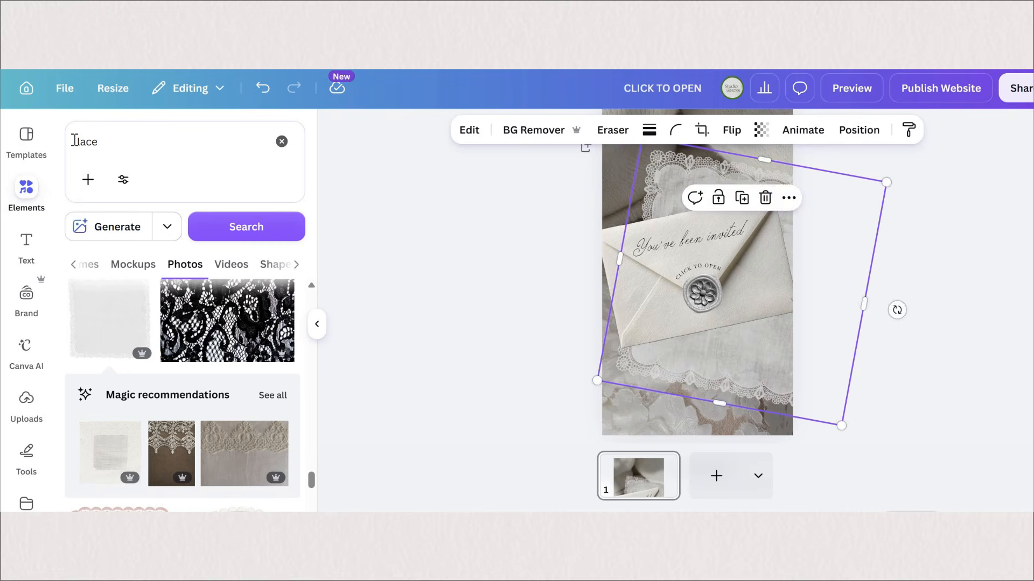
left_click(910, 385)
Step: Remove the silver wax seal from the envelope and search the photos for "wax seal"
left_click(74, 140)
type("wax seal")
key("Return")
scroll(213, 380, "down", 5)
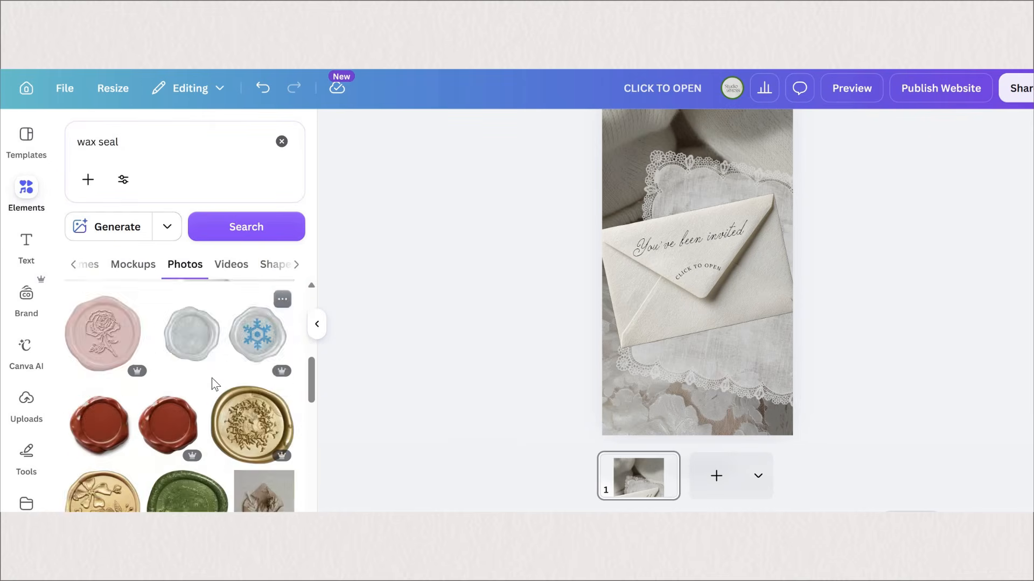
scroll(212, 382, "down", 10)
Step: Add the plain brown wax seal, shrink it and place it on the flap tip below "CLICK TO OPEN"
left_click(97, 365)
left_click_drag(773, 181, 658, 298)
left_click_drag(639, 323, 702, 302)
left_click(895, 314)
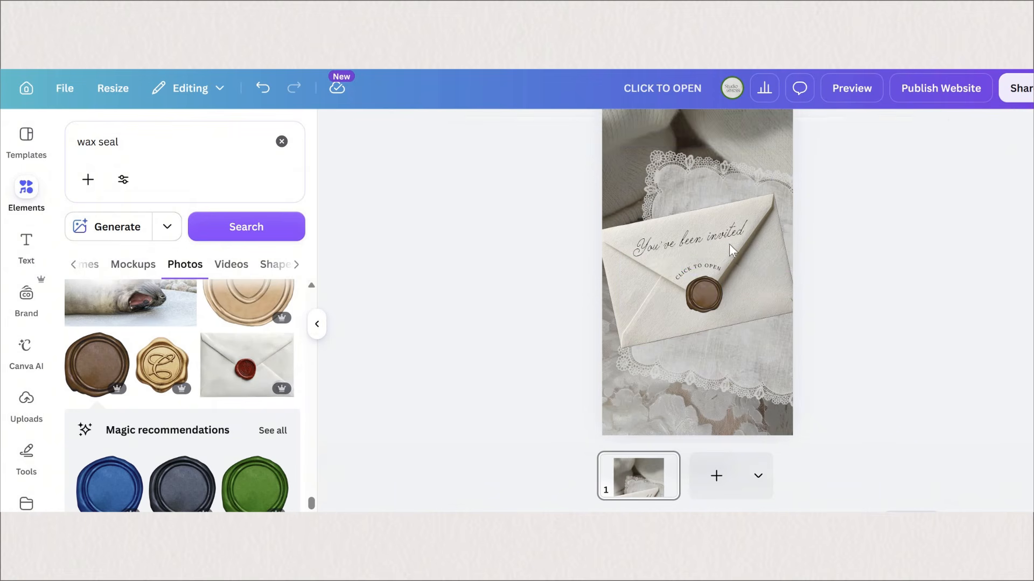
Step: Paste a copy of the "You've been invited" script text, change it to the initial M and move it towards the brown seal
left_click(717, 237)
key("ctrl+v")
double_click(765, 290)
type("N")
left_click_drag(794, 293, 756, 300)
Step: Paste another copy of the script text as the second initial, overlapping the M on the brown wax seal
scroll(784, 344, "up", 5)
key("ctrl+v")
double_click(713, 307)
type("K")
scroll(713, 302, "up", 4)
Step: Apply the Drop shadow effect in white to both initials on the wax seal
left_click(700, 291, "shift")
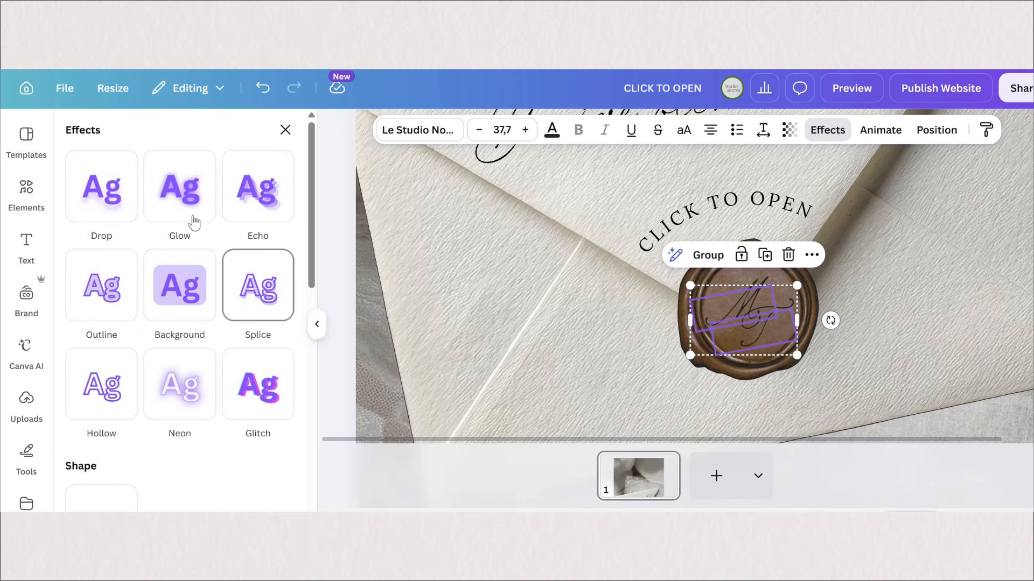
left_click(165, 217)
left_click(92, 206)
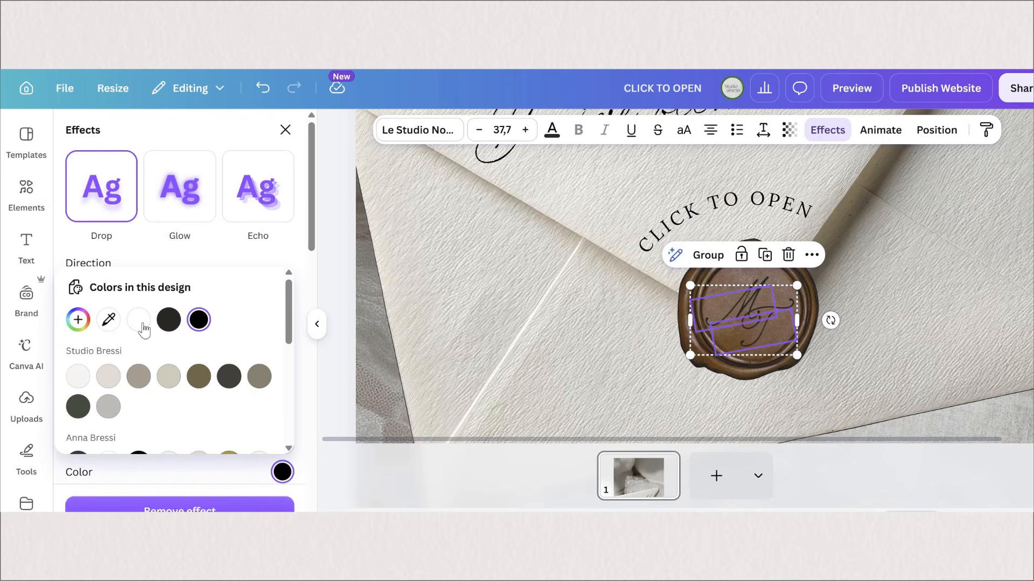
left_click(141, 323)
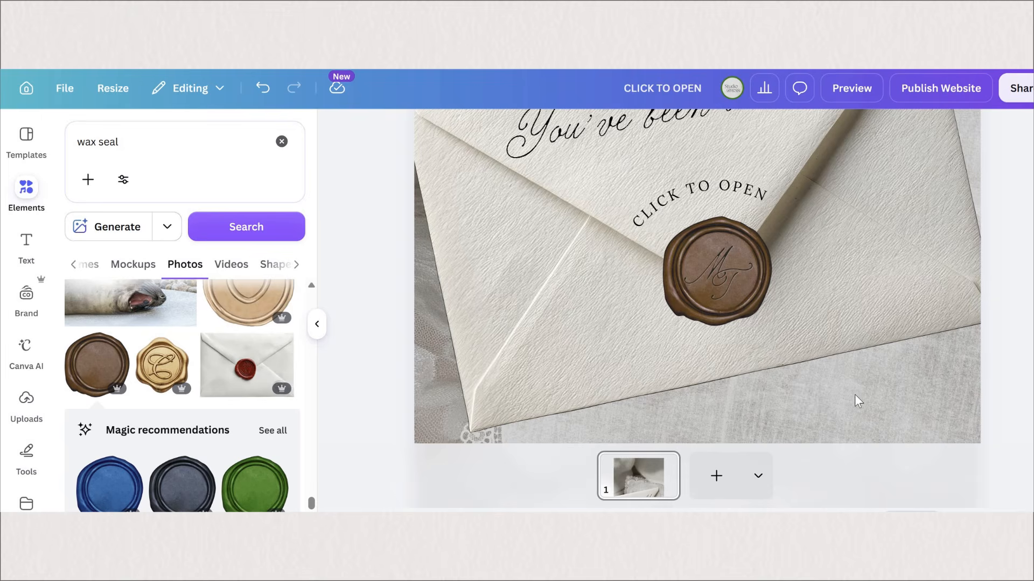
Step: Duplicate page 1 of the invitation
scroll(855, 395, "down", 5)
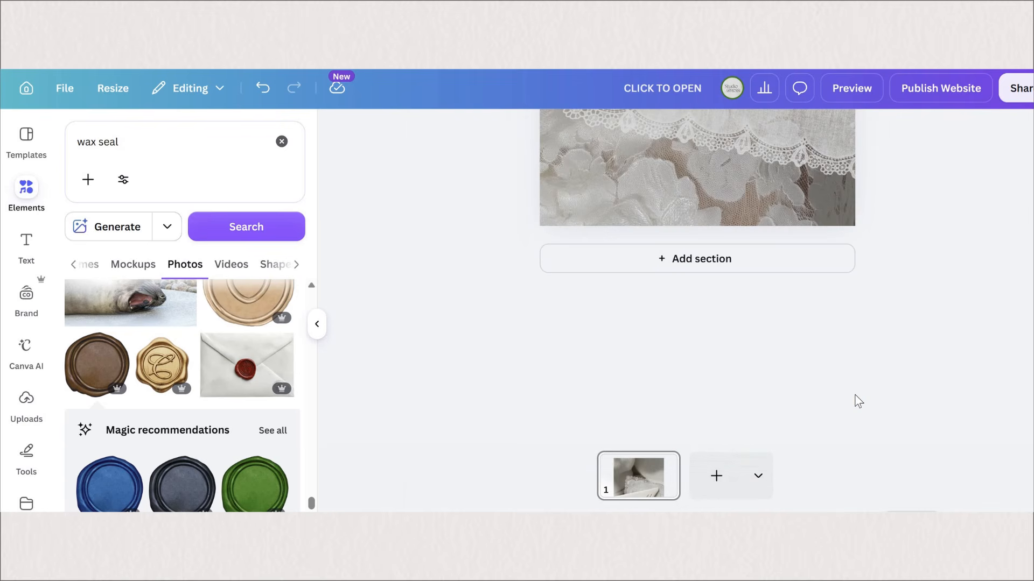
scroll(855, 396, "up", 5)
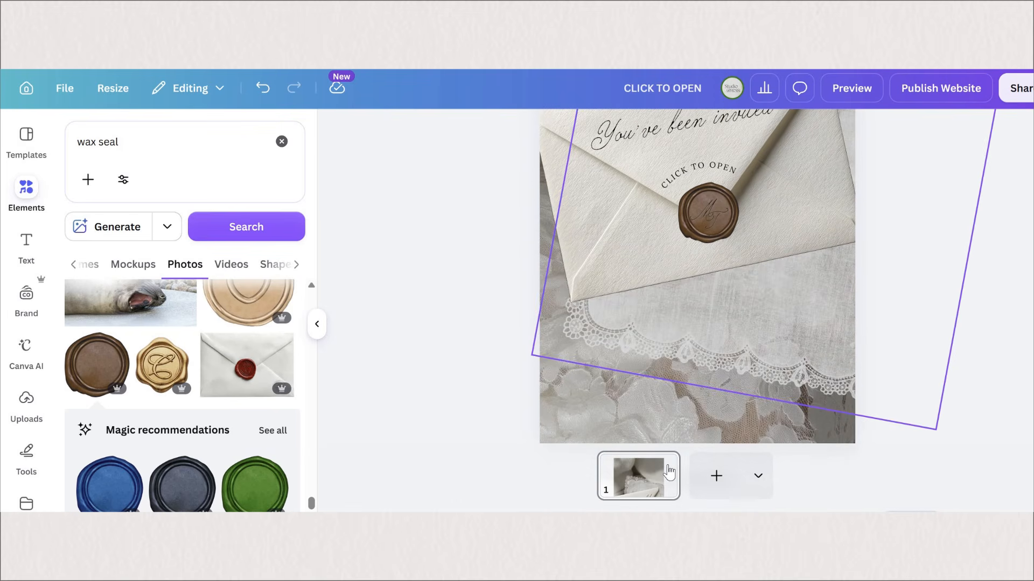
left_click(663, 464)
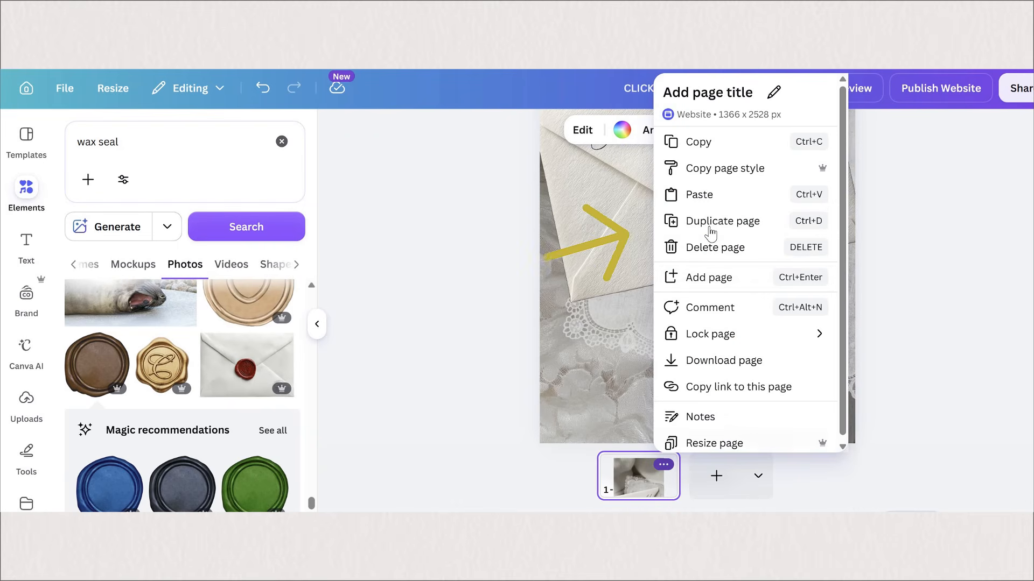
left_click(710, 229)
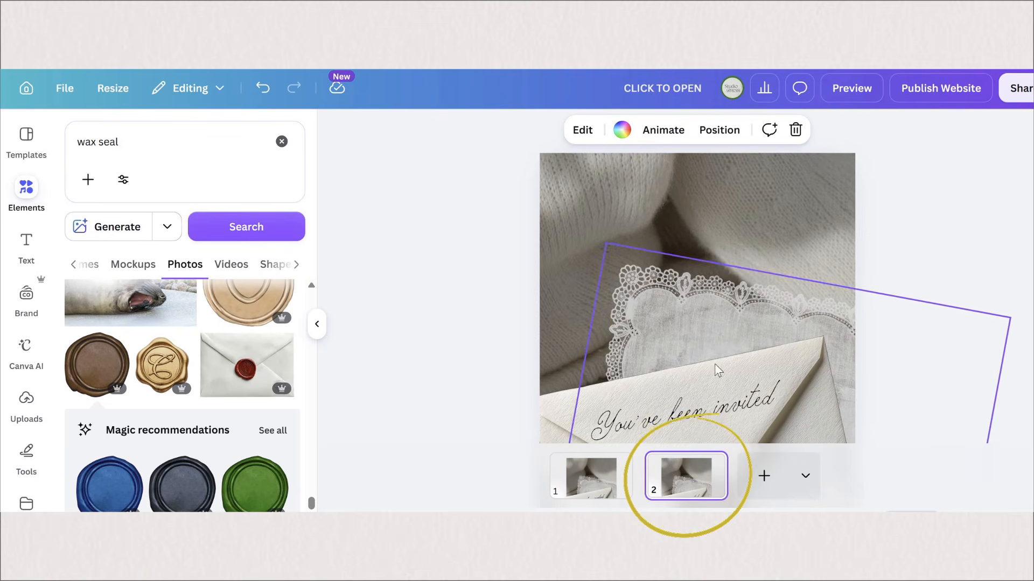
Step: Delete the envelope, lace cloth, wax seal and all texts from page 2, keeping only the background photo
scroll(718, 344, "down", 4)
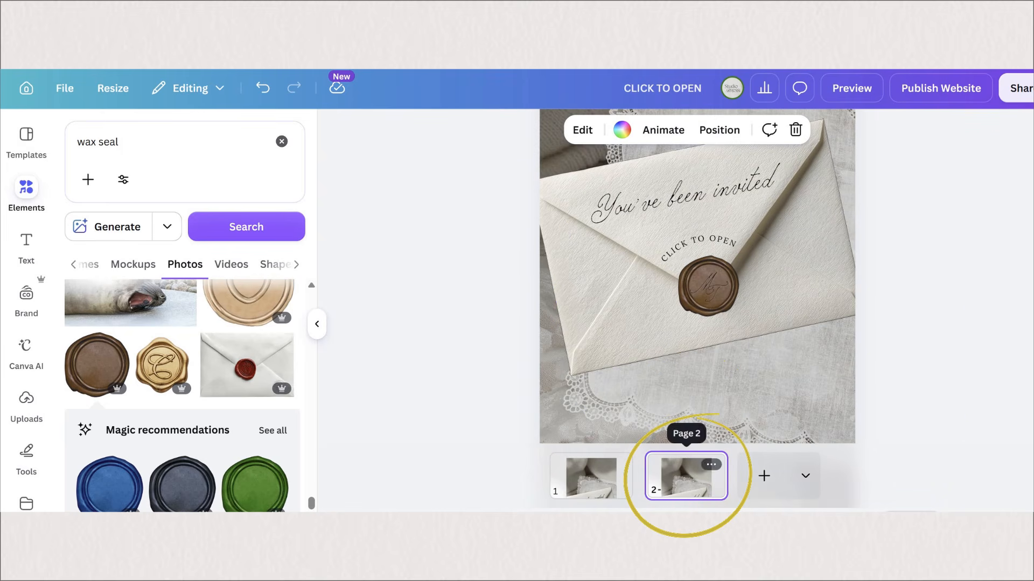
scroll(839, 369, "down", 3)
scroll(853, 391, "up", 2)
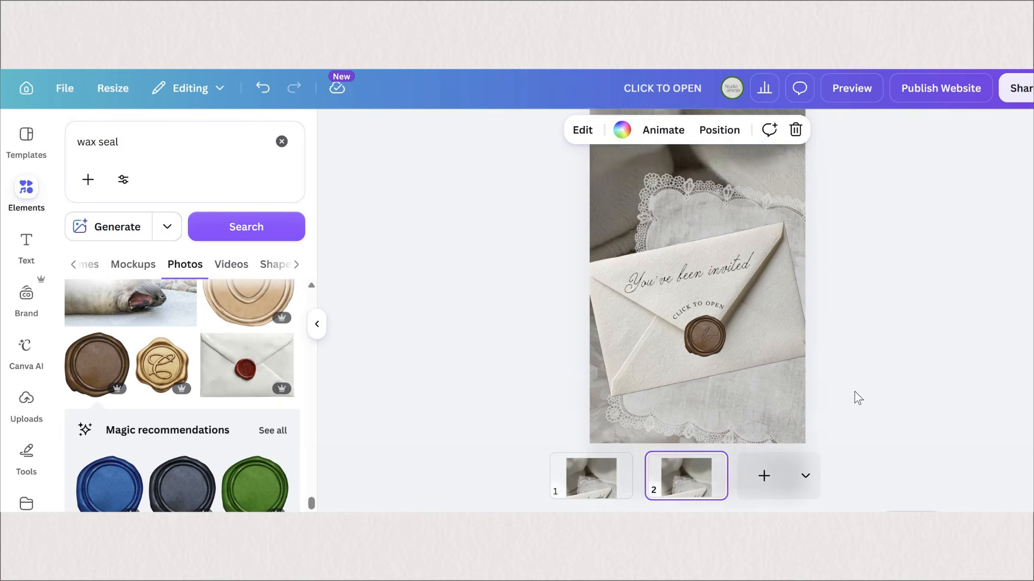
scroll(854, 391, "down", 1)
left_click_drag(854, 390, 613, 192)
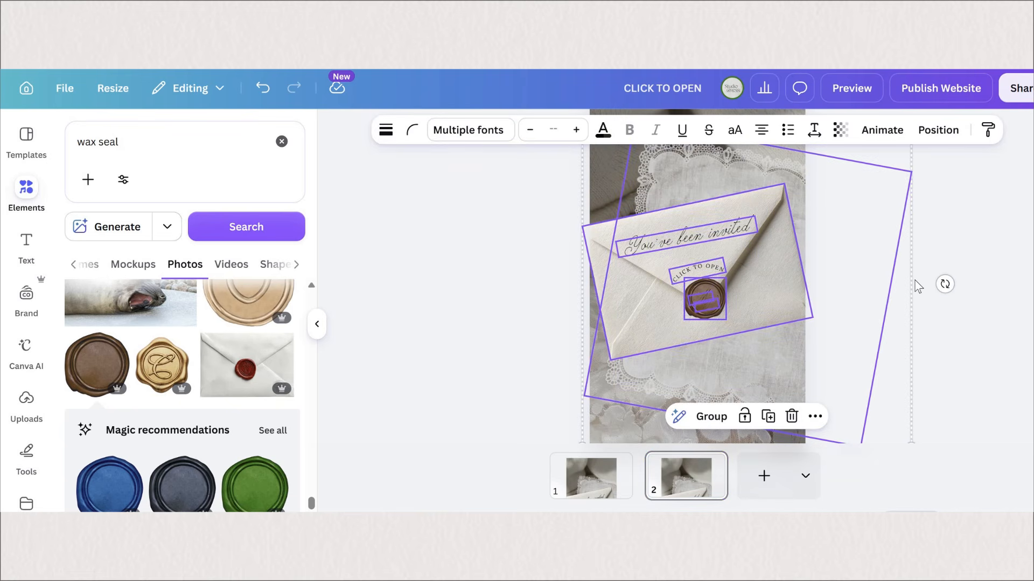
key("Delete")
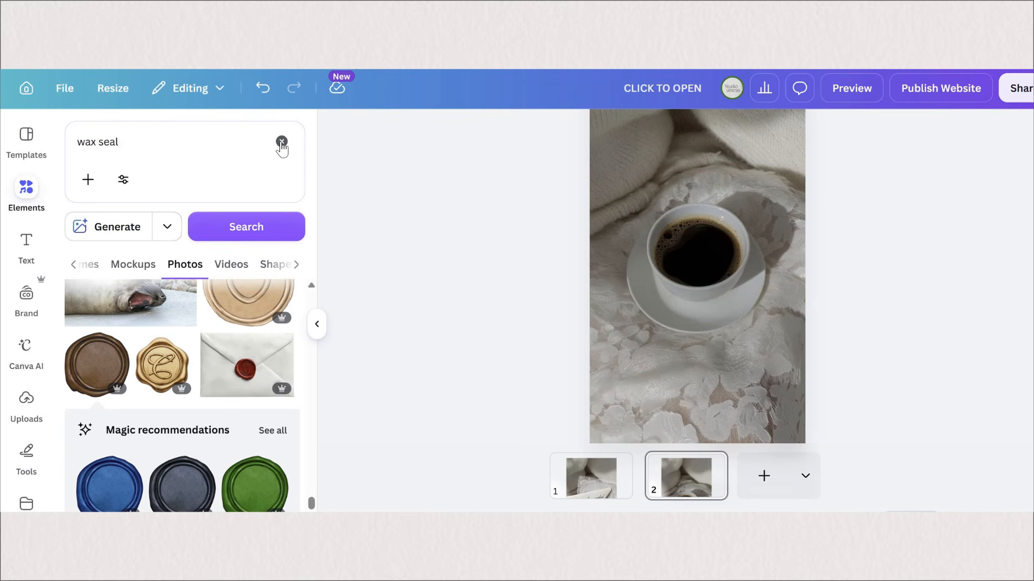
Step: Search the graphics for "open envelope" and add the first cream open envelope to page 2
left_click(196, 140)
type("open envelope")
key("Return")
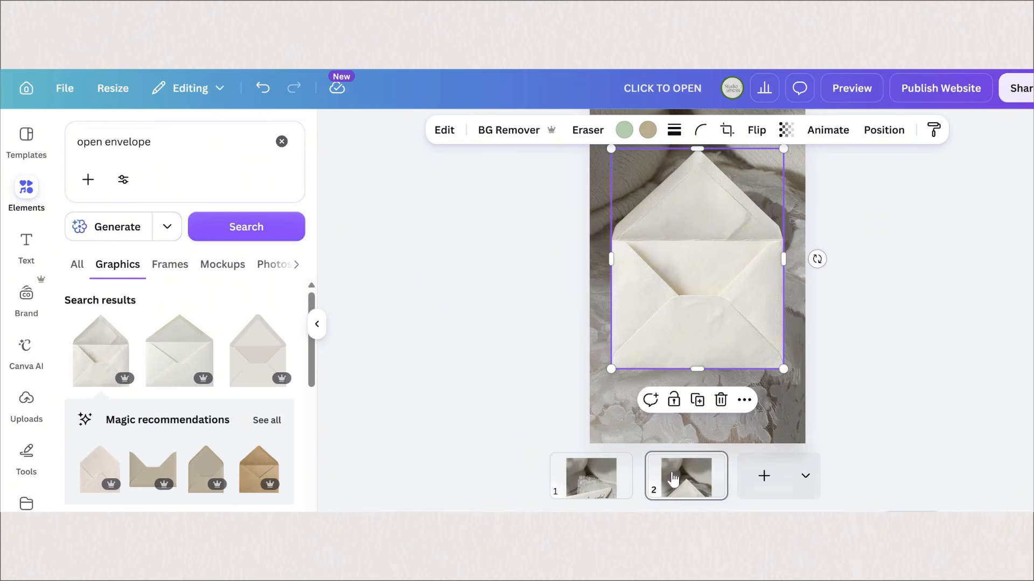
left_click(591, 476)
left_click(686, 477)
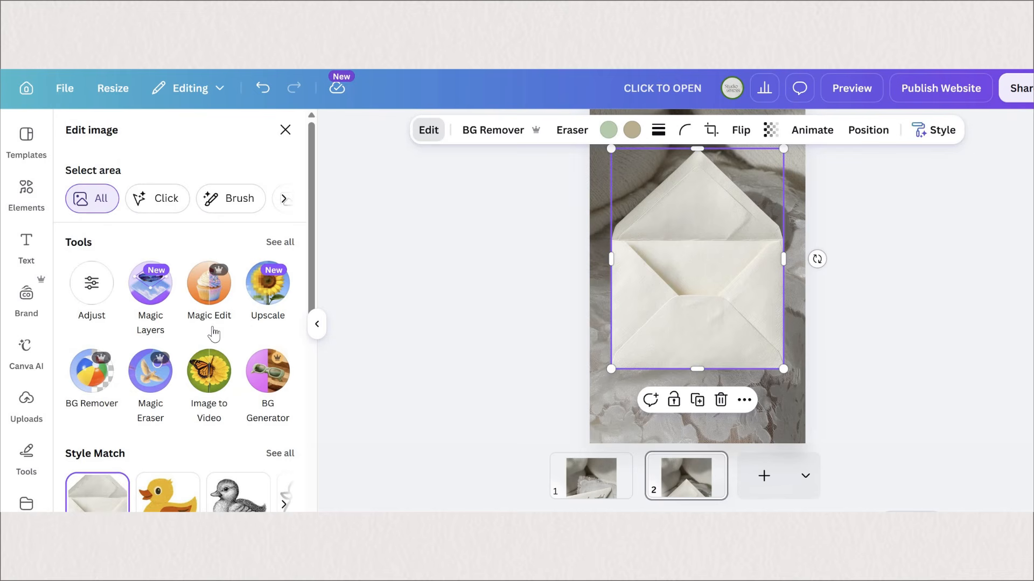
Step: Separate the envelope's front from its open flap using Magic Grab with the Brush selection, keeping both parts aligned
left_click(280, 242)
scroll(274, 295, "down", 2)
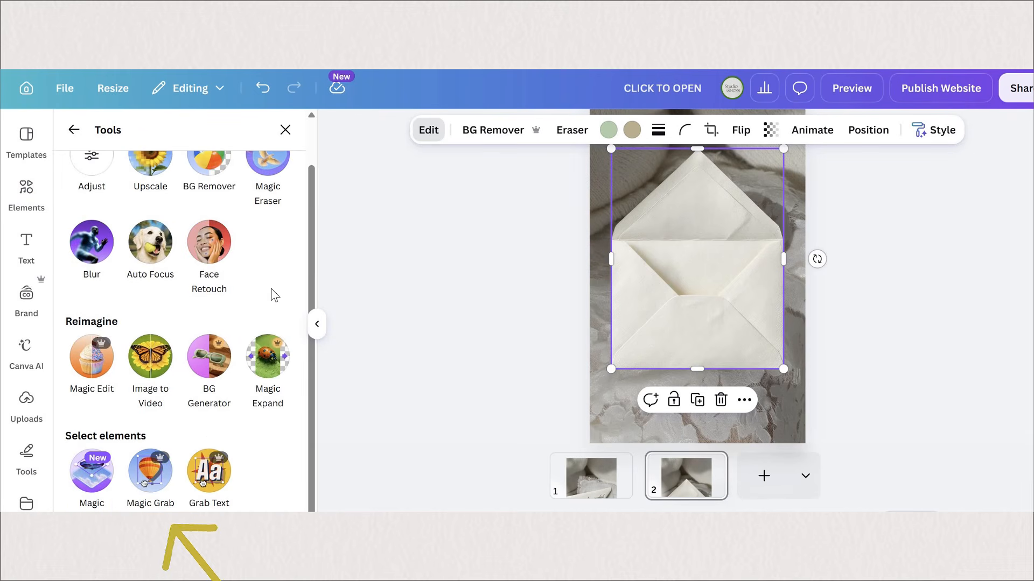
left_click(150, 472)
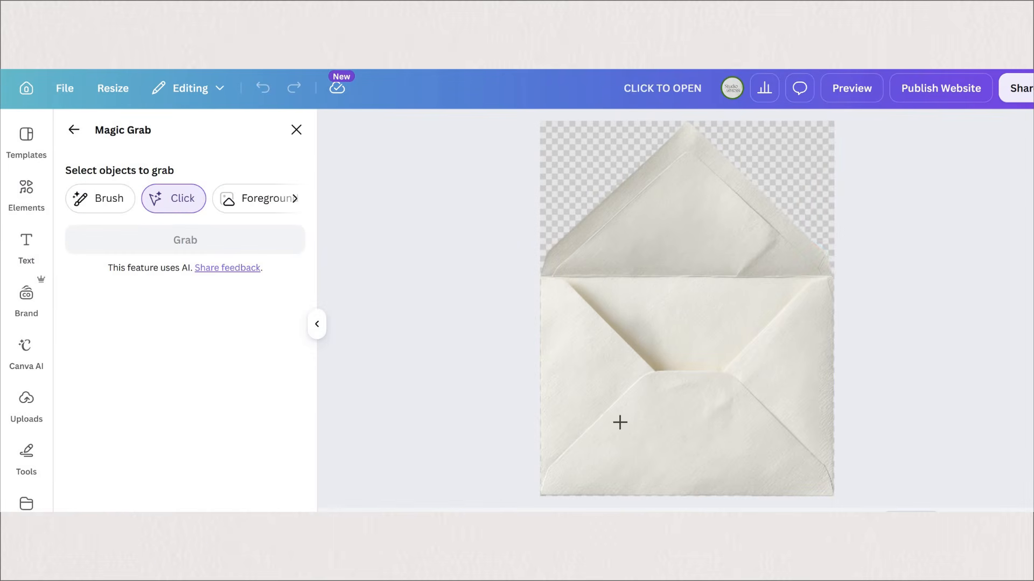
left_click(100, 198)
mouse_move(544, 280)
left_mouse_down()
mouse_move(561, 302)
mouse_move(835, 284)
mouse_move(544, 491)
mouse_move(696, 425)
mouse_move(637, 445)
left_mouse_up()
left_click(186, 334)
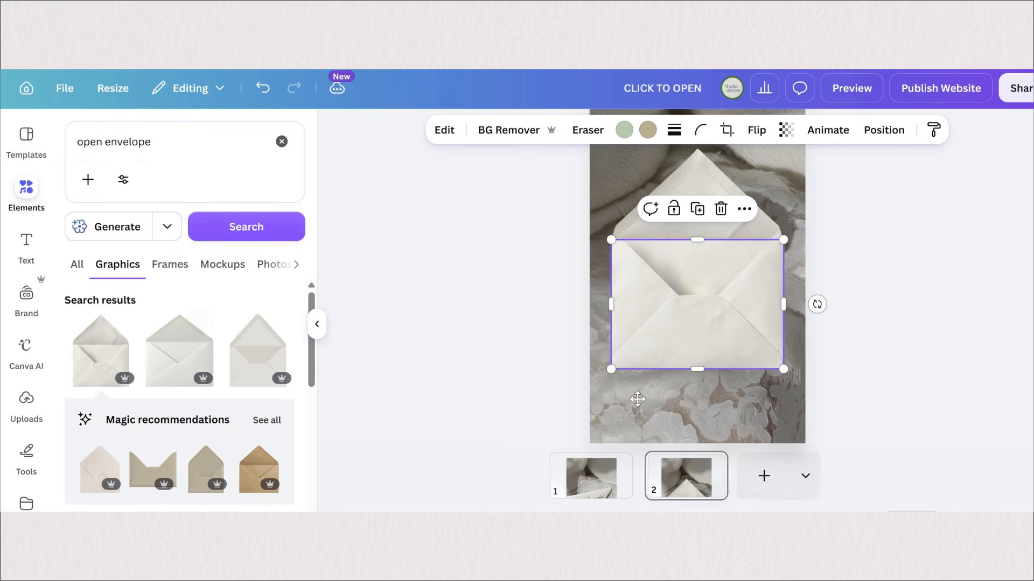
mouse_move(696, 338)
left_mouse_down()
mouse_move(664, 338)
mouse_move(635, 406)
mouse_move(702, 420)
mouse_move(694, 328)
mouse_move(683, 348)
left_mouse_up()
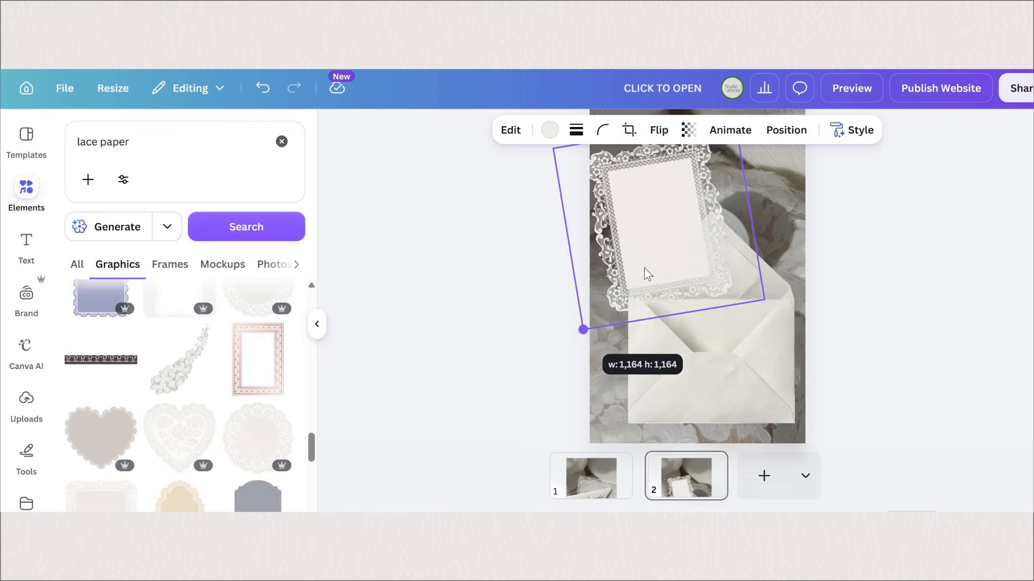
Step: Add the square lace-framed paper and the grey-blue label from the "lace paper" graphics, tilted in opposite directions above the envelope
left_click_drag(646, 272, 729, 237)
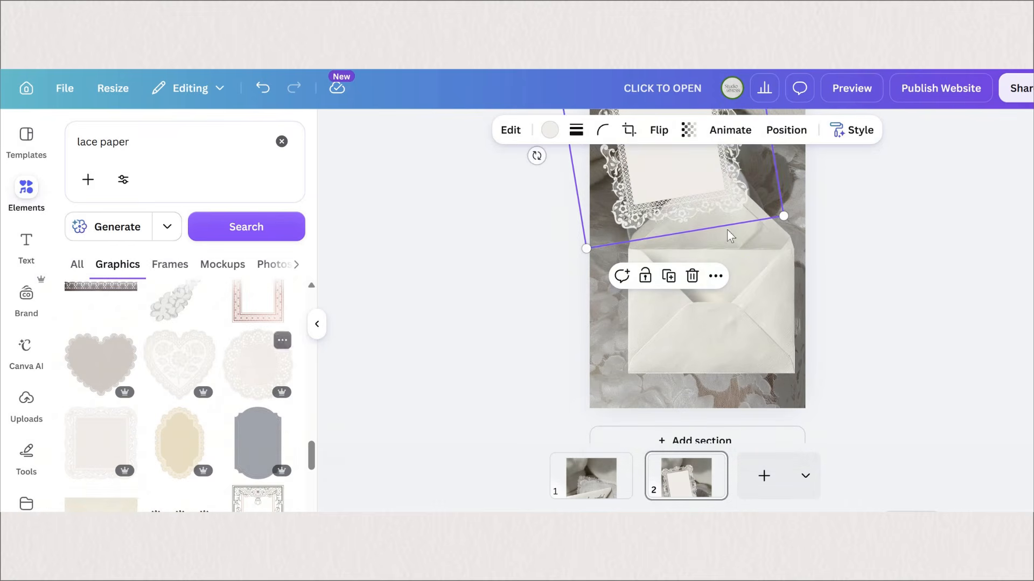
left_click_drag(612, 345, 759, 227)
left_click_drag(813, 177, 811, 188)
left_click_drag(744, 232, 760, 256)
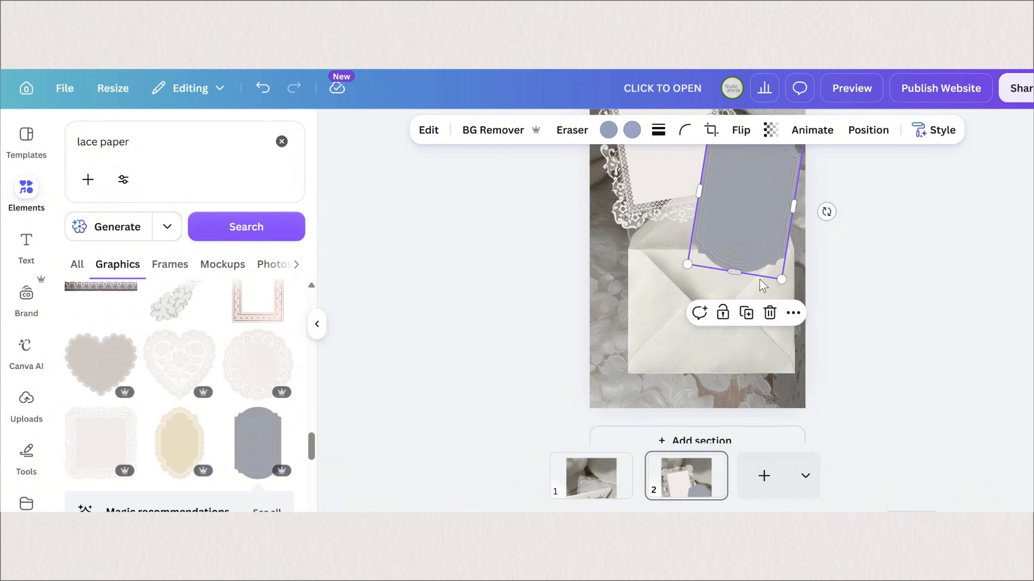
scroll(765, 290, "up", 3)
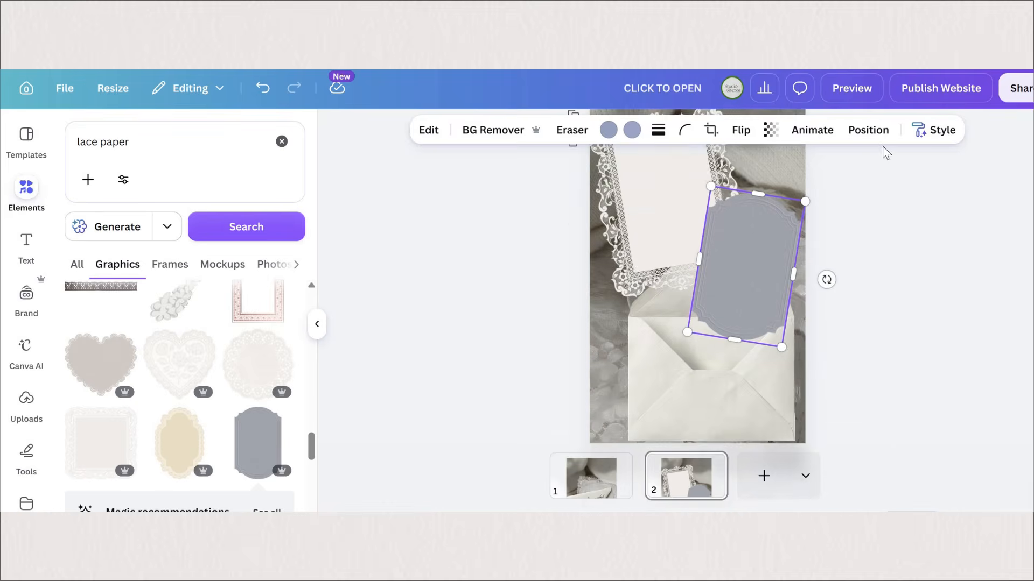
scroll(879, 138, "down", 3)
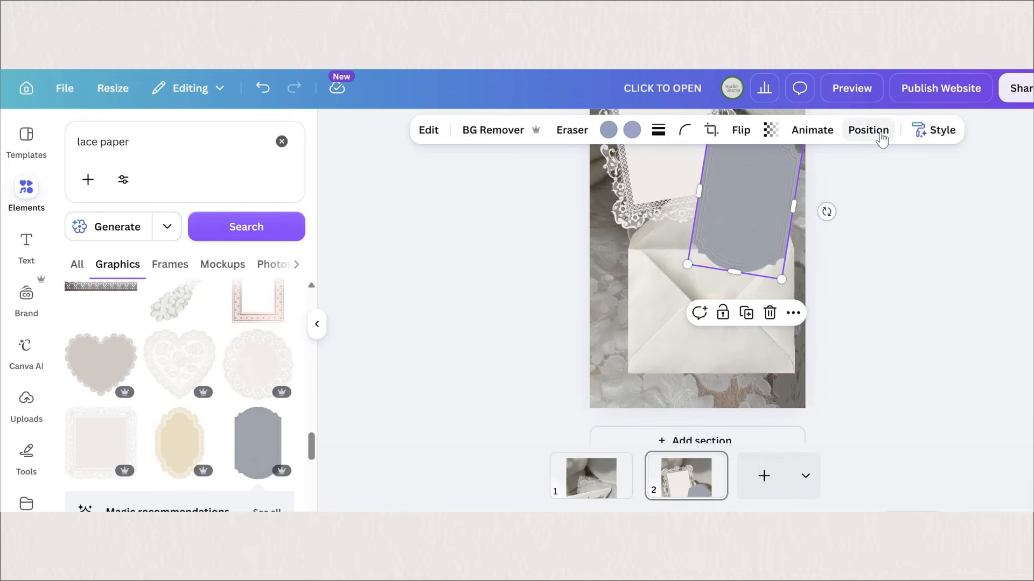
Step: Bring the envelope's front to the top layer and lower the grey-blue label so its lower edge sits inside the envelope
left_click(868, 129)
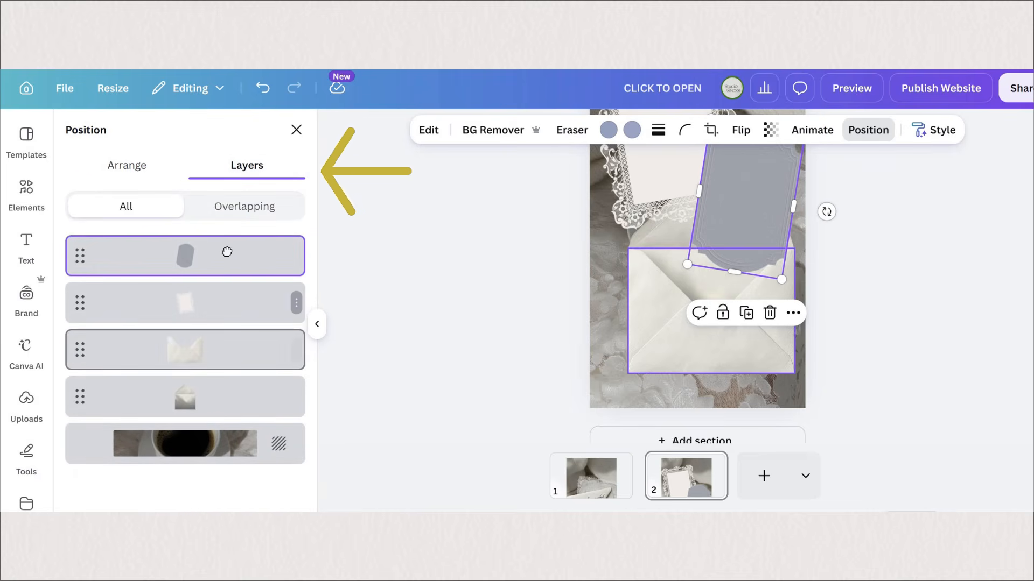
left_click_drag(224, 350, 222, 248)
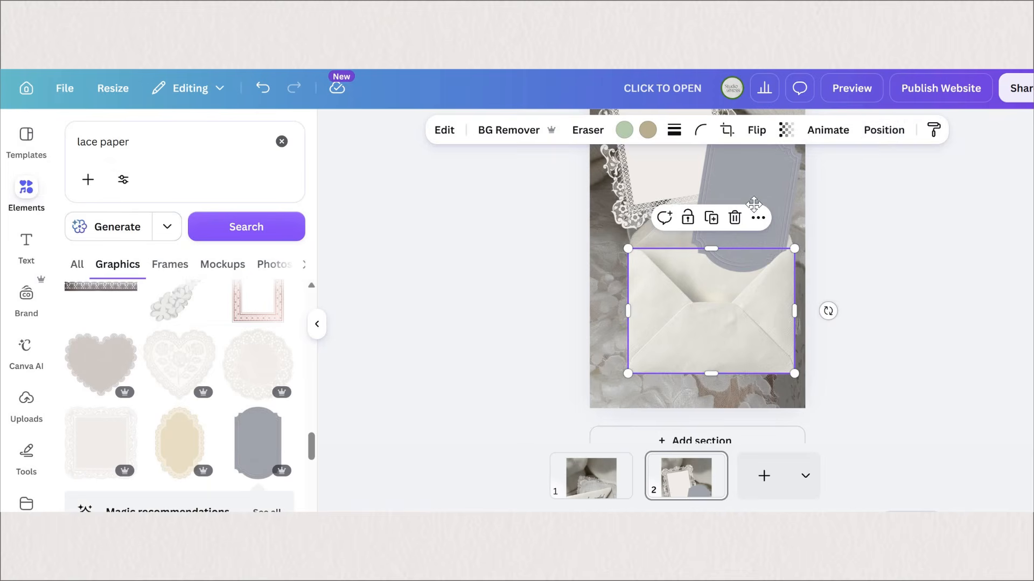
left_click(754, 216)
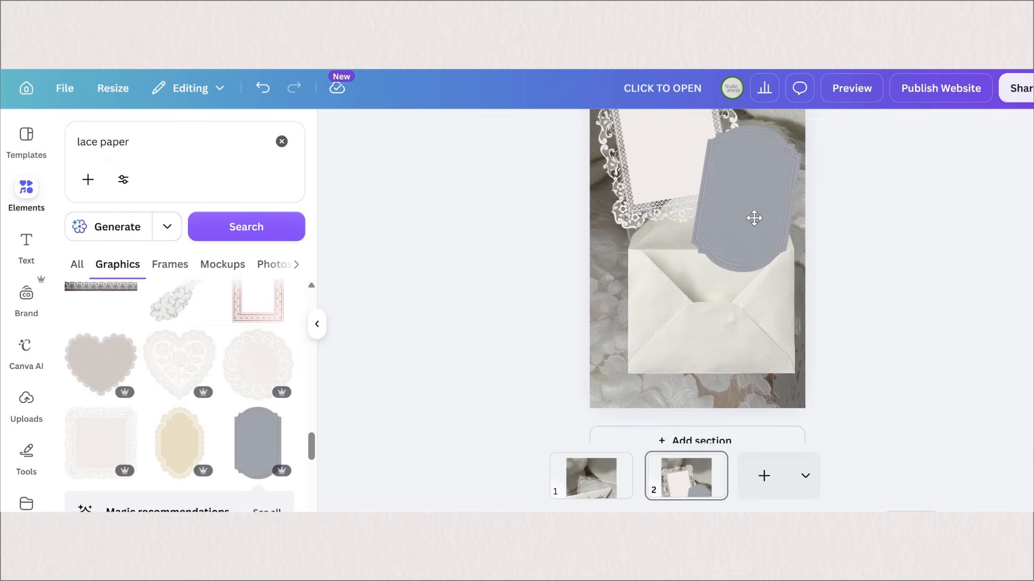
mouse_move(762, 173)
left_mouse_down()
mouse_move(764, 157)
mouse_move(751, 215)
mouse_move(759, 164)
mouse_move(758, 189)
left_mouse_up()
left_click(883, 306)
scroll(728, 338, "up", 2)
scroll(728, 338, "down", 2)
Step: Search the graphics for "embossed paper" and add the cream paper with the scalloped cut-out below the lace-framed paper
triple_click(92, 141)
type("embo")
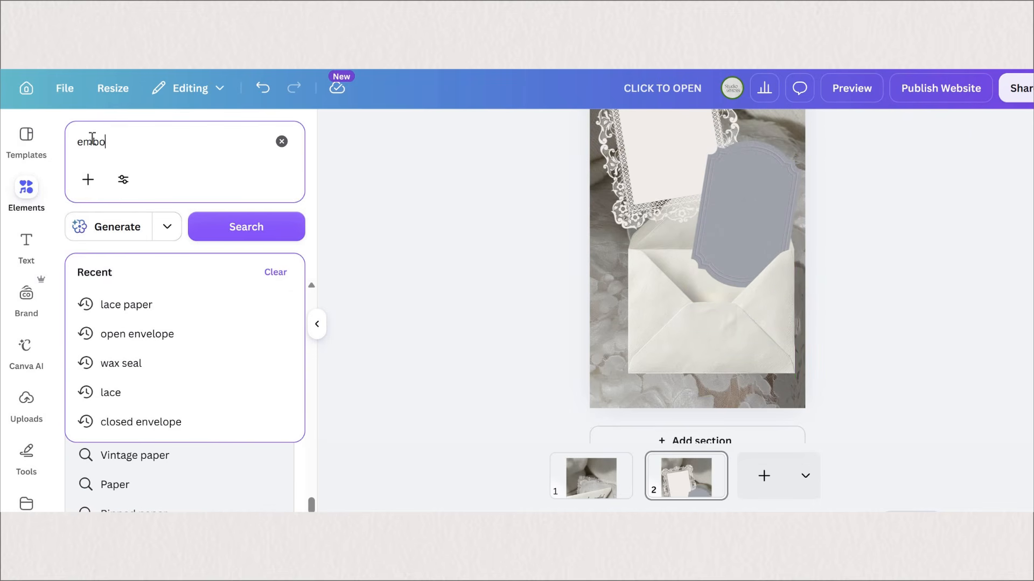
type("ssed paper")
key("Return")
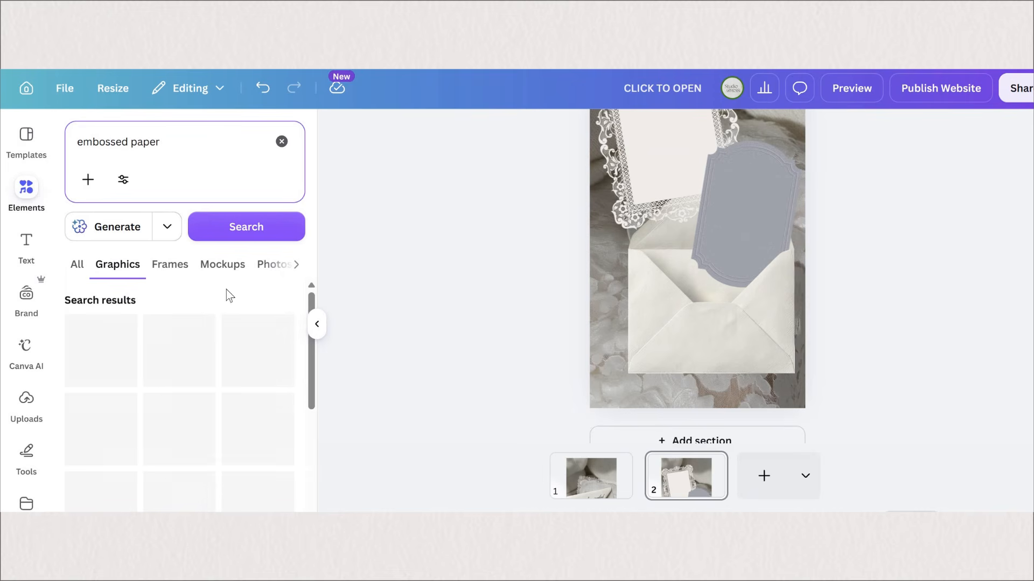
scroll(97, 383, "down", 3)
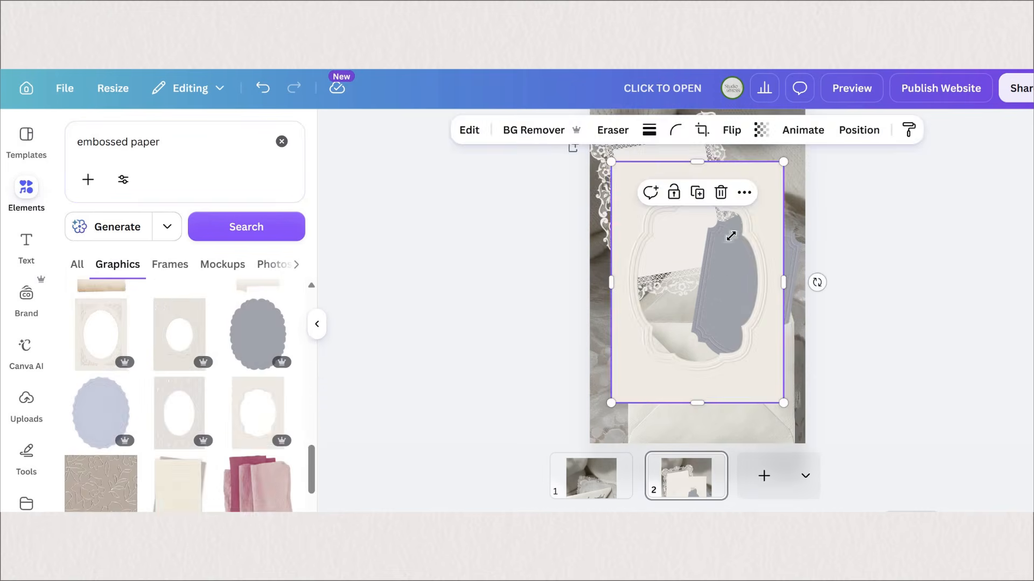
left_click_drag(784, 161, 715, 257)
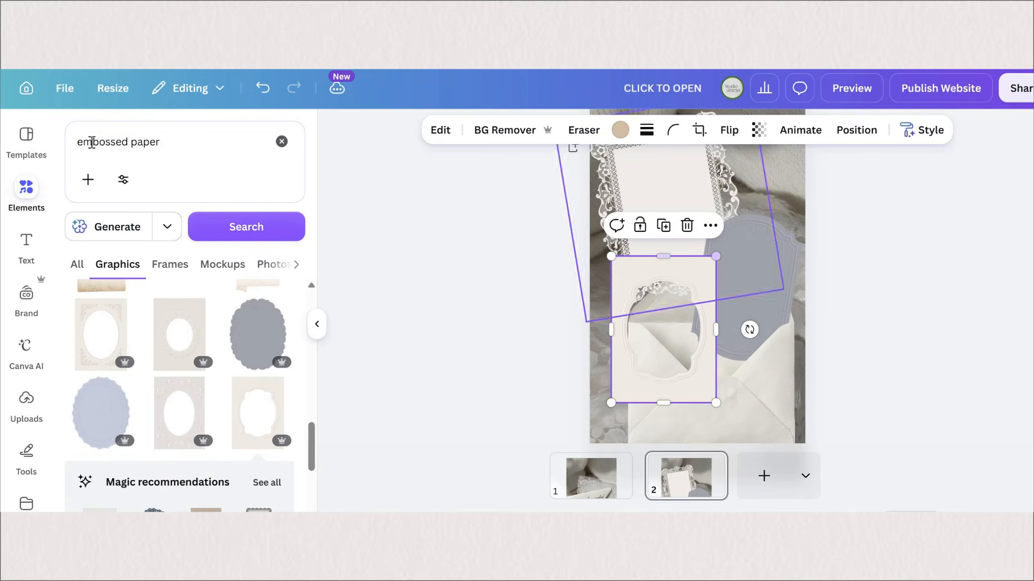
Step: Search the frames for "frame", add a square one stretched to portrait over the cut-out, and fill it with the photo of the couple touching foreheads
left_click(96, 144)
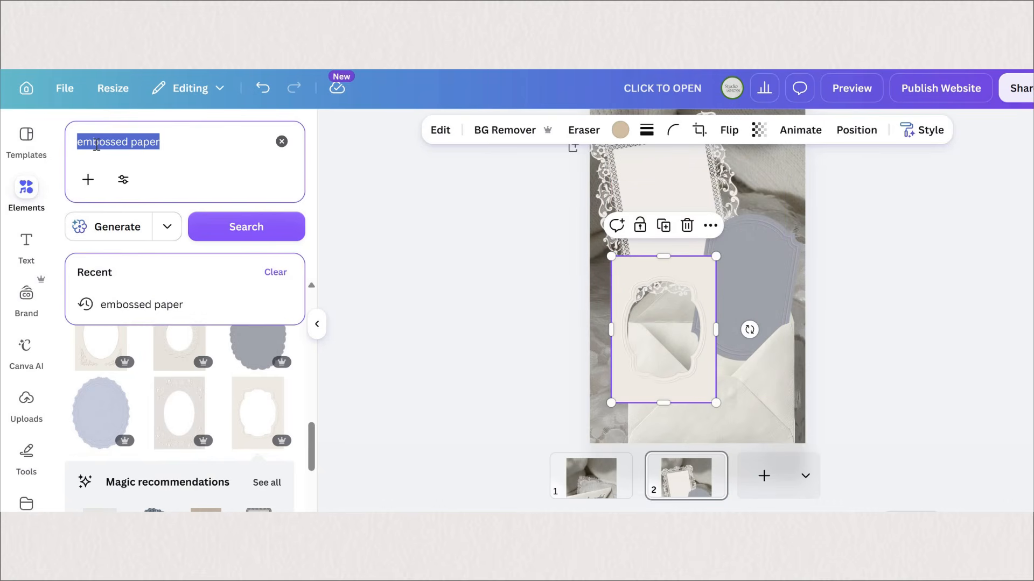
type("frame")
left_click(217, 282)
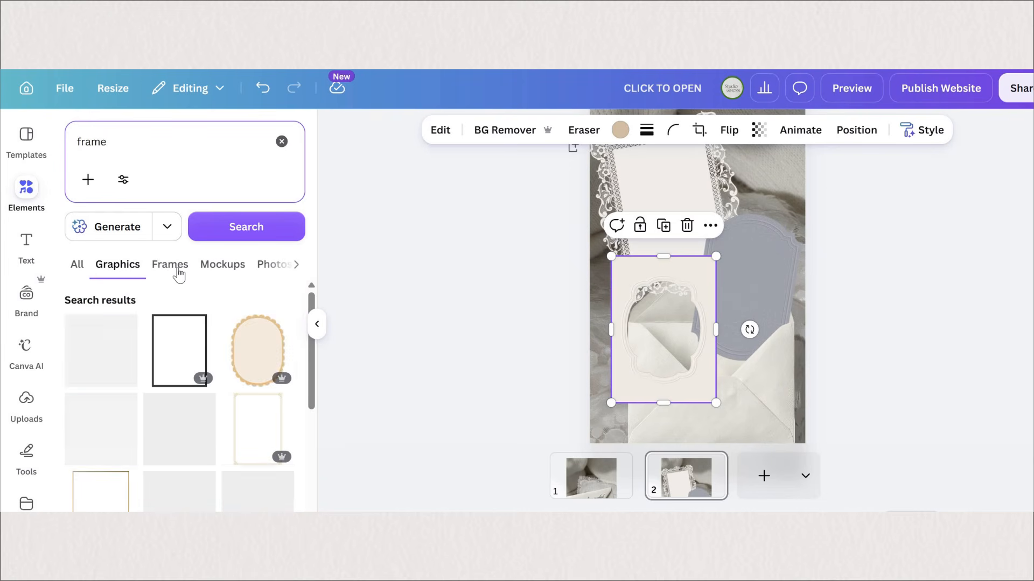
left_click(178, 273)
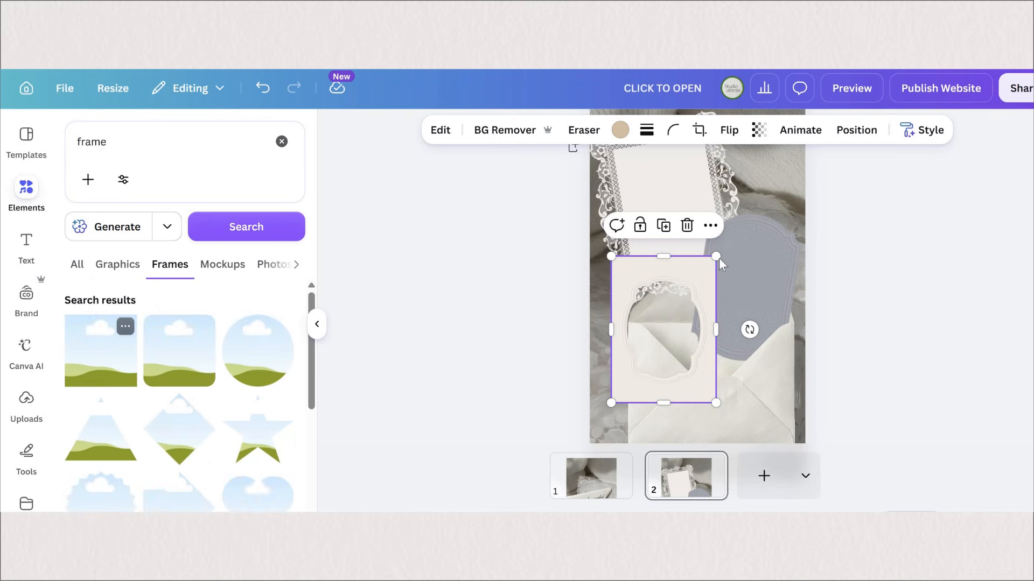
left_click_drag(701, 309, 619, 329)
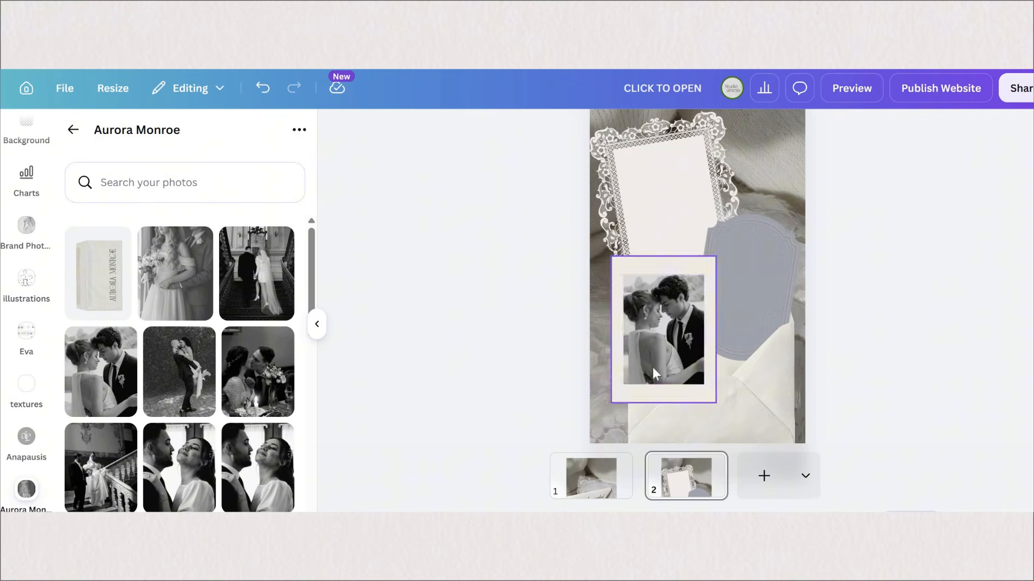
left_click_drag(652, 367, 667, 366)
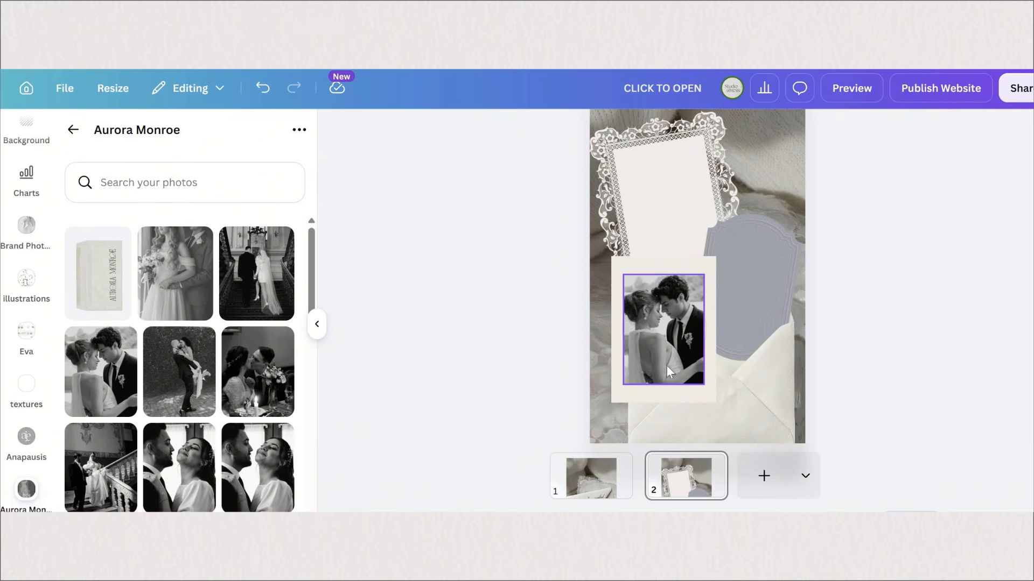
Step: Reorder the layers so the couple's photo sits behind the embossed paper and shows through its cut-out
left_click(682, 264)
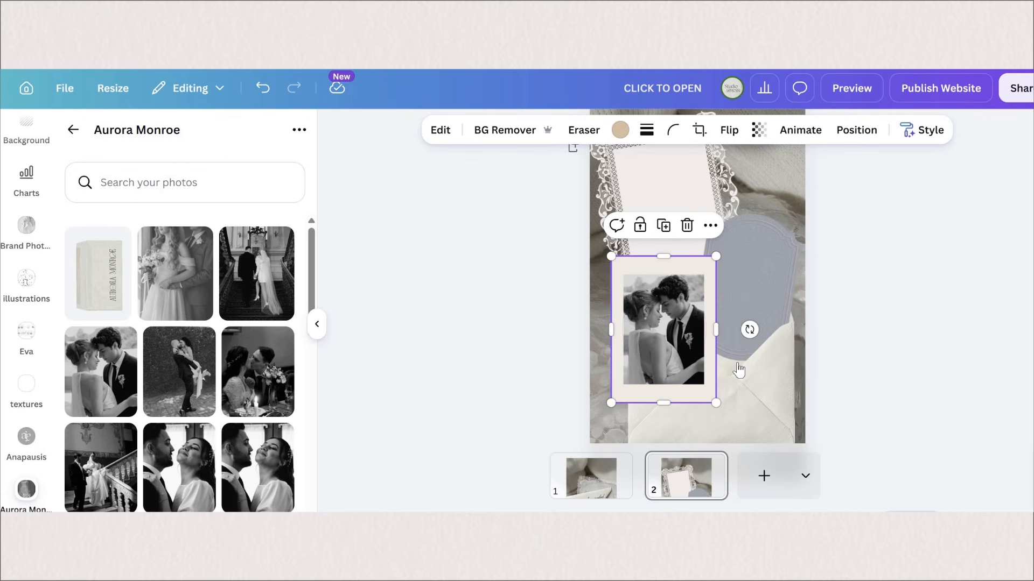
right_click(749, 342)
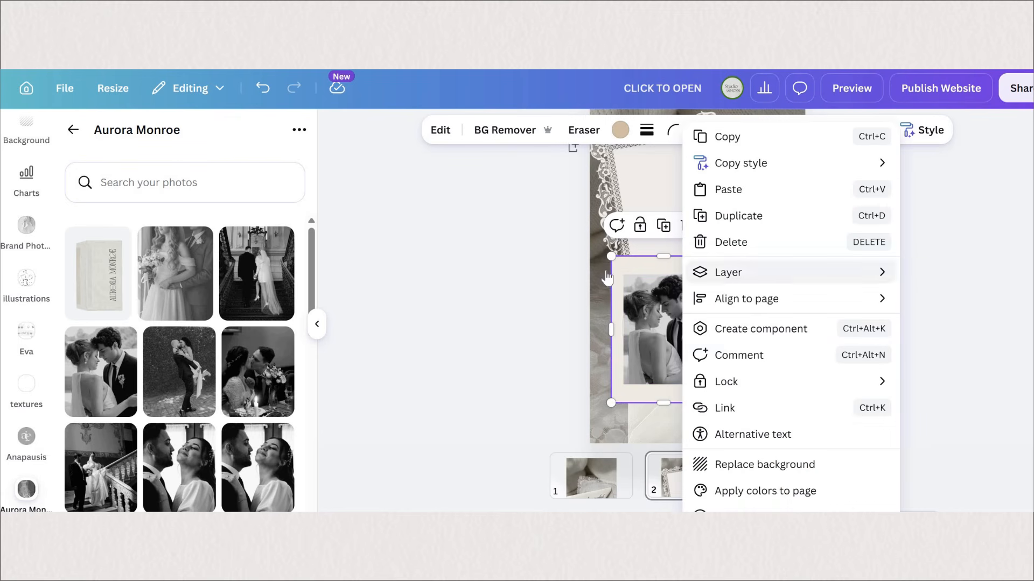
mouse_move(754, 273)
left_click(576, 272)
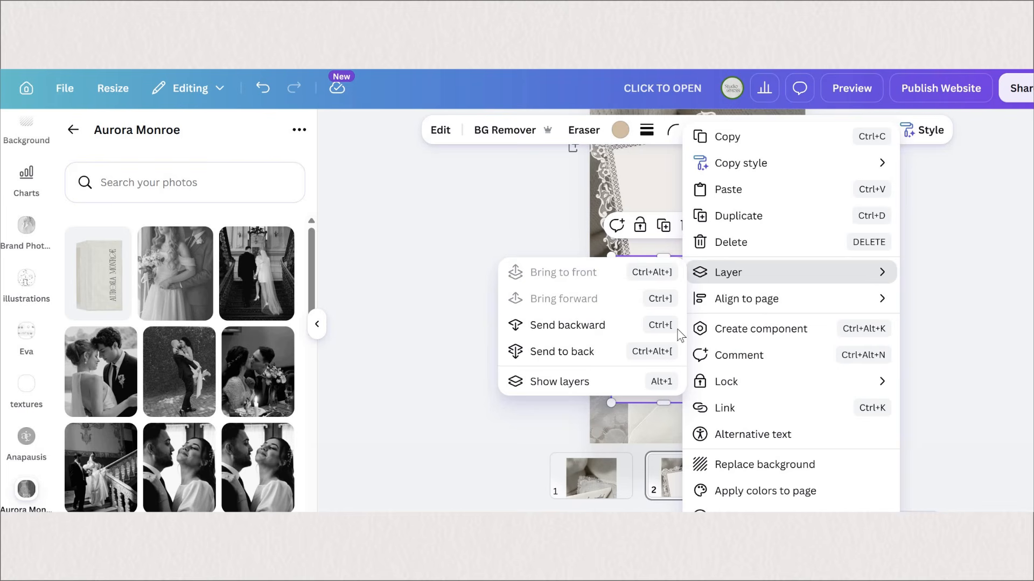
left_click(655, 434)
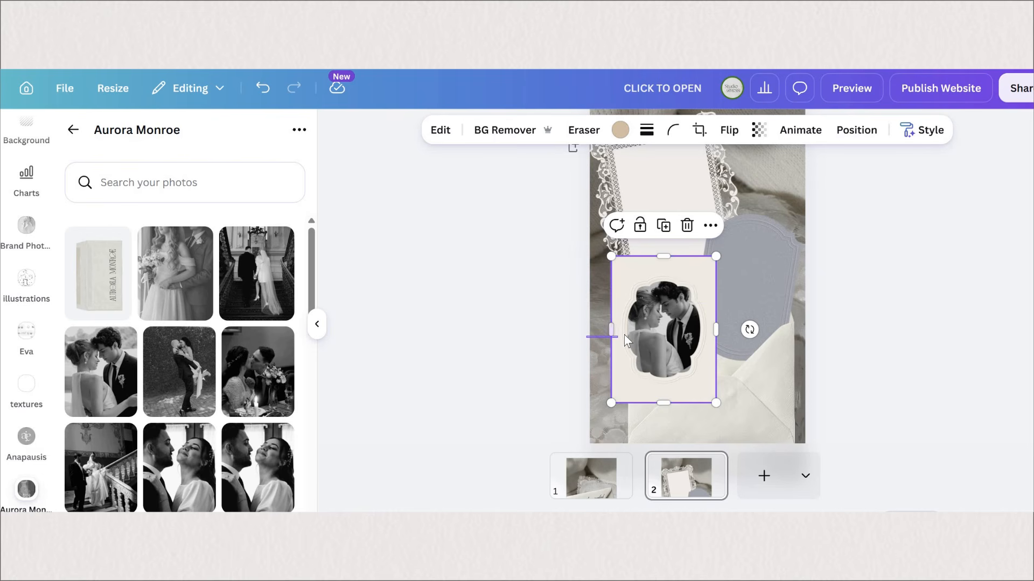
Step: Group the photo with the embossed paper, tilt the group counterclockwise, and place it at the page's left edge over the envelope
left_click(649, 374, "shift")
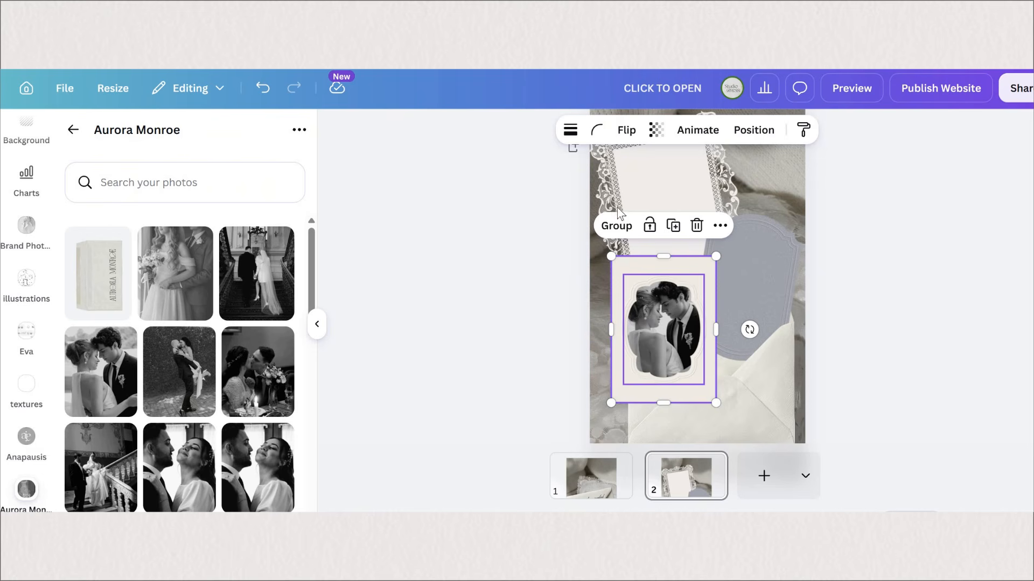
key("ctrl+g")
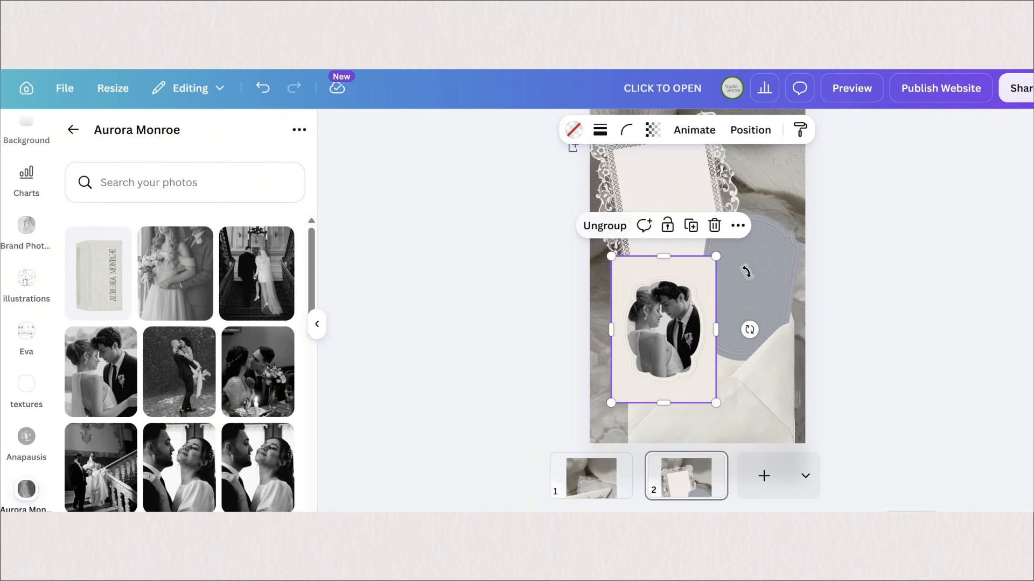
left_click_drag(740, 351, 749, 316)
mouse_move(678, 273)
left_mouse_down()
mouse_move(664, 275)
mouse_move(685, 277)
left_mouse_up()
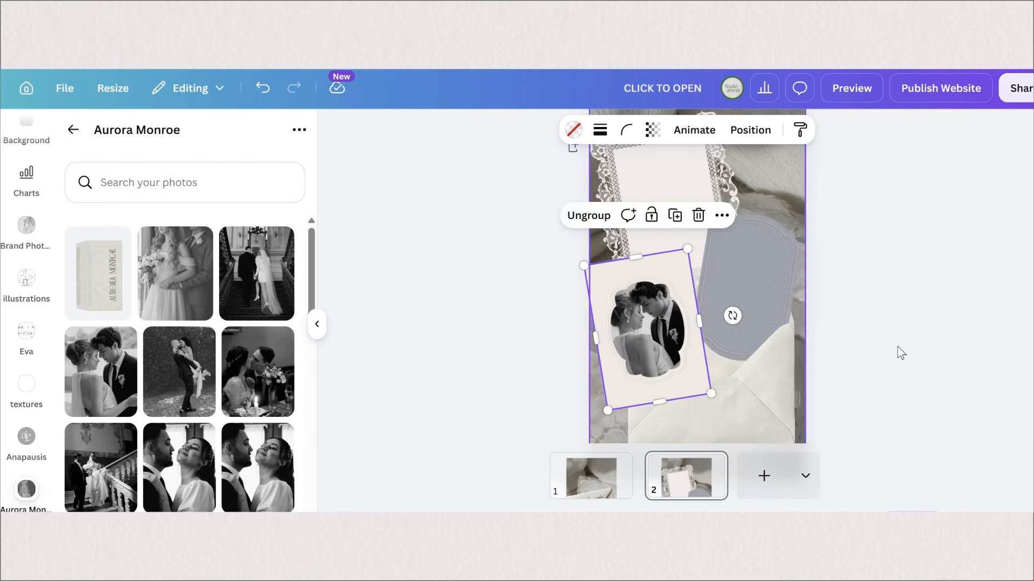
Step: Add the couple's first names and "&" as three separate script texts at size 66.5 on the lace-framed paper
key("t")
scroll(668, 279, "up", 4)
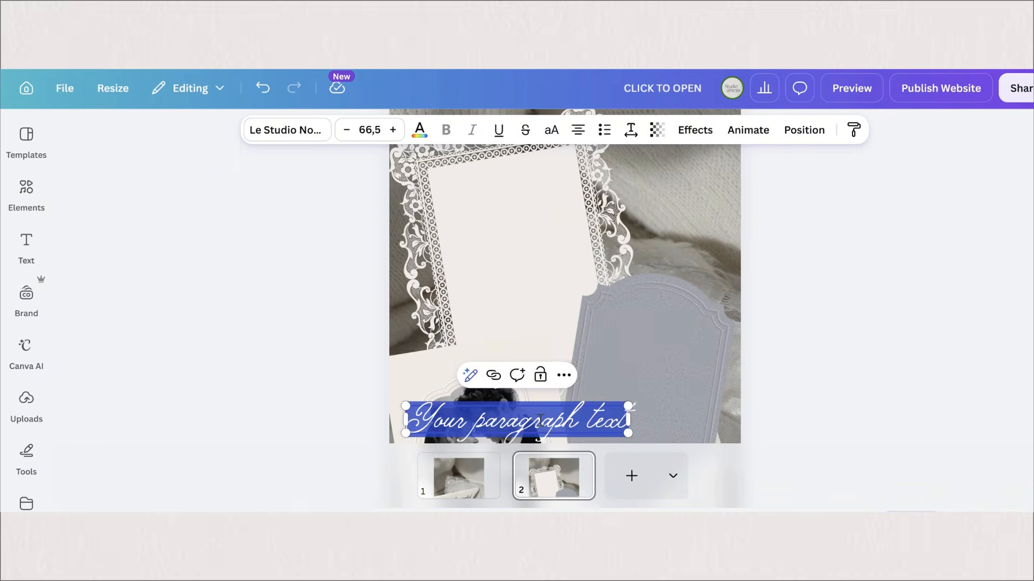
type("Marissa")
left_click(508, 193)
left_click_drag(531, 419, 508, 194)
left_click_drag(507, 193, 522, 218)
double_click(508, 219)
type("& T")
double_click(521, 221)
type("Tom")
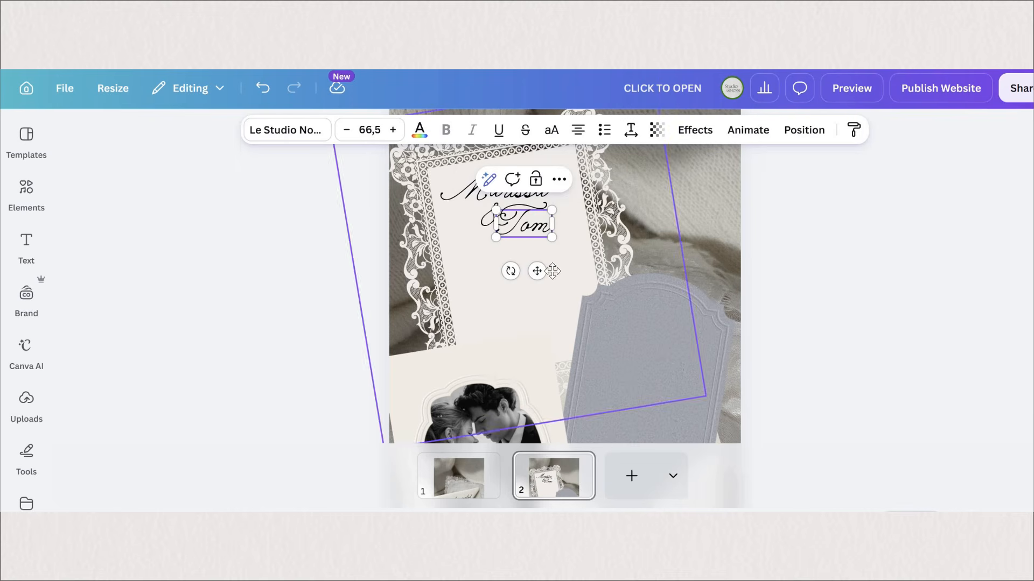
Step: Group the couple's names, add "are getting merried!" beneath them, and set the names in Le Studio Nocturne Cross
left_click(492, 217, "shift")
left_click(480, 191, "shift")
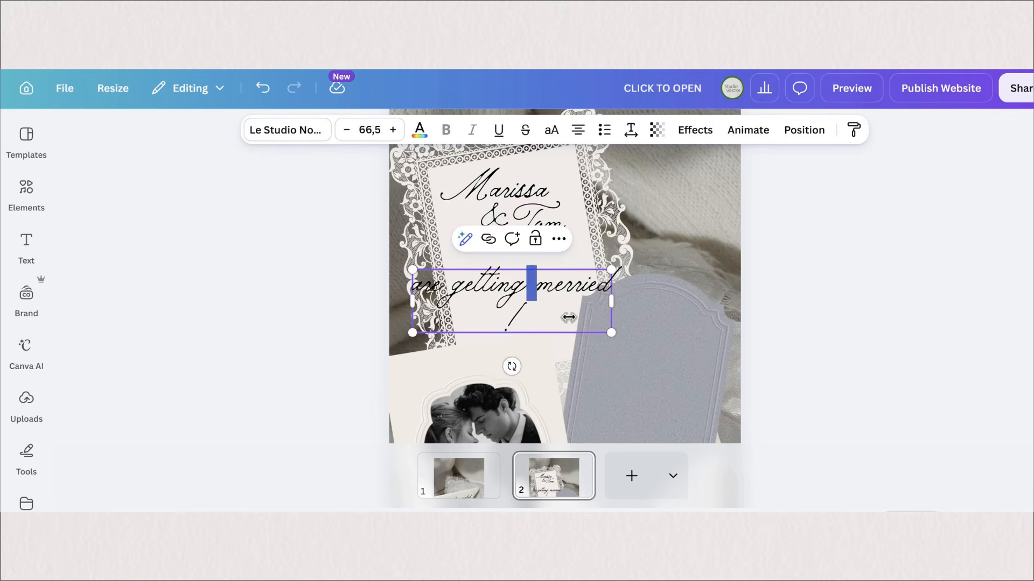
left_click_drag(569, 318, 602, 318)
left_click(775, 323)
left_click(511, 314)
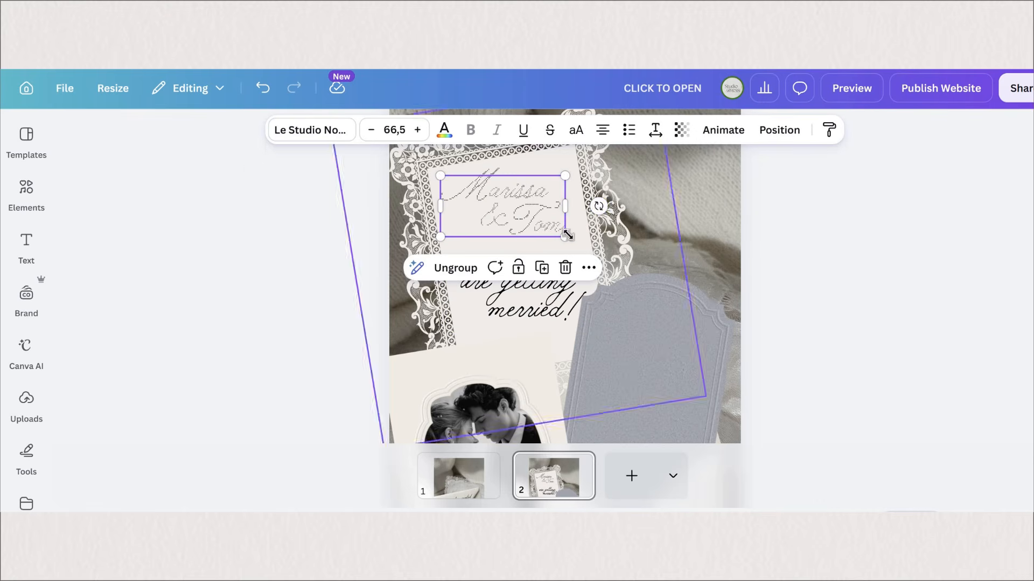
Step: Rotate the names group to match the lace-framed paper's tilt and nudge it into place within the frame
left_click_drag(599, 206, 597, 189)
left_click_drag(569, 226, 582, 229)
key("Right")
key("Right")
key("Right")
key("Down")
Step: Tilt and slightly shrink "are getting merried!" to follow the lace-framed paper, and adjust the names group above it
left_click_drag(533, 265, 529, 272)
left_click(517, 293)
left_click_drag(514, 353, 523, 352)
left_click_drag(587, 256, 565, 267)
left_click_drag(511, 301, 526, 297)
left_click(512, 210)
left_click_drag(569, 241, 581, 245)
left_click(805, 232)
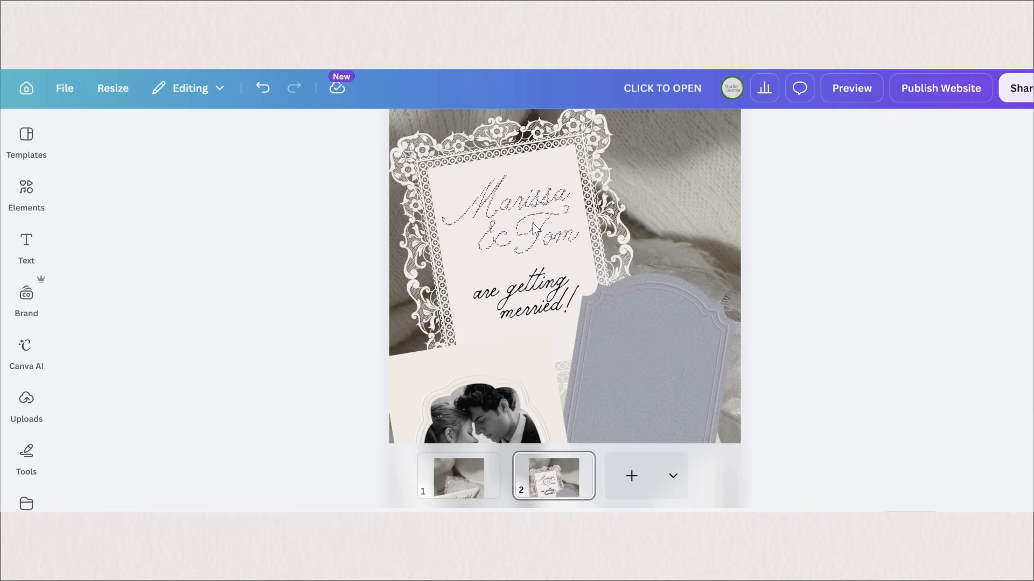
Step: Add "Save", "the" and "Date" as separate Cairo texts at size 55.9 on the grey-blue label, tilted to match it
scroll(533, 227, "down", 2)
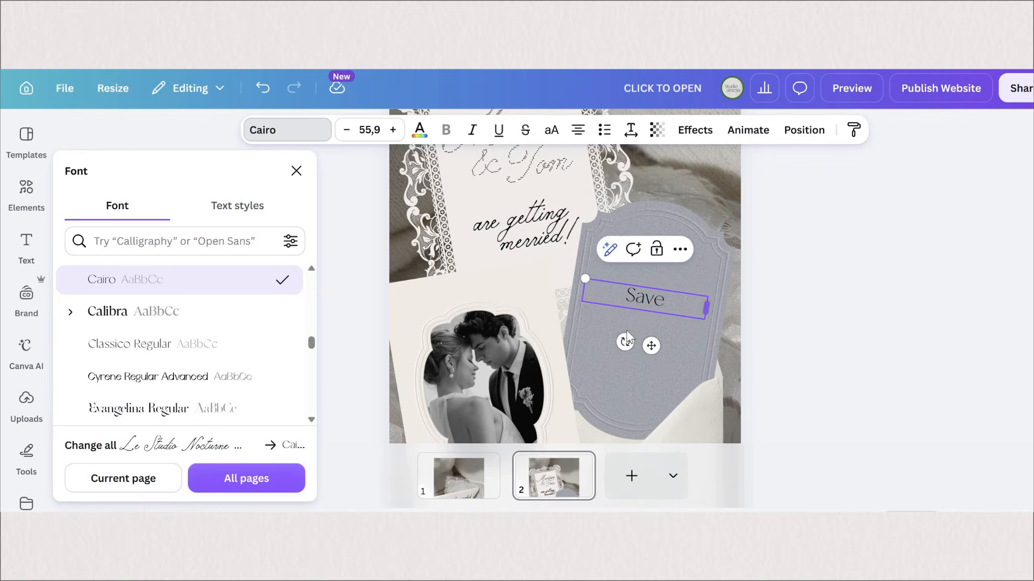
left_click_drag(706, 308, 615, 326)
double_click(619, 320)
type("the")
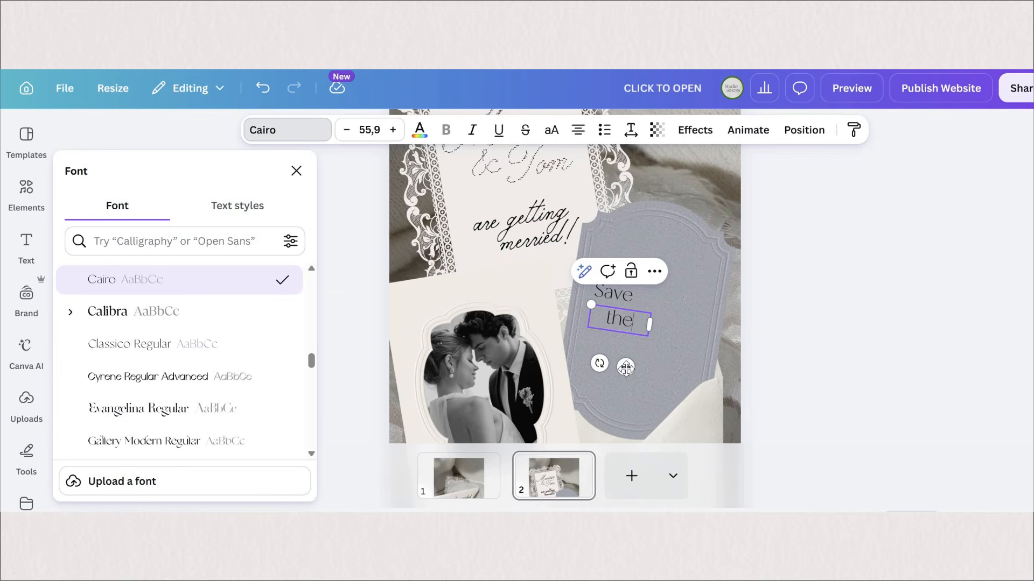
left_click_drag(625, 367, 674, 368)
double_click(651, 327)
type("Date")
Step: Set the word "the" in Le Studio Nocturne Thin and reduce its size to 44.4
left_click(620, 322)
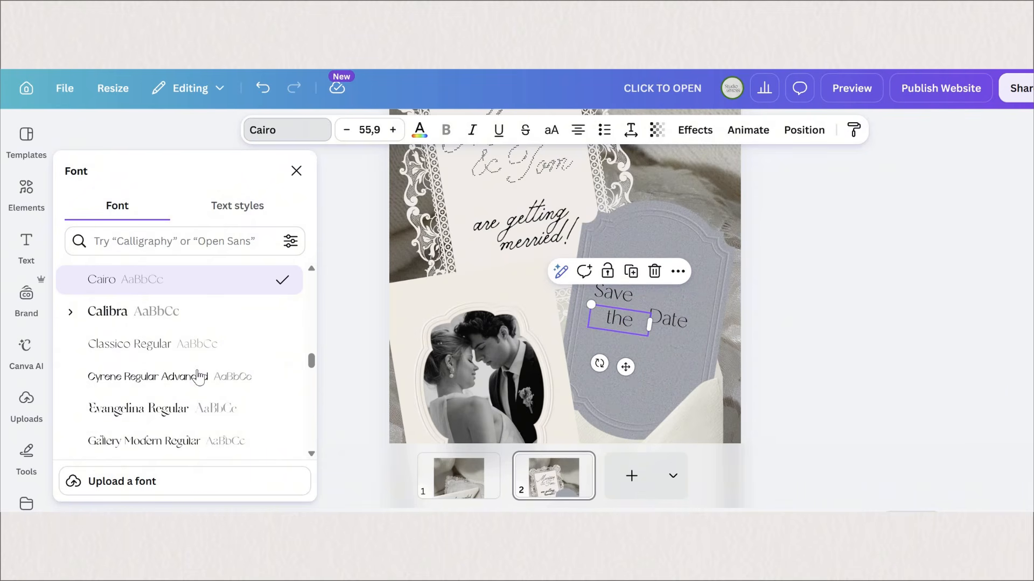
scroll(198, 377, "up", 2)
scroll(199, 387, "up", 10)
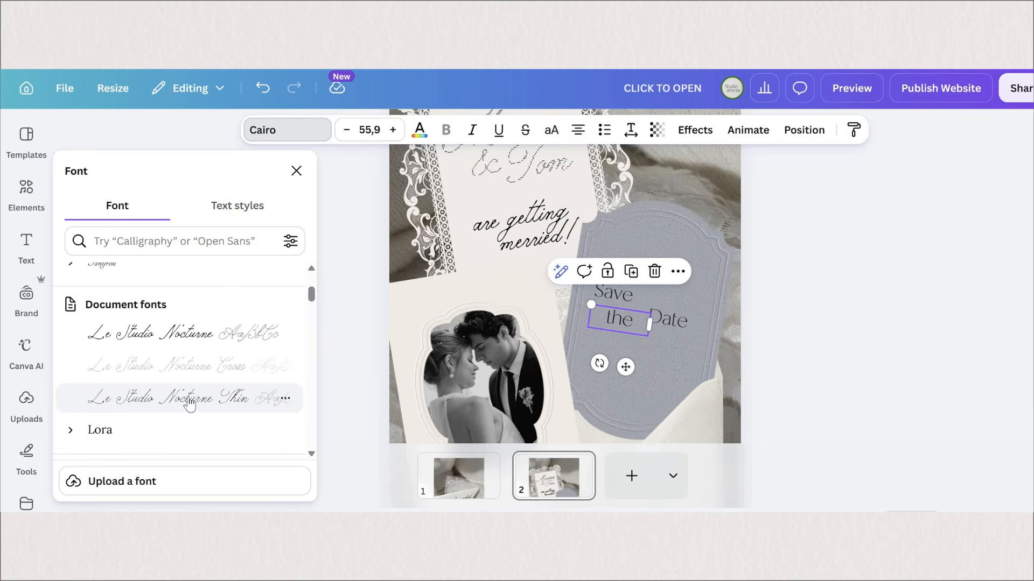
left_click(183, 398)
left_click_drag(591, 305, 603, 306)
scroll(737, 253, "down", 5)
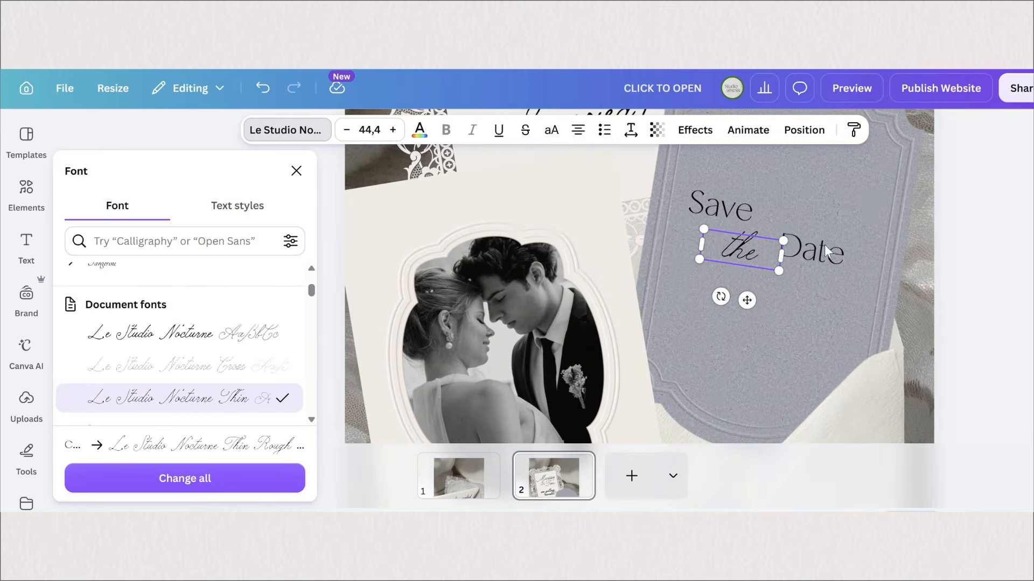
Step: Arrange "Save" closely above "the Date" on the grey-blue label and colour all three words white
left_click(784, 249)
left_click(693, 249)
left_click_drag(675, 257, 692, 253)
left_click_drag(781, 251, 786, 253)
left_click_drag(710, 215, 658, 226)
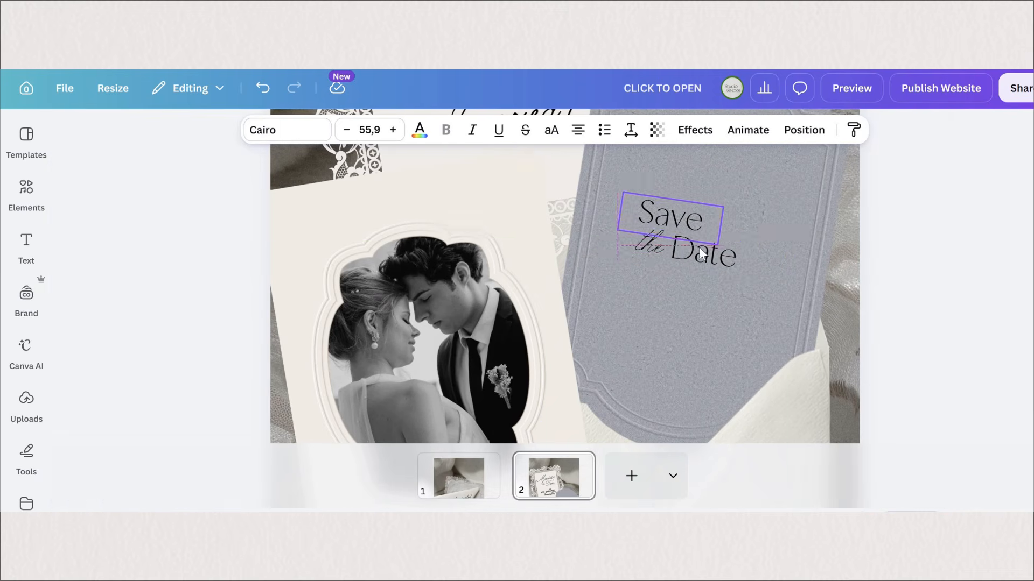
left_click(652, 245, "shift")
left_click(687, 246, "shift")
left_click(146, 276)
Step: Add the facing doves with a small heart from the "wedding illustration doves" graphics, in white, tilted clockwise beside "Save"
left_click(26, 193)
scroll(271, 450, "down", 2)
left_click(257, 434)
left_click_drag(580, 411, 680, 326)
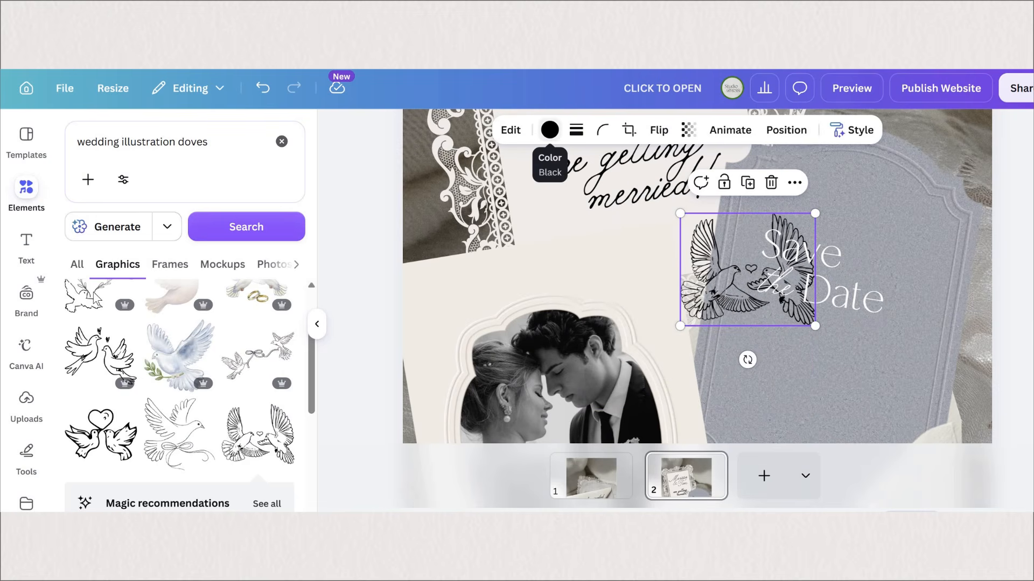
left_click(550, 130)
left_click(78, 291)
left_click_drag(747, 359, 693, 341)
left_click_drag(750, 270, 846, 244)
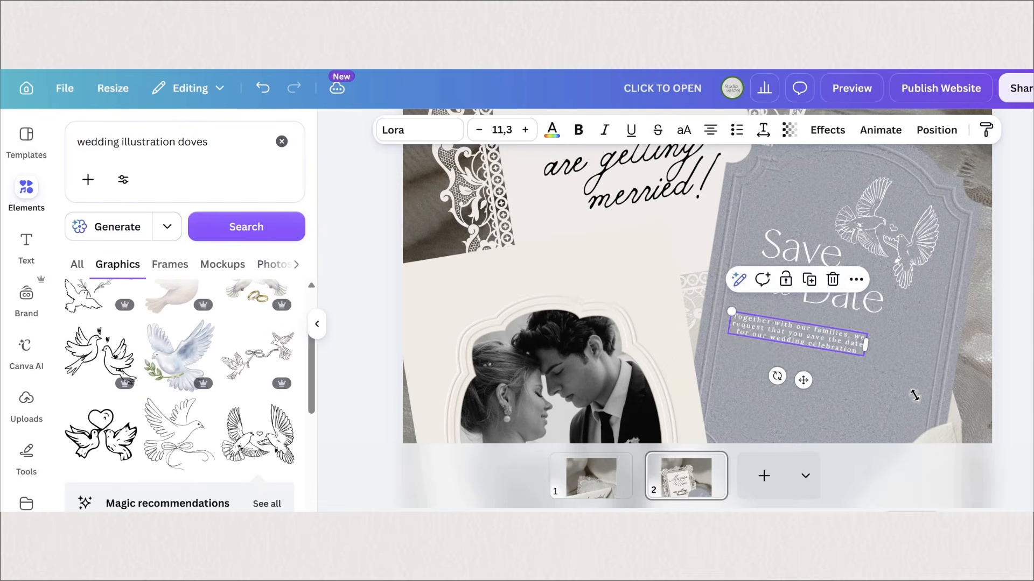
Step: Place the "Together with our families" paragraph beneath "Save the Date" and add 23.8.2026 in large white text below it
left_click_drag(865, 355, 850, 383)
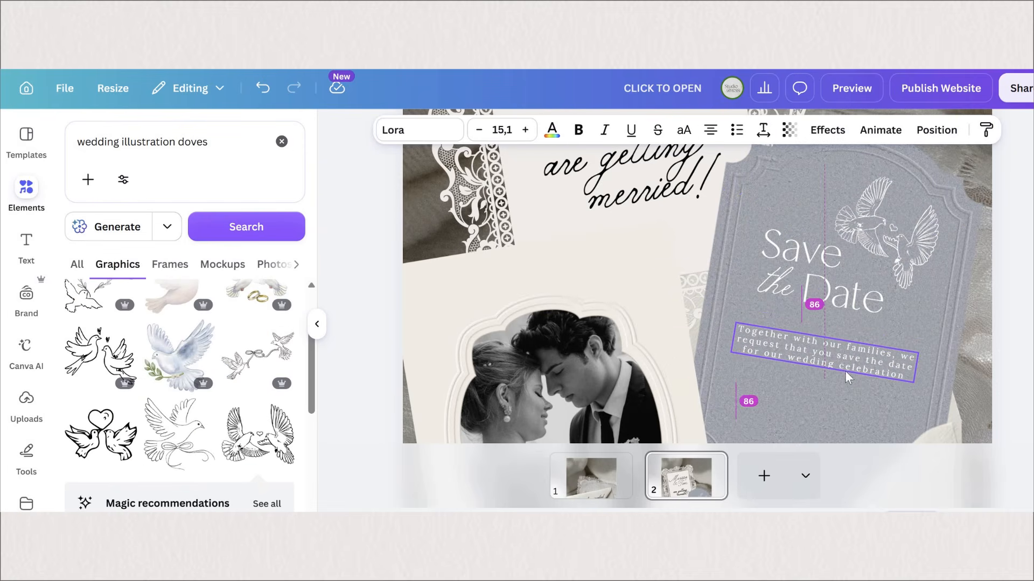
scroll(829, 215, "down", 3)
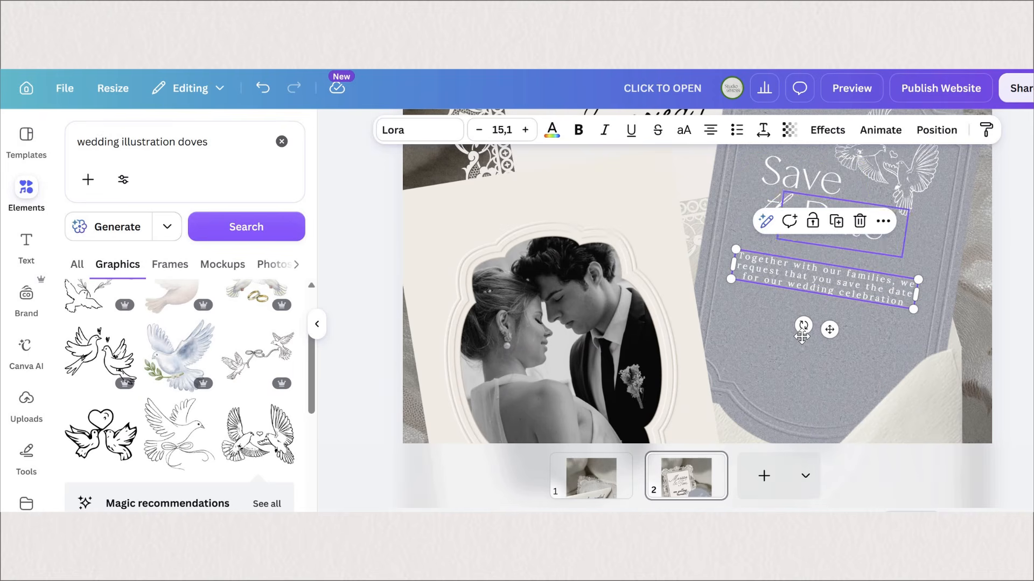
left_click(840, 223)
key("ctrl+d")
left_click_drag(840, 232, 807, 328)
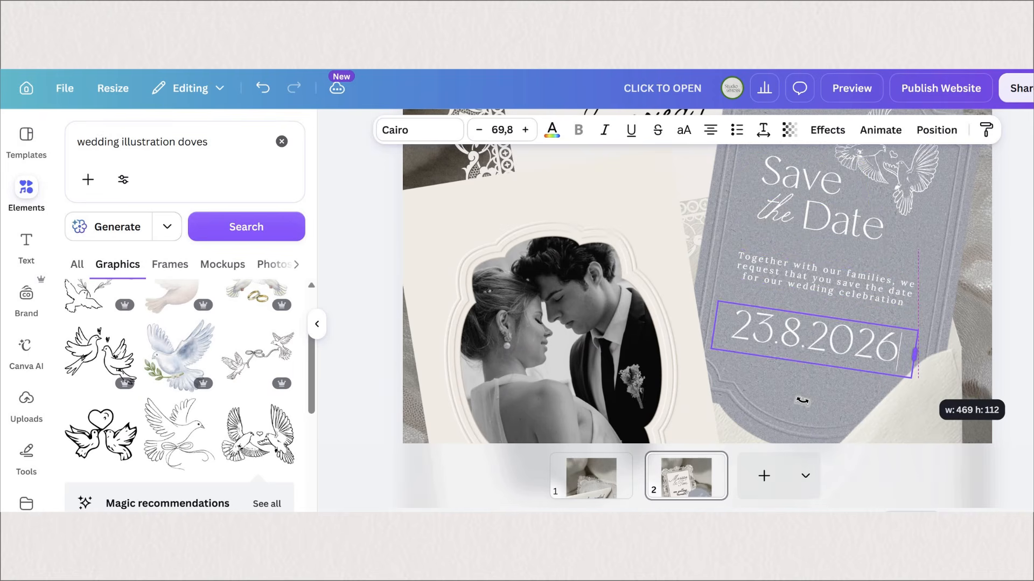
left_click_drag(802, 400, 800, 397)
left_click(1008, 362)
left_click_drag(913, 385, 930, 389)
left_click_drag(823, 404, 803, 399)
Step: Group the white texts on the grey-blue label
left_click(892, 291)
left_click(864, 238)
left_click(772, 180, "shift")
left_click(776, 205, "shift")
key("ctrl+g")
scroll(861, 323, "down", 7)
left_click(842, 340)
scroll(842, 341, "up", 5)
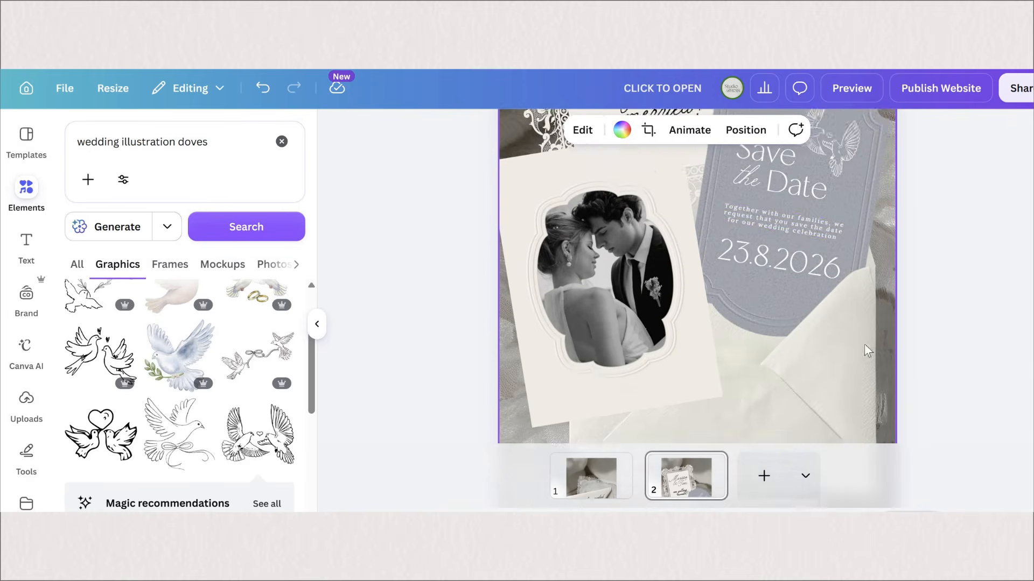
scroll(925, 368, "down", 2)
scroll(922, 357, "up", 2)
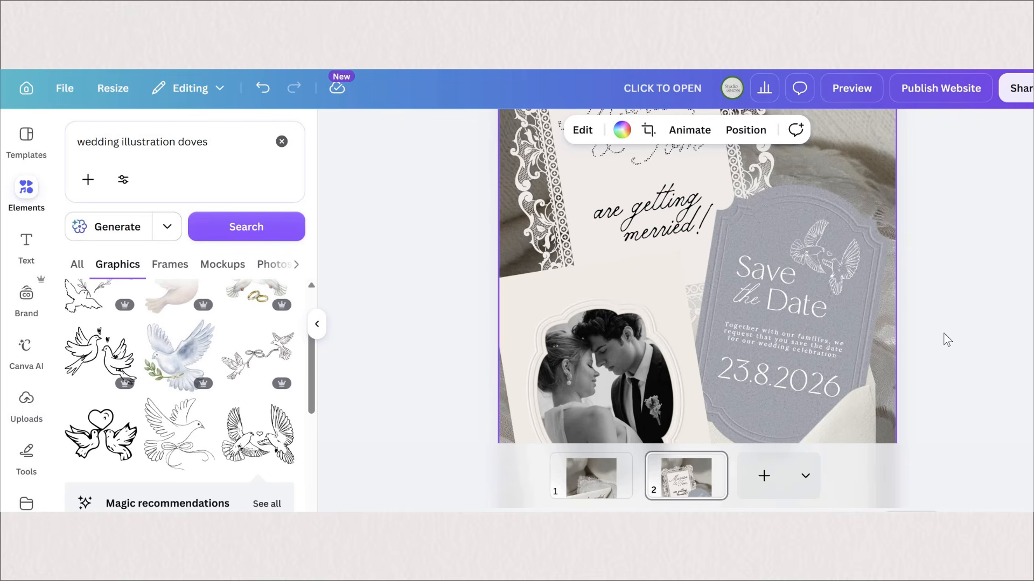
scroll(940, 350, "up", 2)
scroll(939, 350, "down", 4)
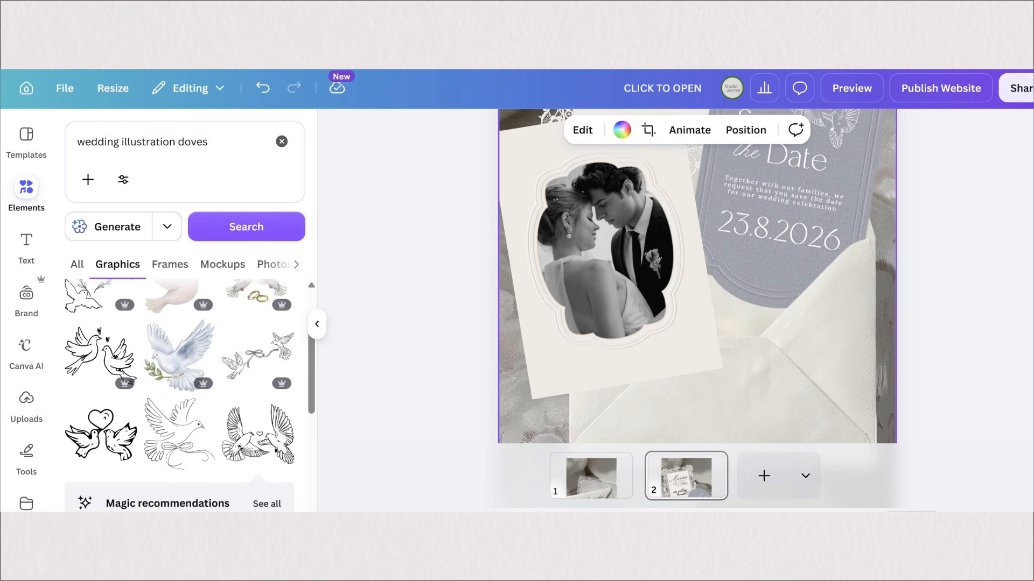
Step: Add the text "formal invitation to follow, please share your address with us" in Lora, centred on the lower part of the open envelope
scroll(918, 351, "down", 5)
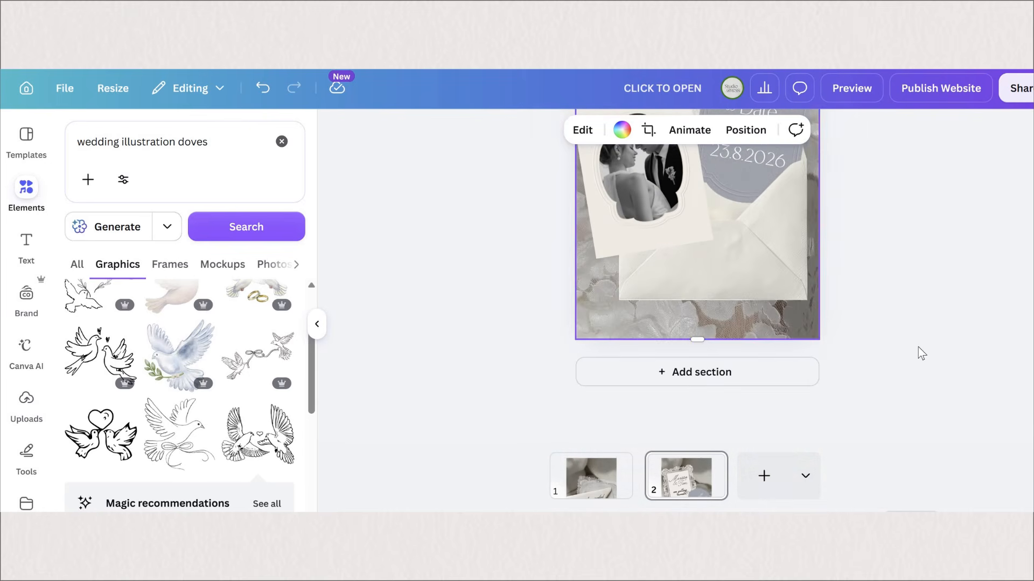
scroll(918, 351, "up", 2)
scroll(918, 350, "down", 2)
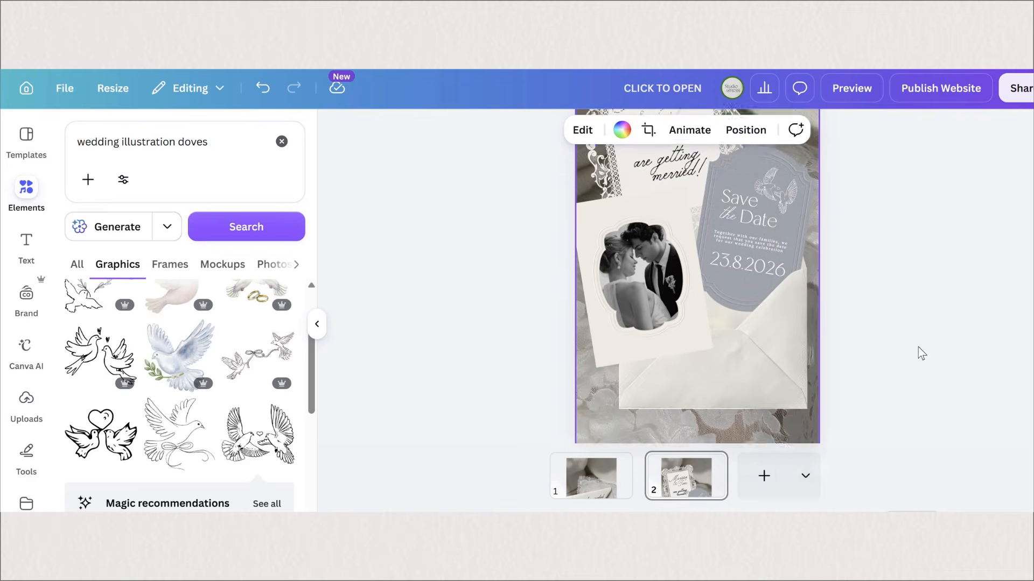
key("t")
type("formal invitation to follow, please share your address with us")
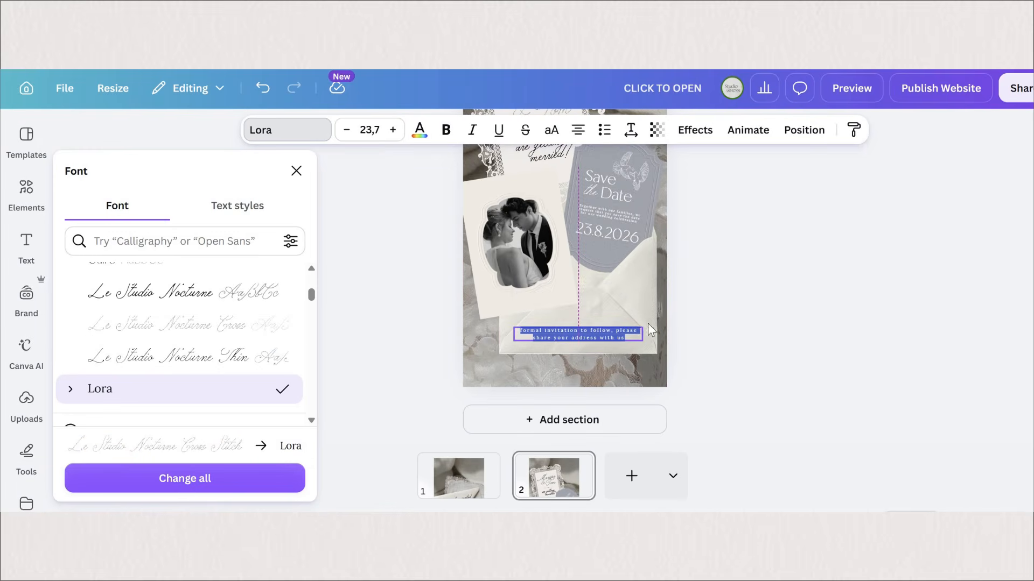
left_click_drag(636, 338, 581, 326)
left_click(733, 347)
scroll(454, 305, "up", 2)
scroll(542, 365, "down", 2)
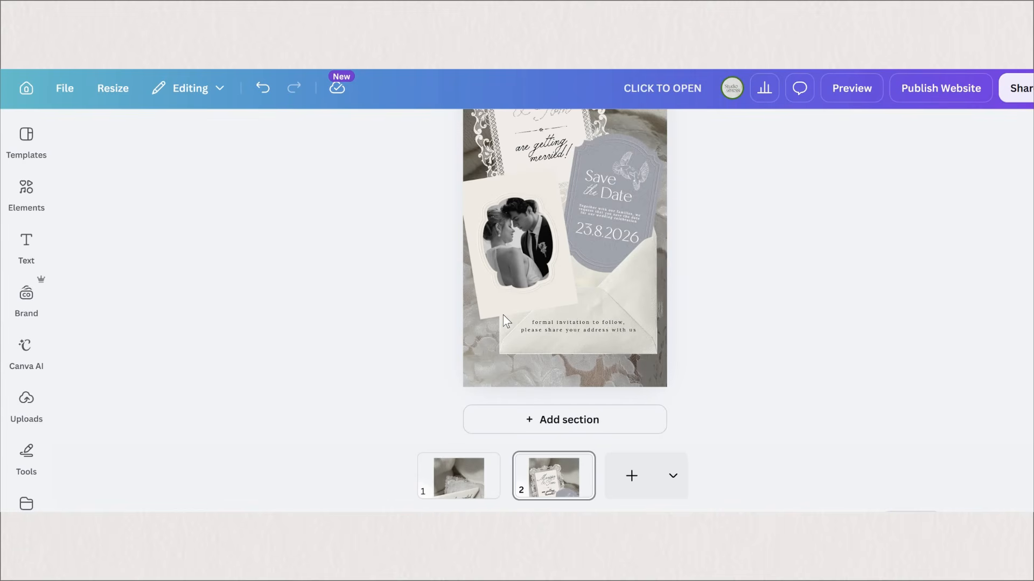
Step: Add a grey-blue rectangle shaped as a wide, thin button beneath the formal invitation note
key("r")
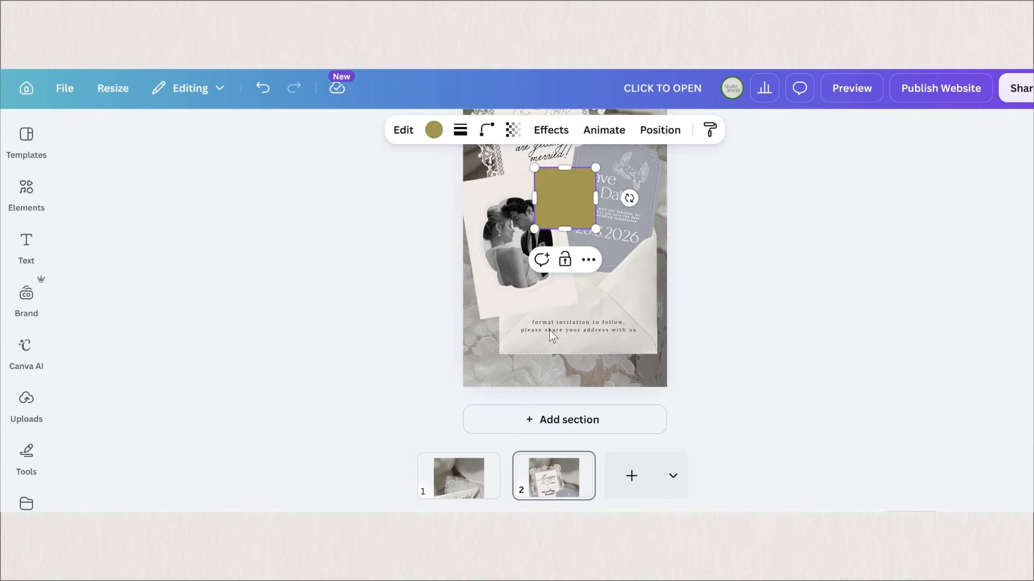
left_click_drag(564, 198, 540, 344)
left_click(434, 130)
left_click(78, 243)
left_click(279, 434)
left_click(605, 251)
left_click(112, 342)
left_click_drag(571, 314, 604, 361)
Step: Label the grey-blue button SHARE YOUR ADDRESS and place it on the envelope under the note
type("SAH")
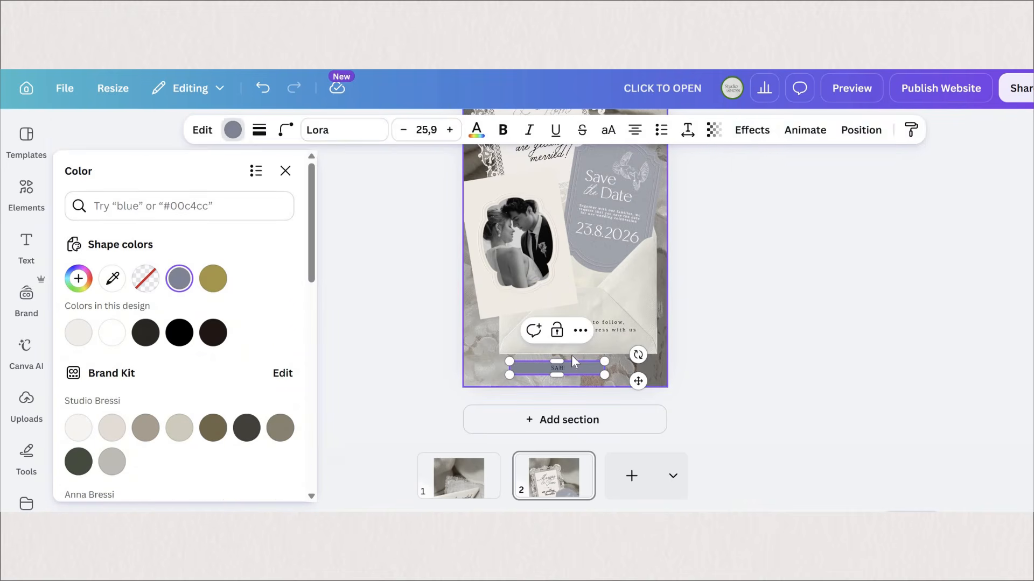
type("RE YOUR ADDRESS")
left_click_drag(567, 370, 589, 340)
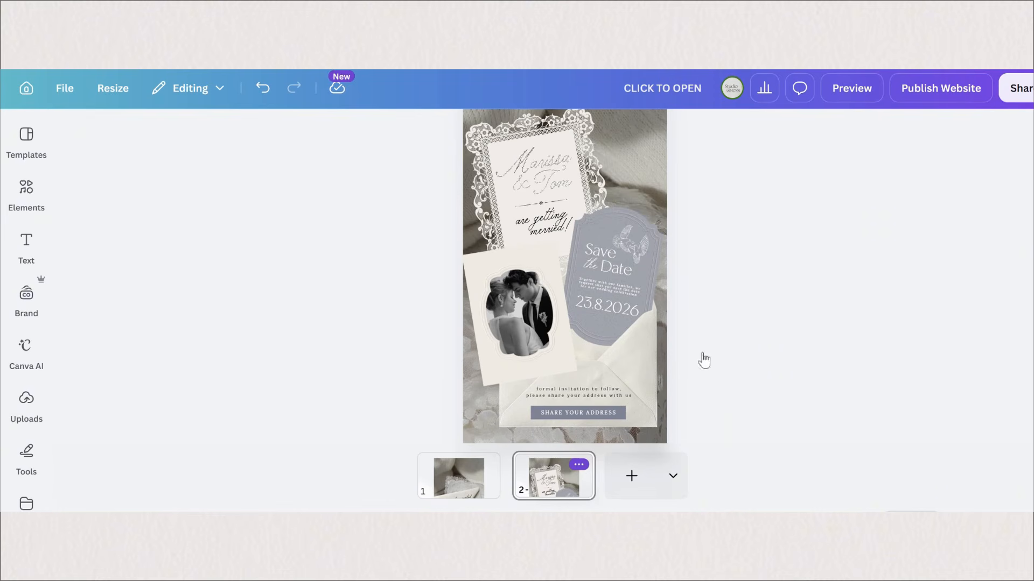
Step: Duplicate the invitation page and delete every element on the copy, leaving only its background photo
right_click(655, 231)
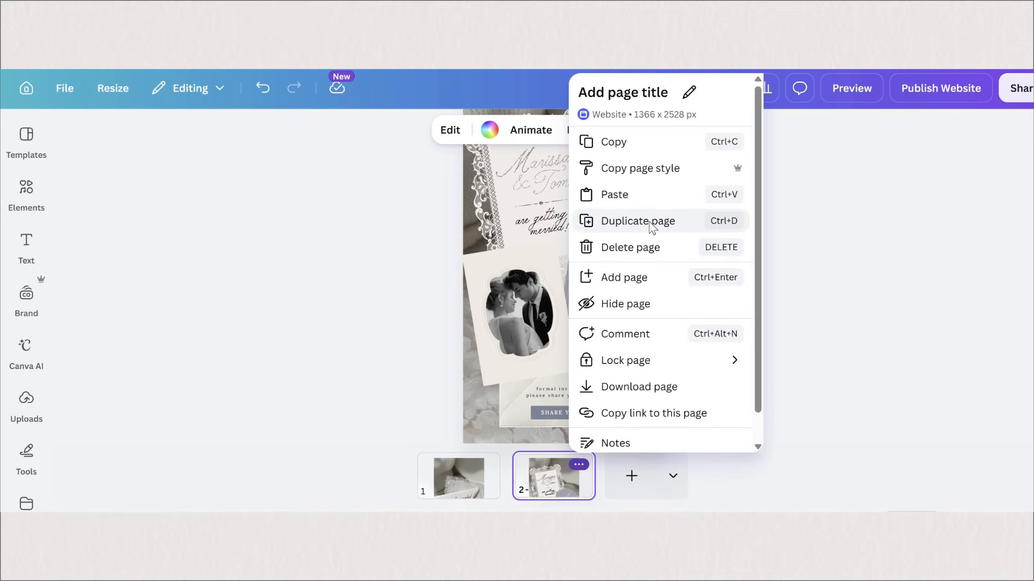
left_click(646, 233)
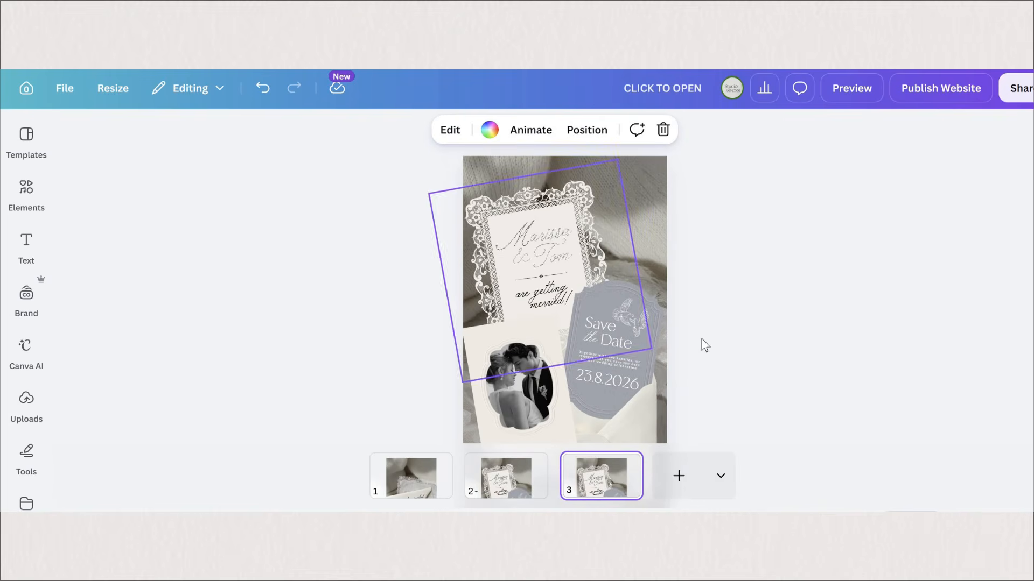
scroll(741, 417, "down", 2)
key("ctrl+a")
key("Delete")
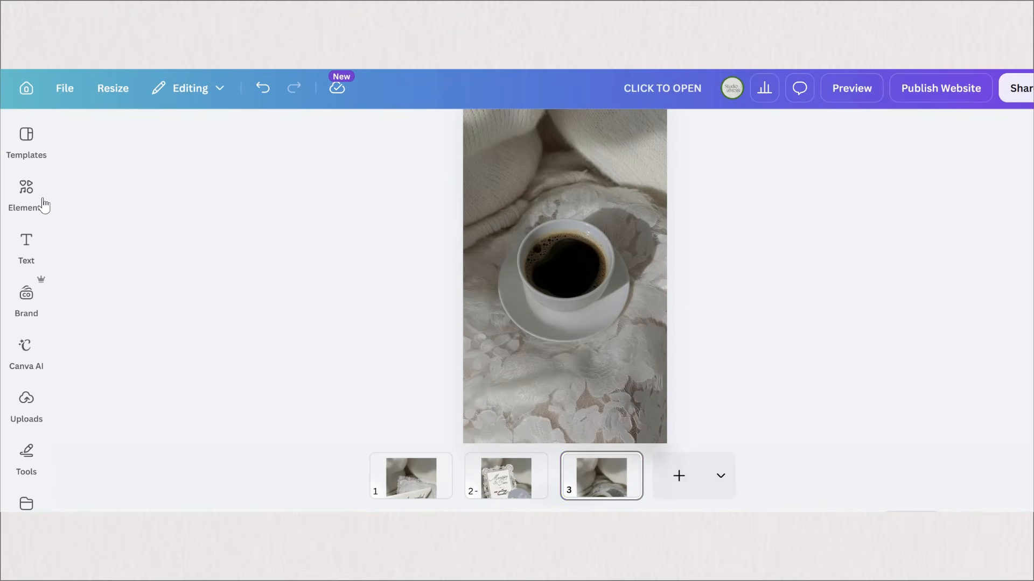
Step: Insert the RSVP form from the Events forms onto the third page
left_click(33, 189)
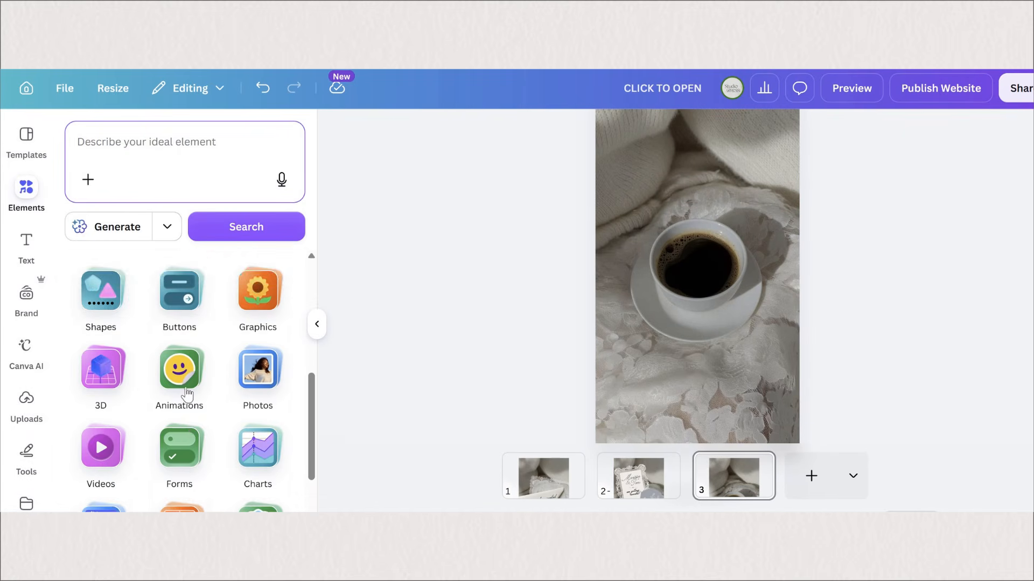
scroll(184, 383, "down", 2)
left_click(211, 390)
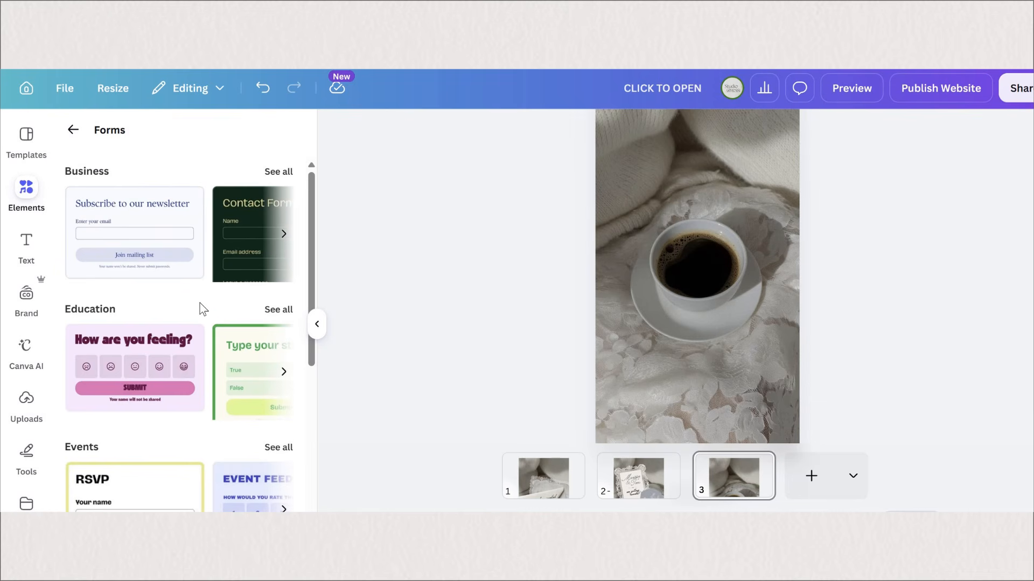
scroll(216, 280, "down", 1)
left_click(134, 468)
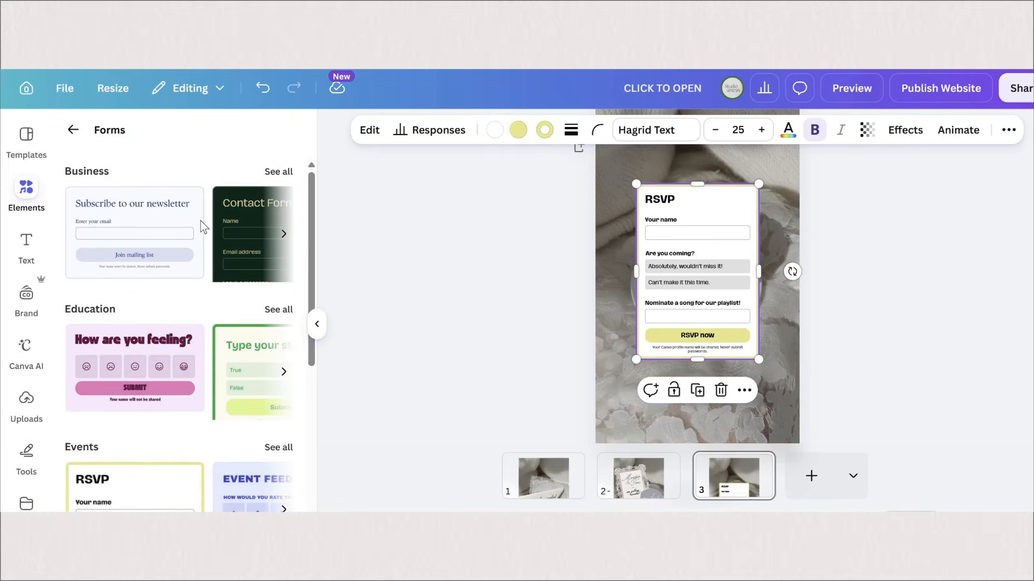
Step: Recolour the form with an off-white background and border and a black submit button
left_click(518, 130)
left_click(79, 291)
left_click(545, 130)
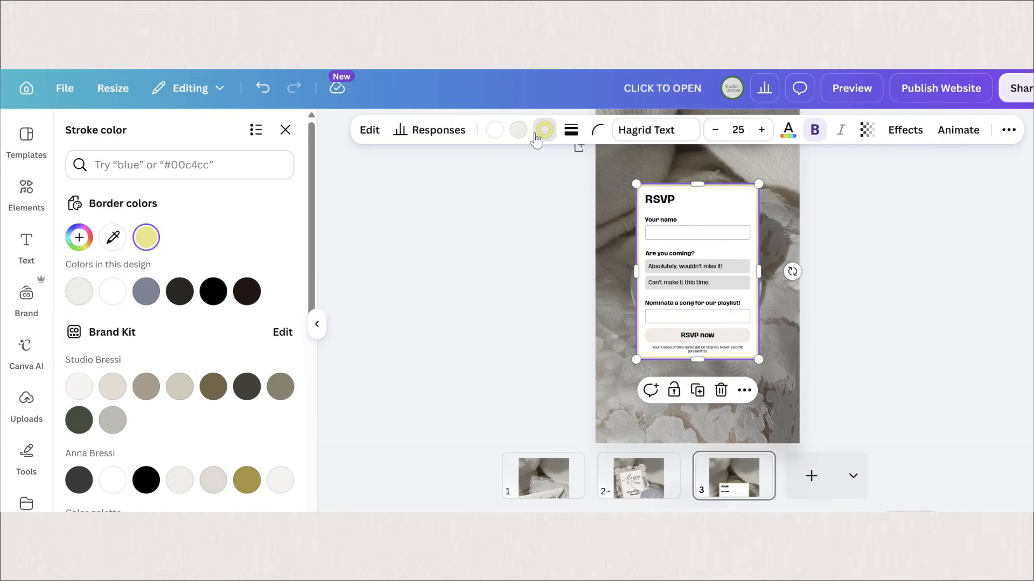
left_click(495, 129)
left_click(146, 237)
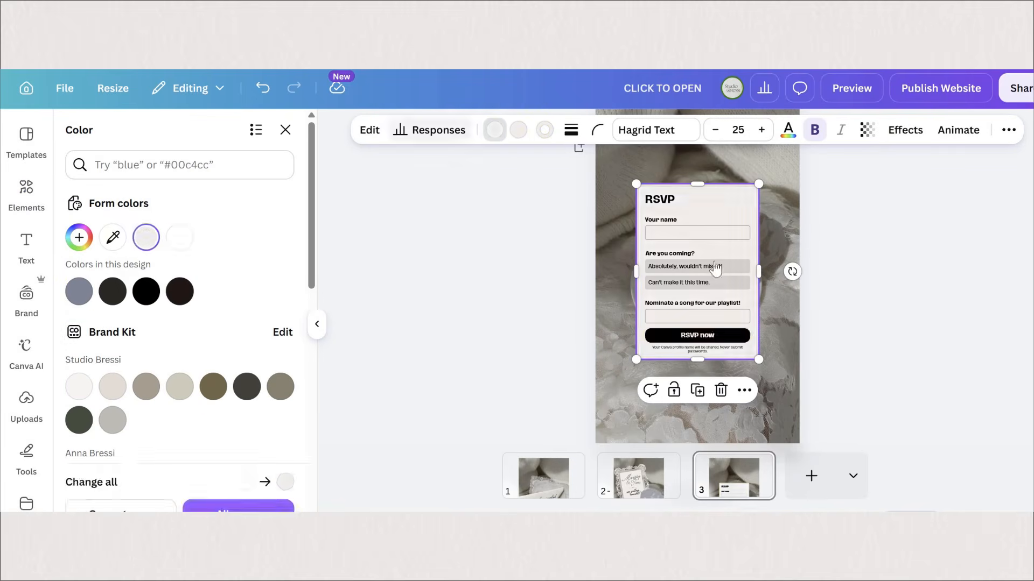
Step: Set the form's header text to SHARE YOUR ADDRESS
left_click_drag(102, 284, 65, 295)
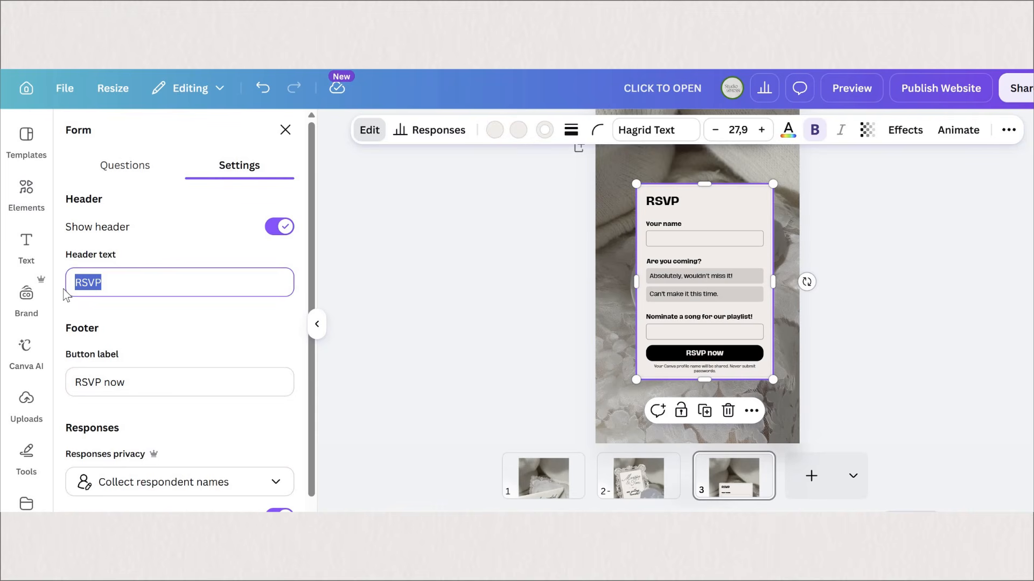
type("SHA")
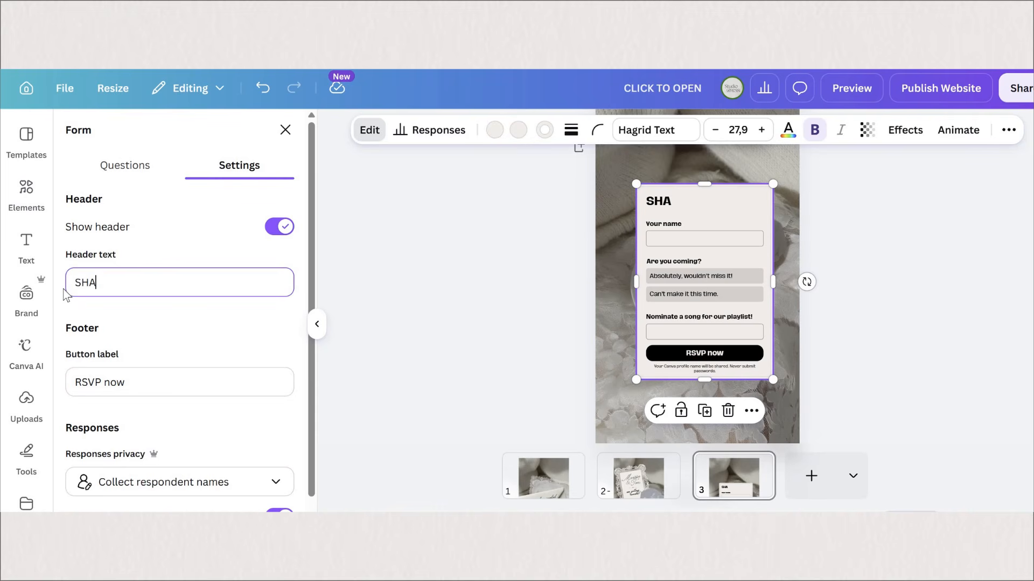
type("RE YOUR AD")
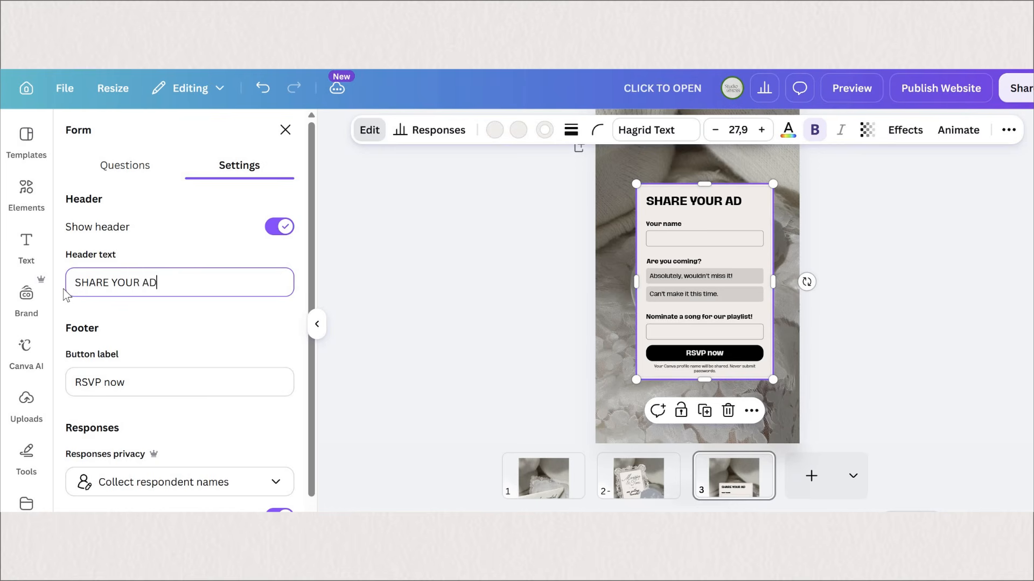
type("DRESS")
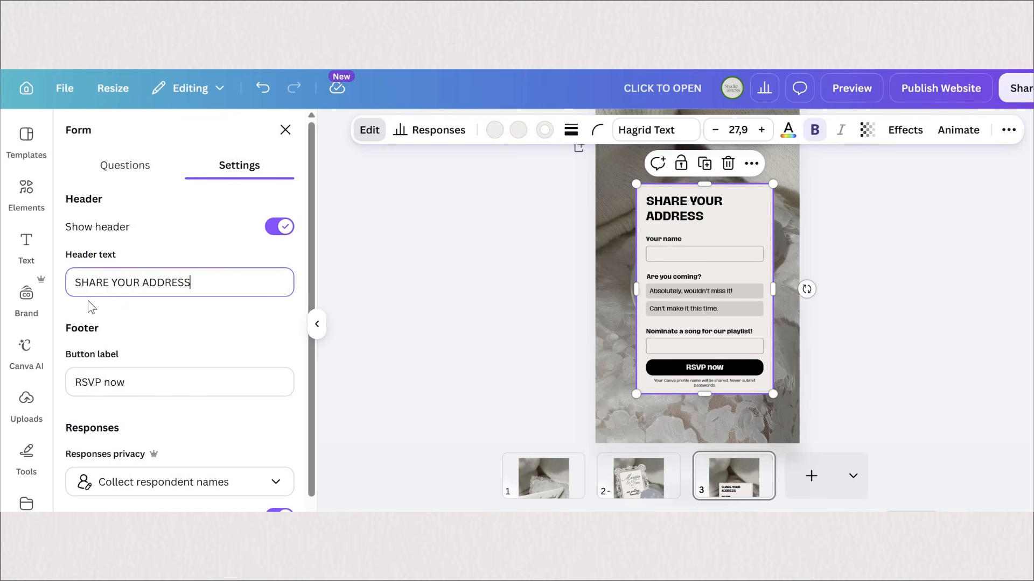
Step: Set the form's questions to "Your name", "Enter your email" and "Share your full address", with the button labelled SUBMIT and no header
type("ur address")
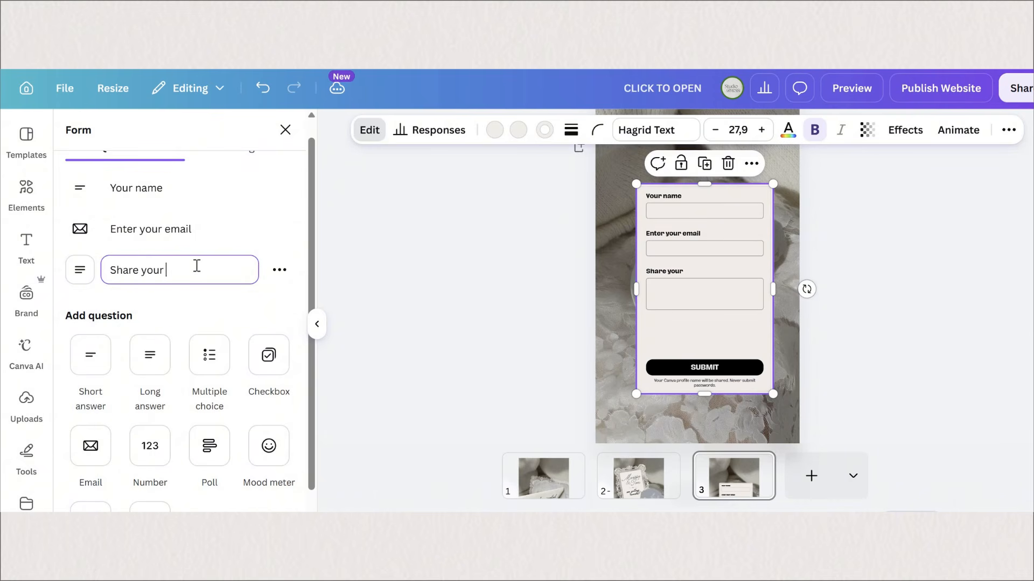
left_click(280, 271)
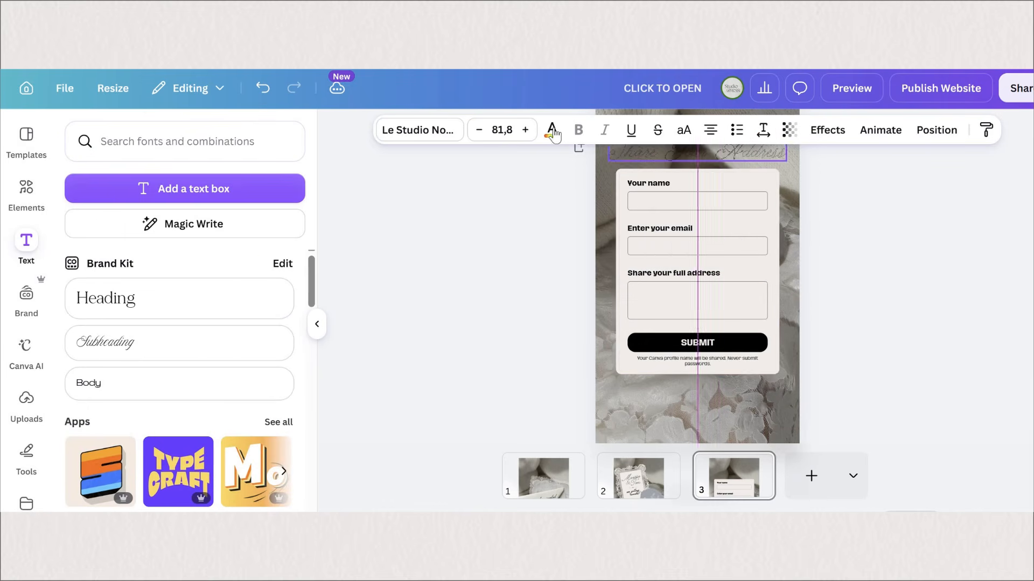
Step: Colour the "Share Your Address" title above the form white
left_click(551, 130)
left_click(499, 121)
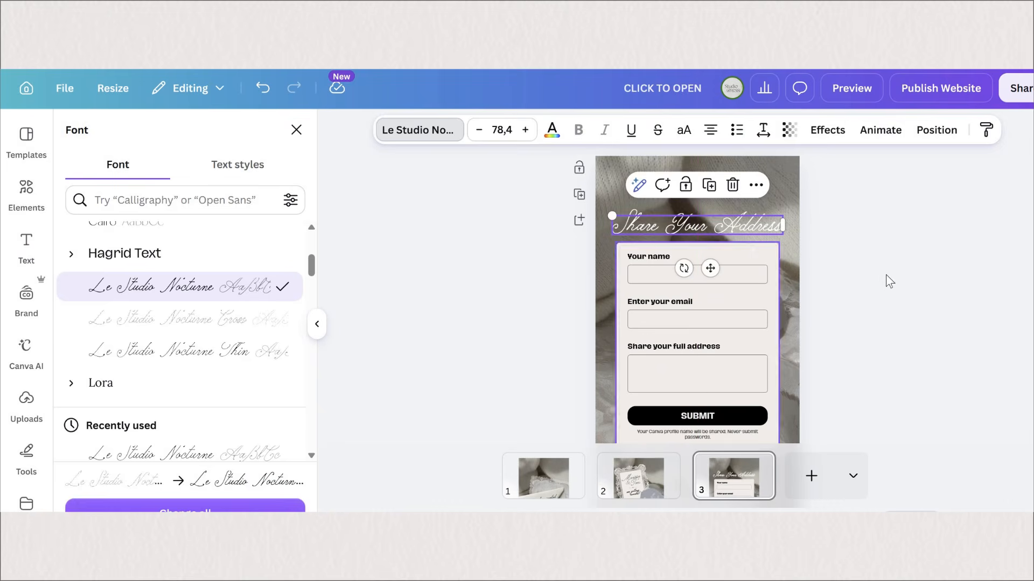
left_click(887, 275)
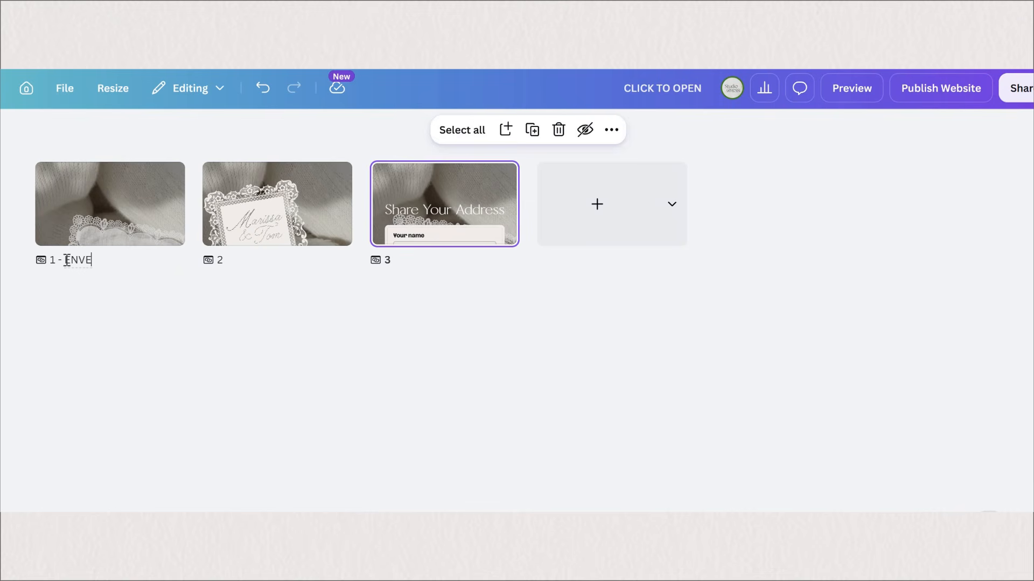
Step: Title the three pages ENVELOPE, INVITATION and ADDRESS
type("PE")
left_click(239, 260)
type("INVITATION")
type("RESS")
Step: Link the sealed envelope image on the ENVELOPE page to page 2 - INVITATION
left_click(116, 208)
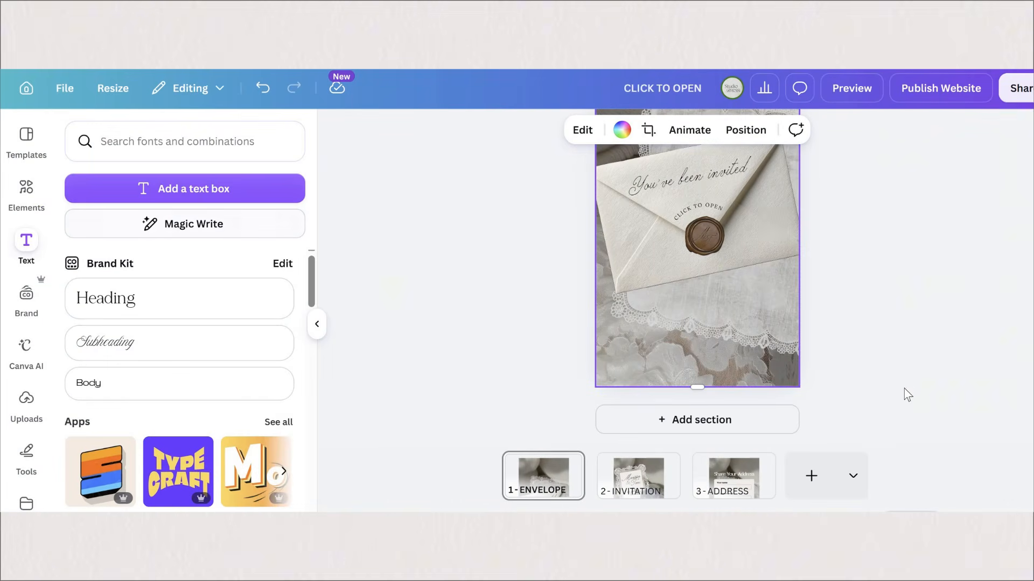
scroll(741, 327, "up", 2)
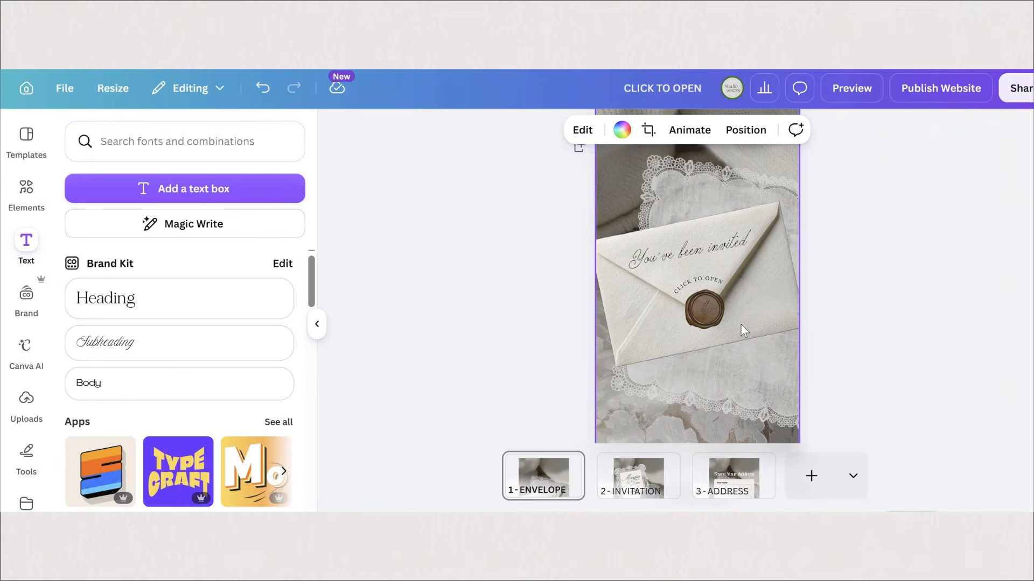
left_click(756, 305)
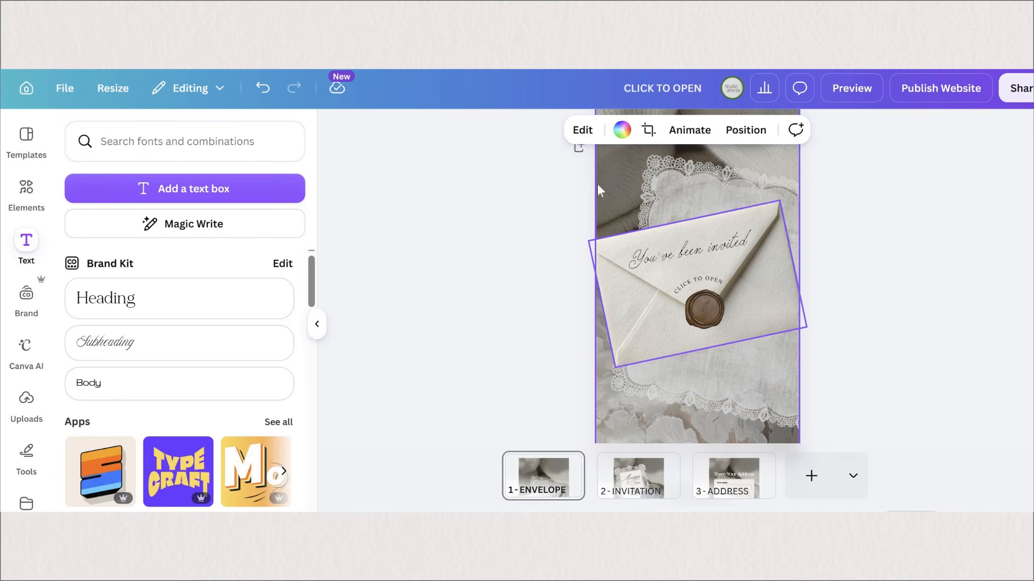
right_click(780, 294)
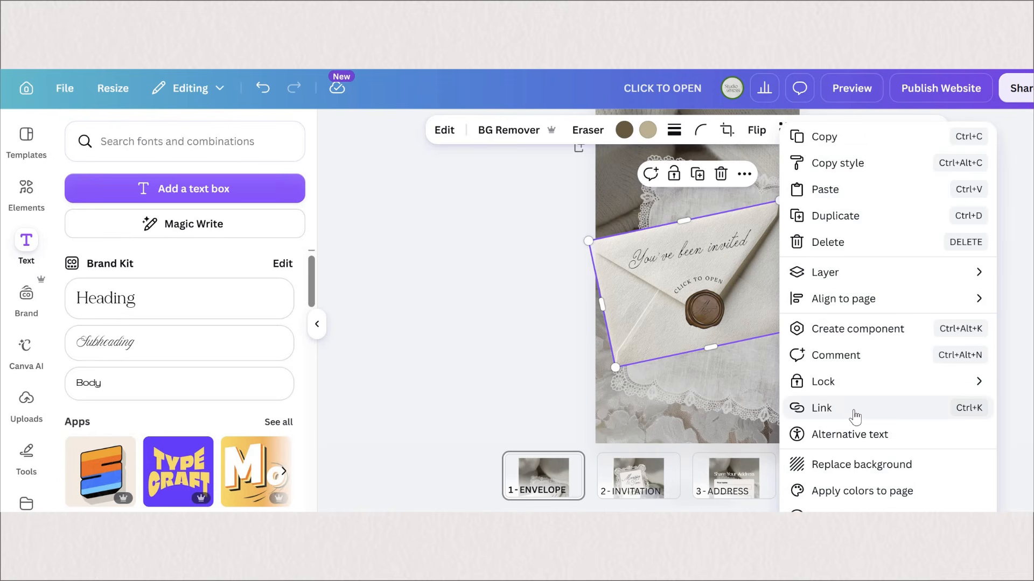
left_click(806, 408)
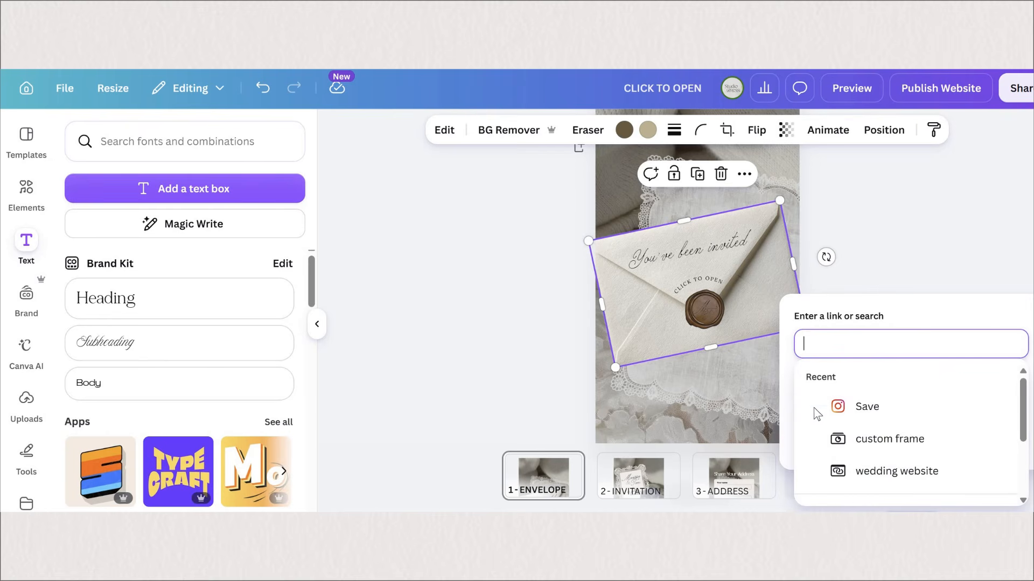
scroll(810, 405, "down", 1)
scroll(810, 405, "down", 2)
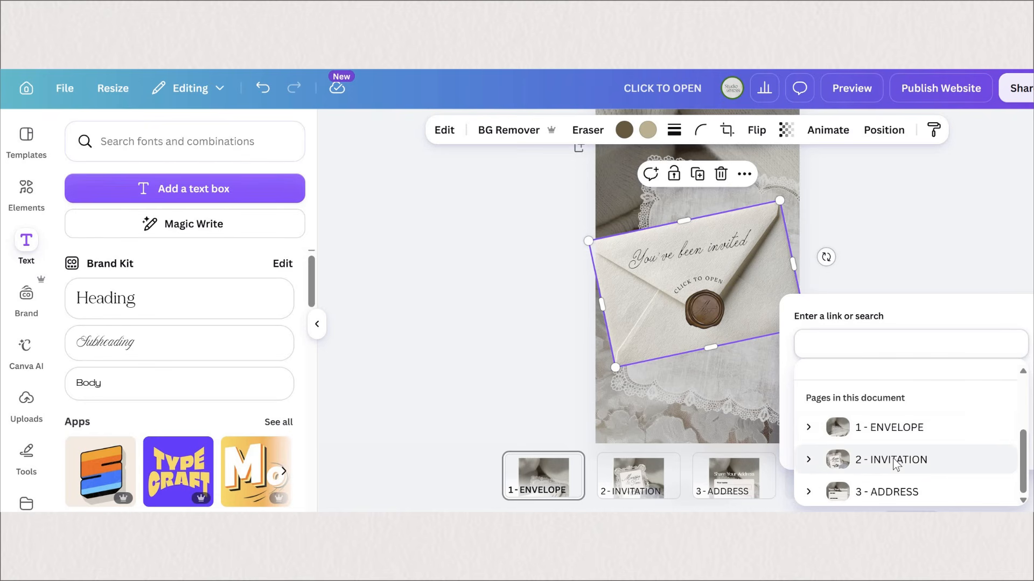
left_click(891, 460)
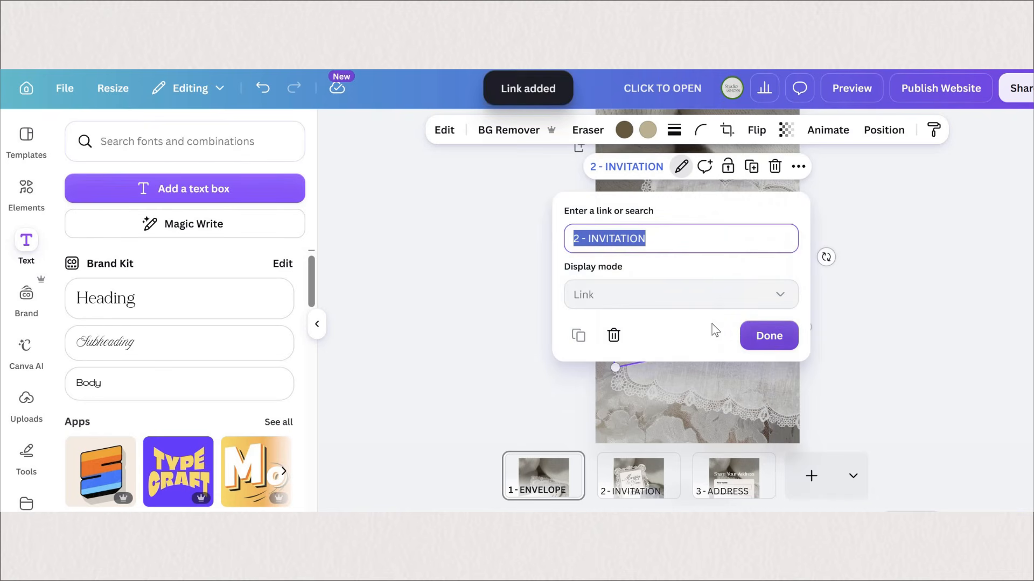
left_click(769, 335)
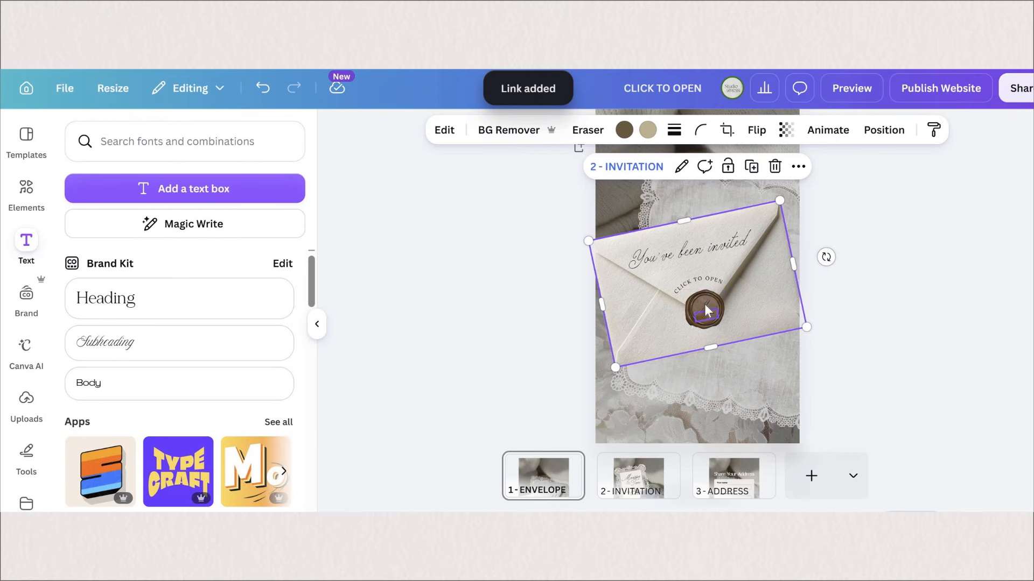
Step: Link the wax seal image to page 2 - INVITATION
left_click(706, 304)
right_click(710, 299)
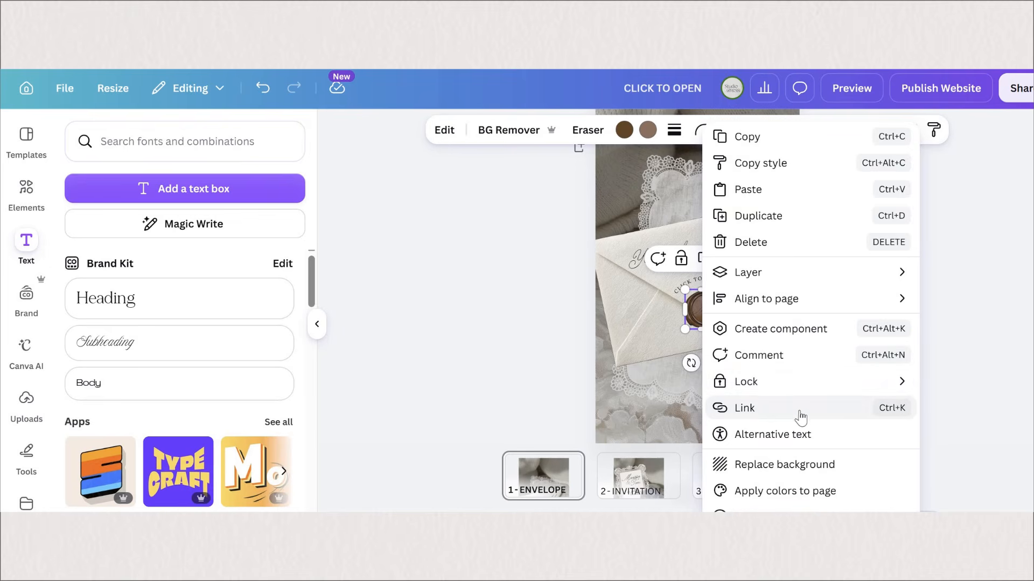
left_click(735, 408)
scroll(819, 470, "down", 3)
left_click(812, 462)
left_click(776, 421)
Step: Link the small lettering on the wax seal to page 2 - INVITATION
right_click(705, 312)
mouse_move(748, 325)
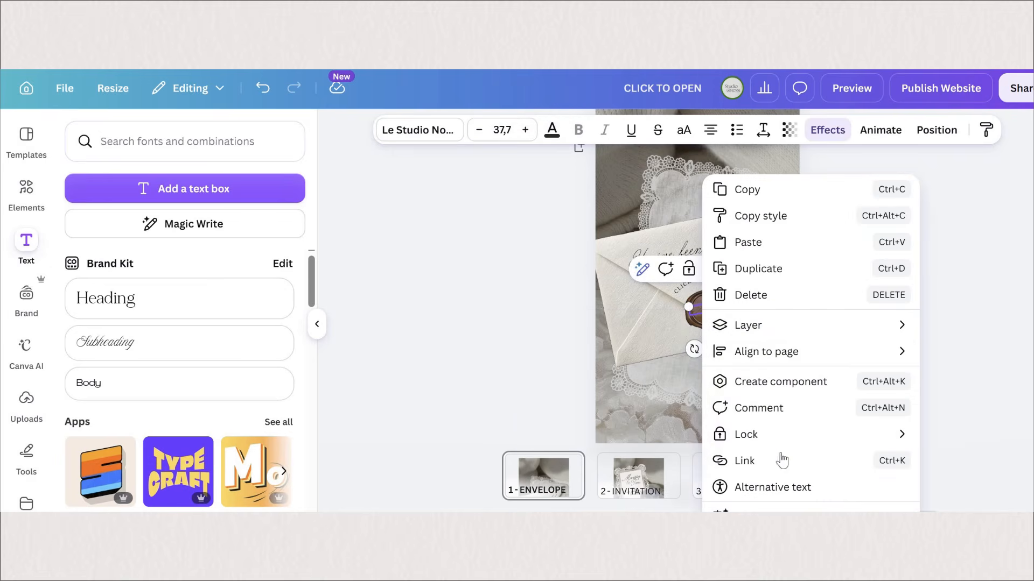
left_click(764, 460)
left_click(707, 322)
right_click(707, 322)
left_click(773, 461)
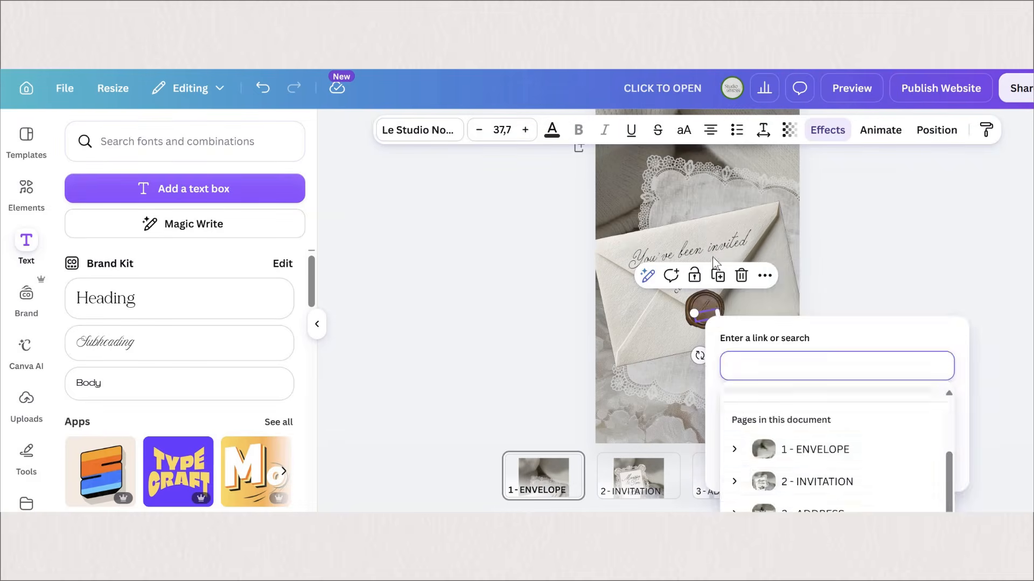
scroll(810, 468, "down", 3)
left_click(810, 463)
left_click(775, 437)
Step: Link the curved "CLICK TO OPEN" text to page 2 - INVITATION
right_click(681, 291)
left_click(756, 467)
left_click(756, 463)
scroll(819, 463, "down", 3)
left_click(810, 437)
left_click(775, 407)
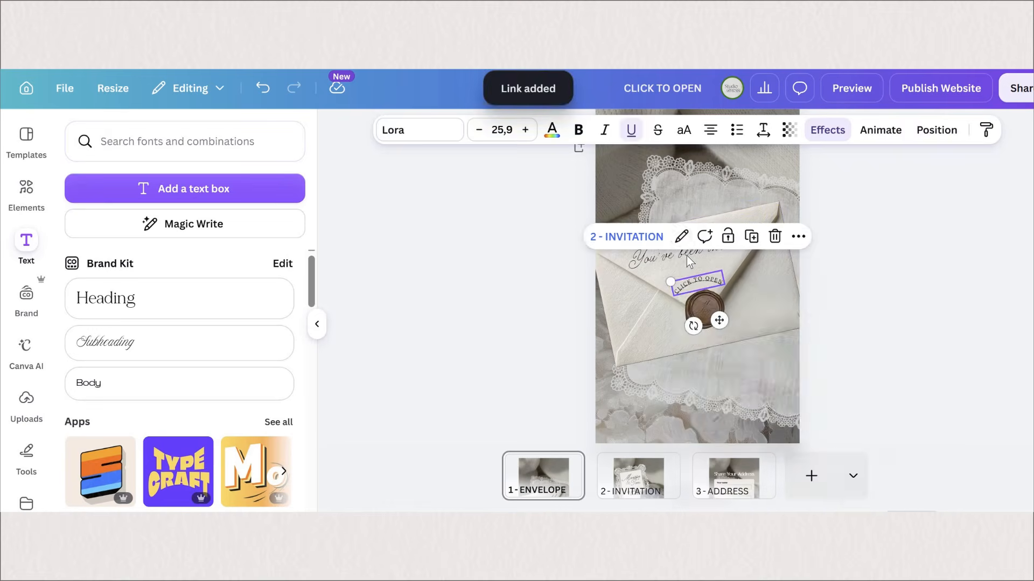
Step: Link the "You've been invited" text to page 2 - INVITATION
right_click(688, 255)
left_click(751, 460)
scroll(798, 400, "down", 3)
left_click(798, 400)
key("BackSpace")
scroll(722, 376, "down", 3)
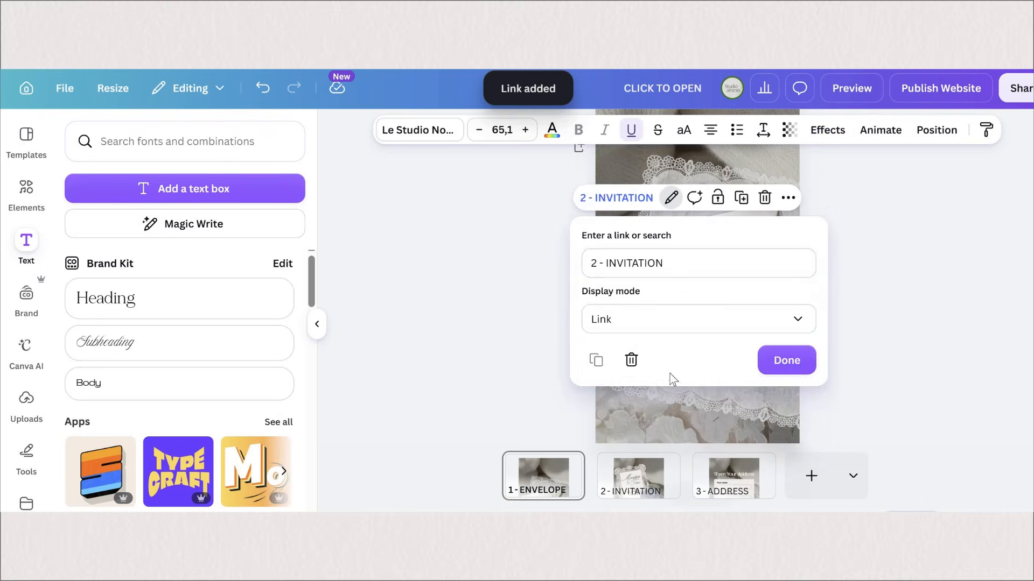
left_click(722, 378)
left_click(789, 362)
left_click(798, 366)
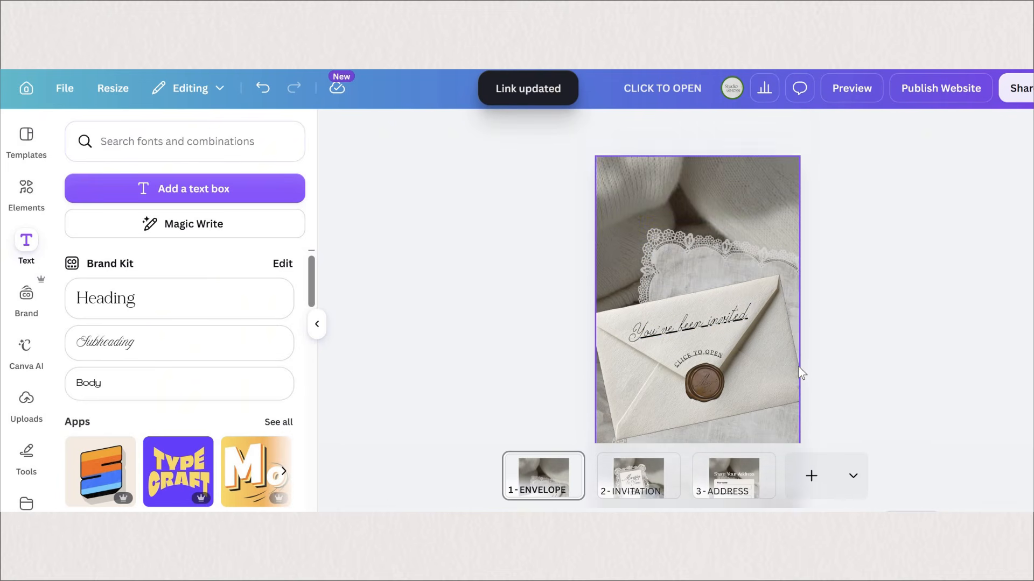
Step: Link the "SHARE YOUR ADDRESS" button on the invitation page to page 3 - ADDRESS
scroll(651, 475, "down", 1)
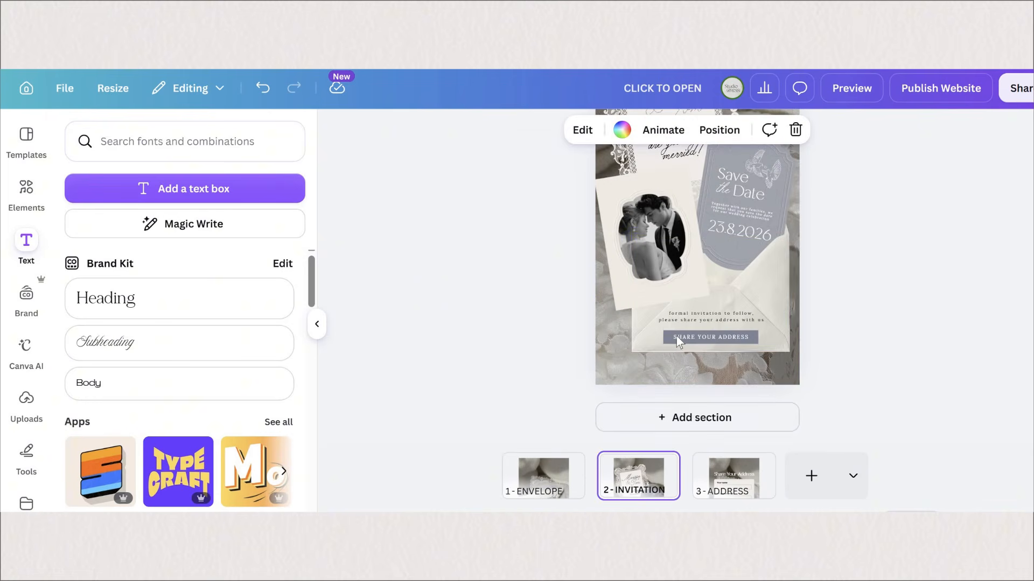
left_click(677, 342)
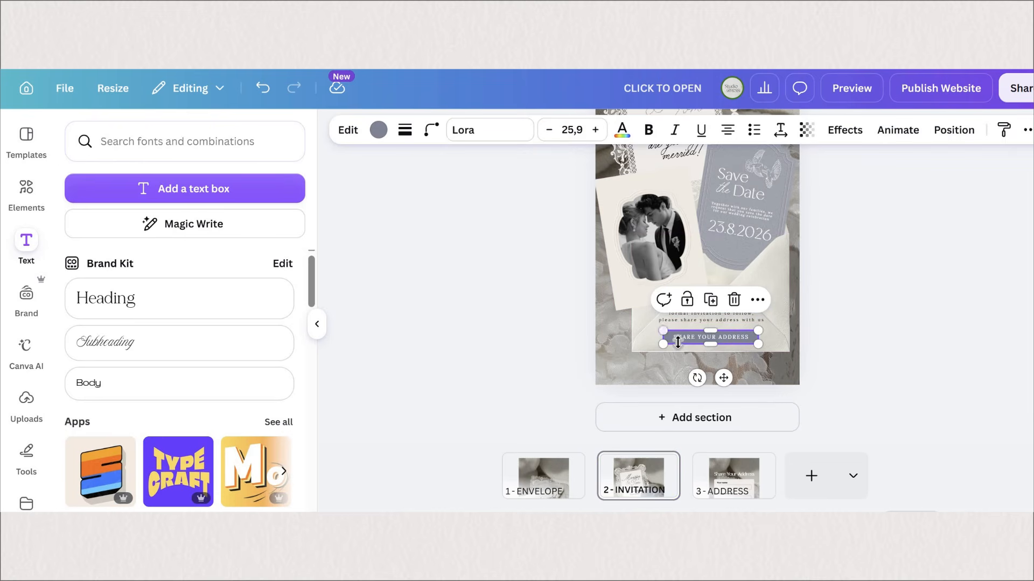
left_click(758, 303)
scroll(803, 438, "down", 2)
scroll(826, 440, "down", 2)
left_click(826, 439)
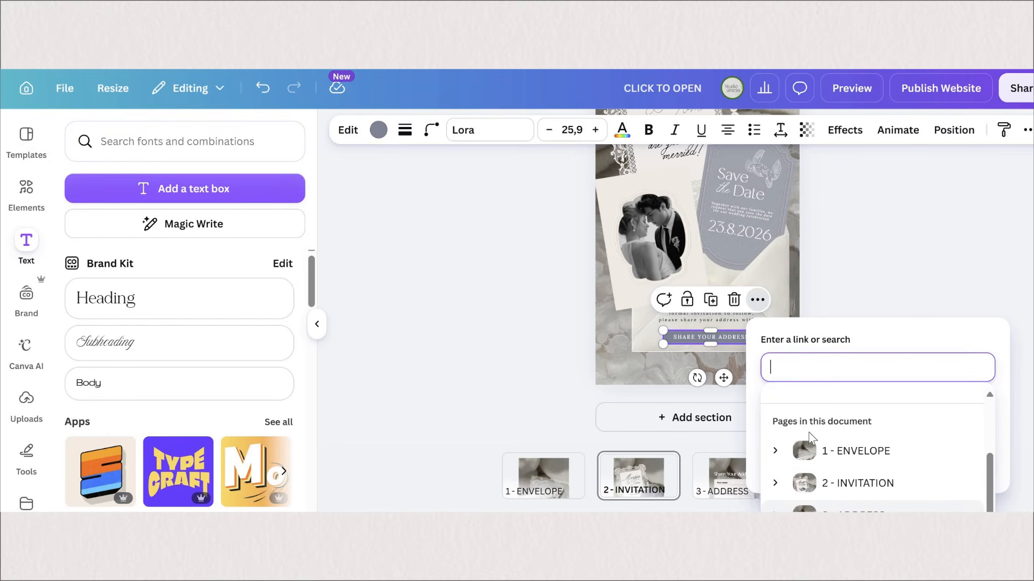
left_click(814, 507)
key("Return")
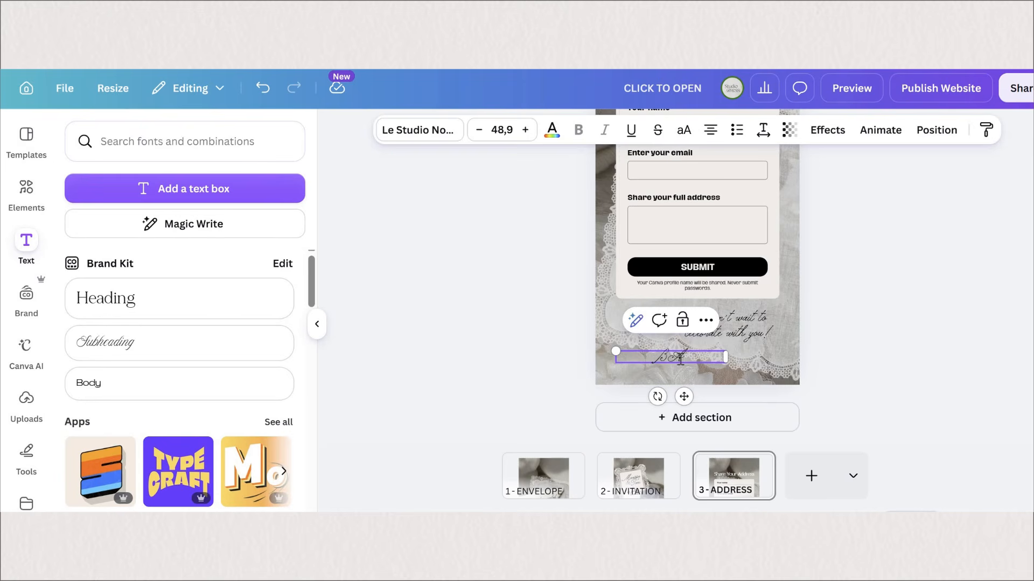
Step: Enter "BACK" in the text box below the address form and set its font to Lora
type("CK")
key("ctrl+a")
left_click(439, 141)
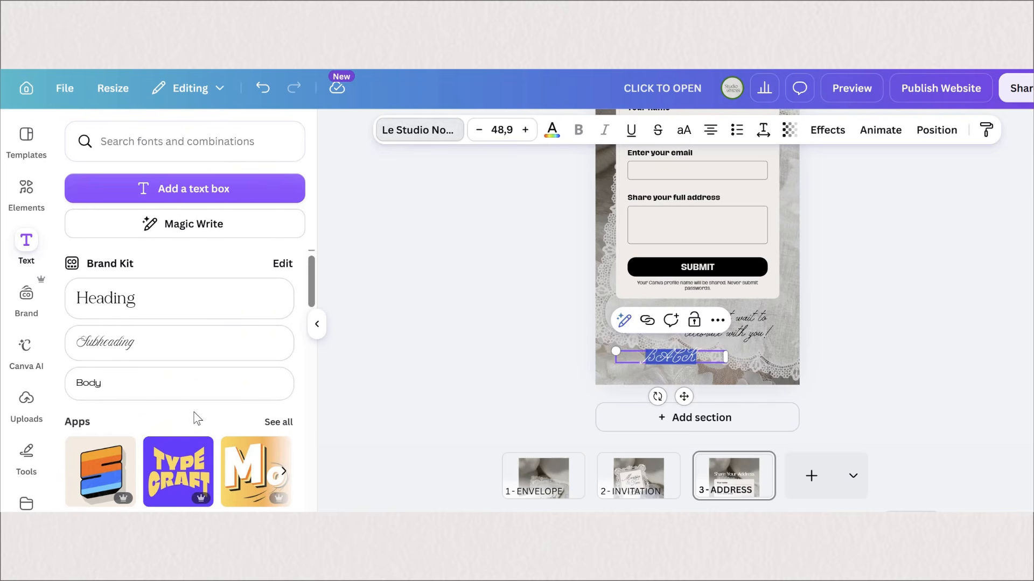
scroll(178, 388, "down", 5)
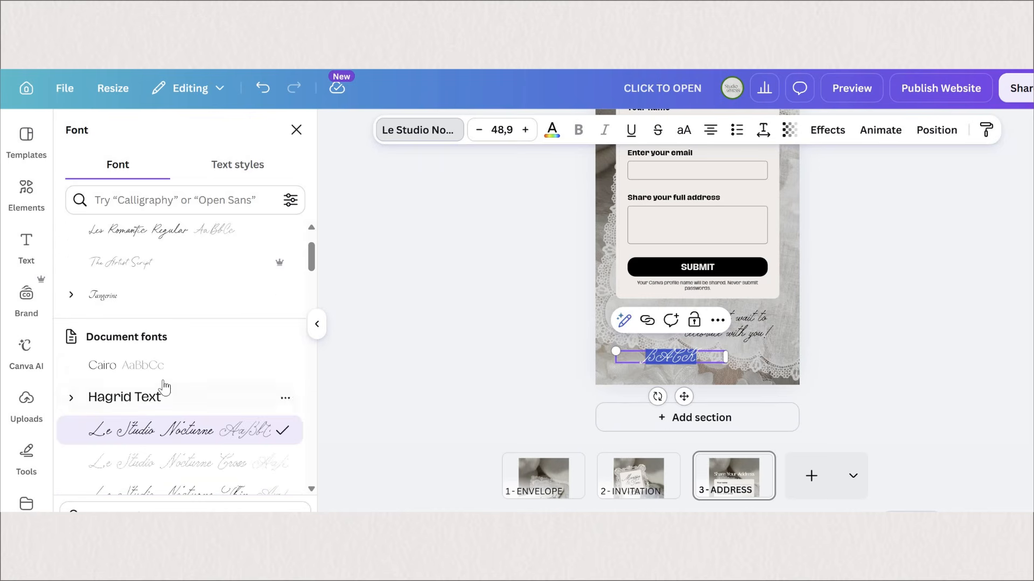
left_click(135, 380)
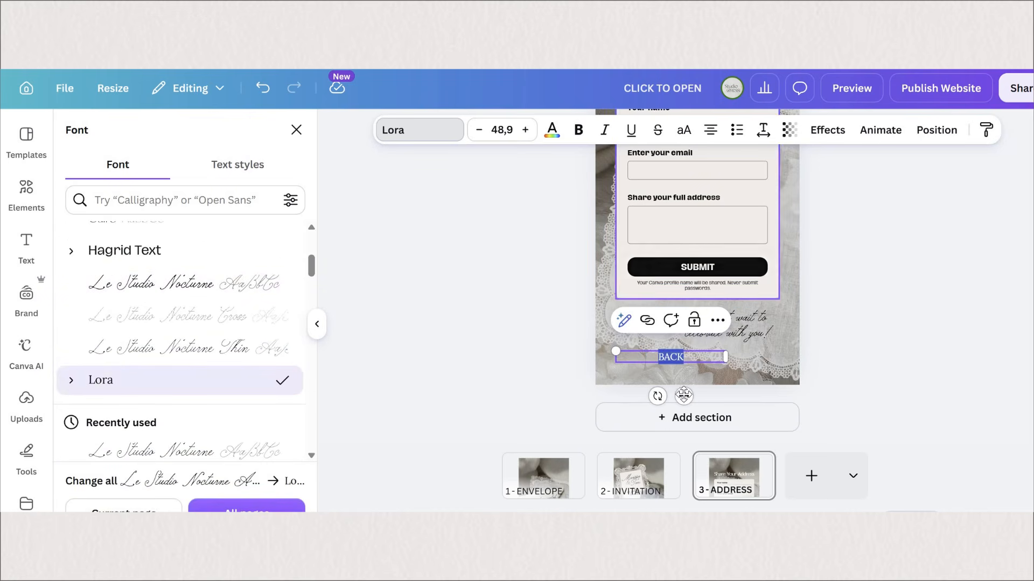
Step: Place the narrowed text box in the address page's lower-left corner, with letter spacing 113 and the text reading "< BACK"
left_click_drag(684, 395, 690, 392)
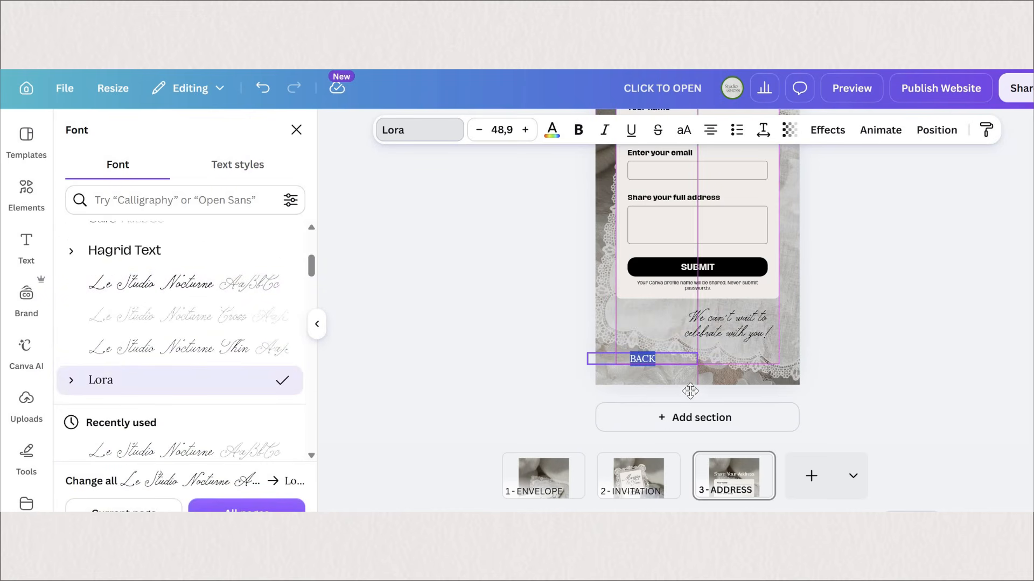
left_click_drag(729, 358, 668, 358)
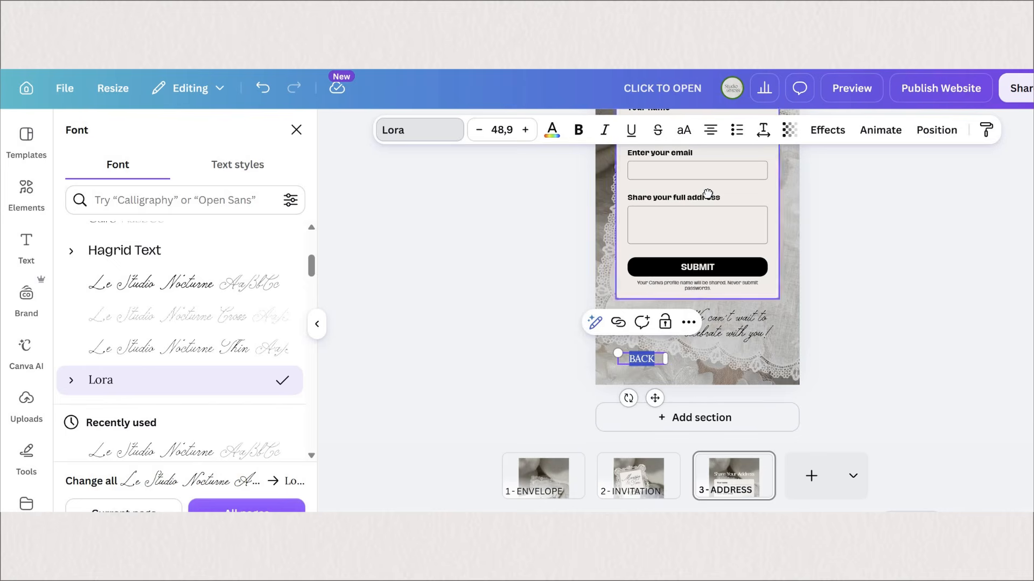
left_click_drag(706, 190, 722, 190)
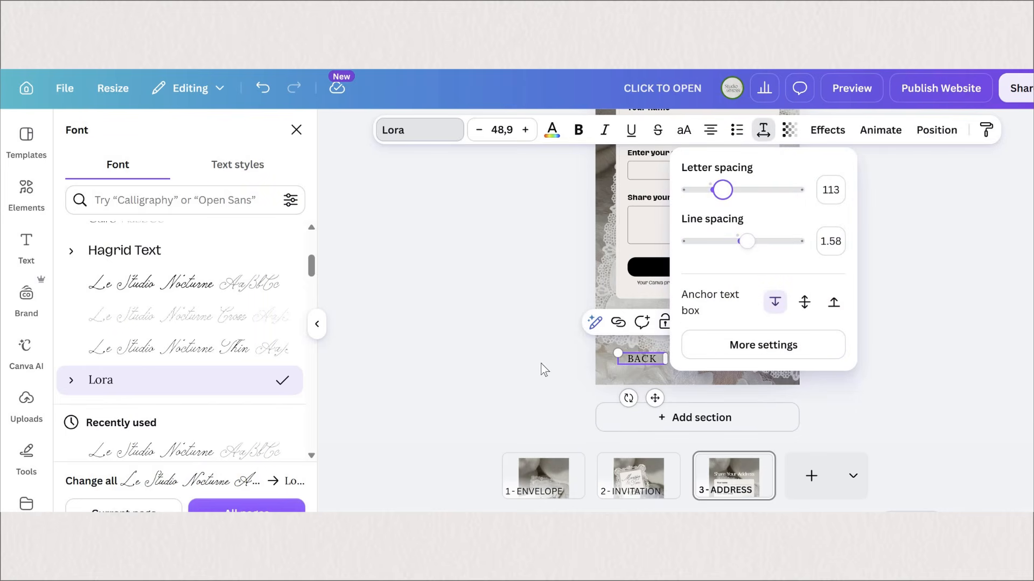
left_click(178, 141)
key("Escape")
left_click(849, 363)
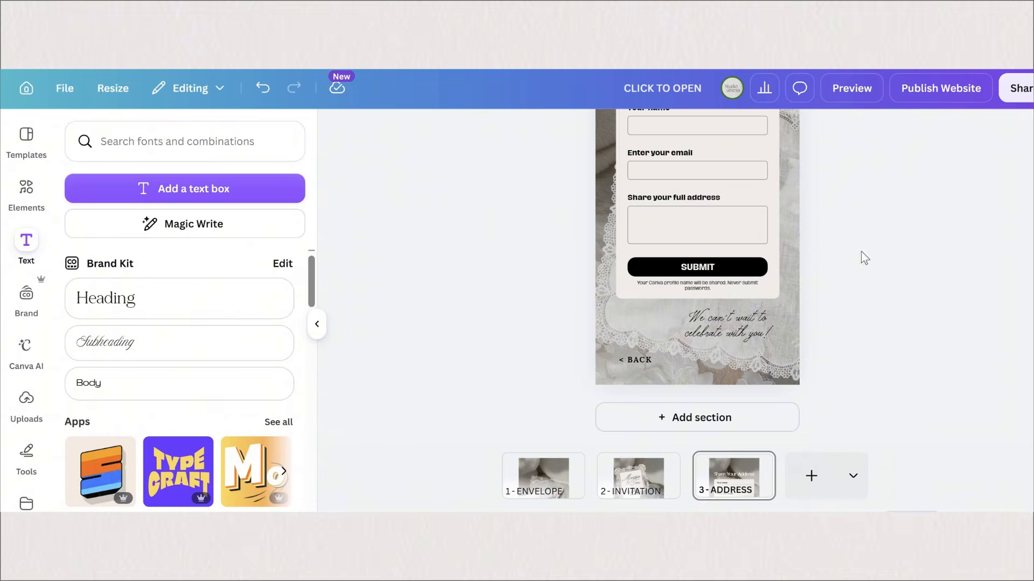
Step: Preview the website in mobile view and test the links from the envelope to the invitation and on to the address form
scroll(908, 195, "up", 2)
scroll(910, 194, "up", 2)
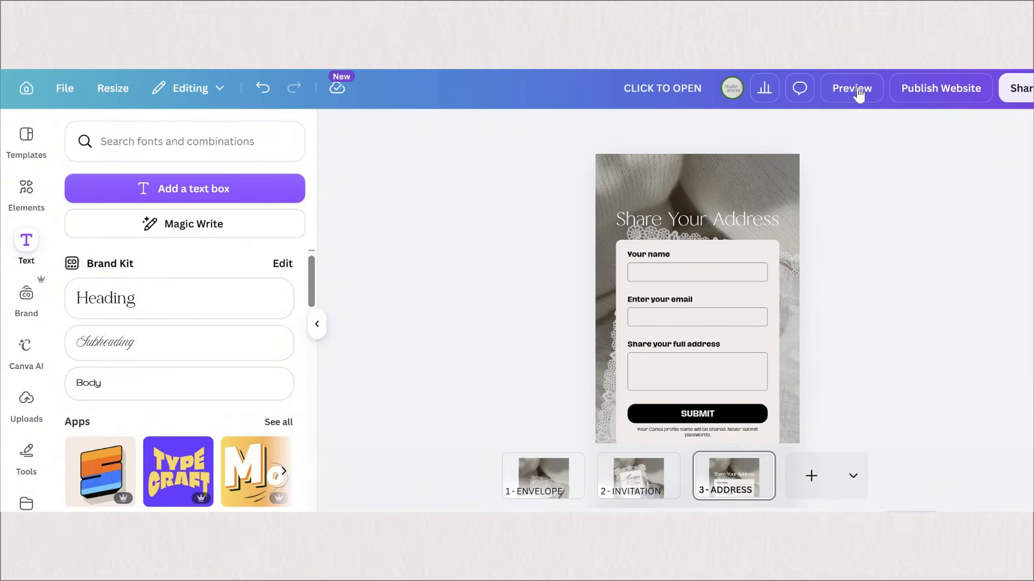
left_click(852, 88)
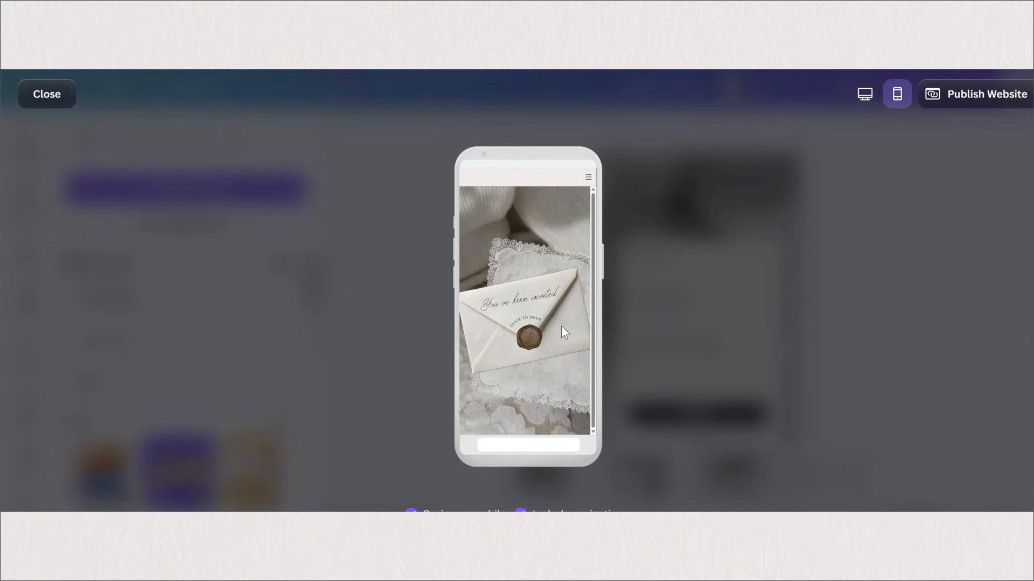
left_click(561, 326)
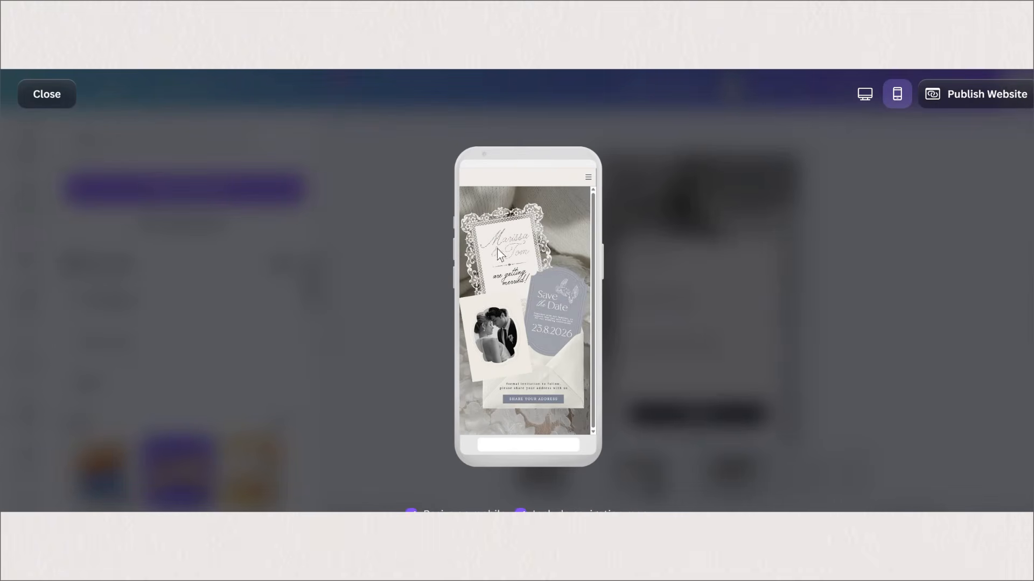
left_click(544, 408)
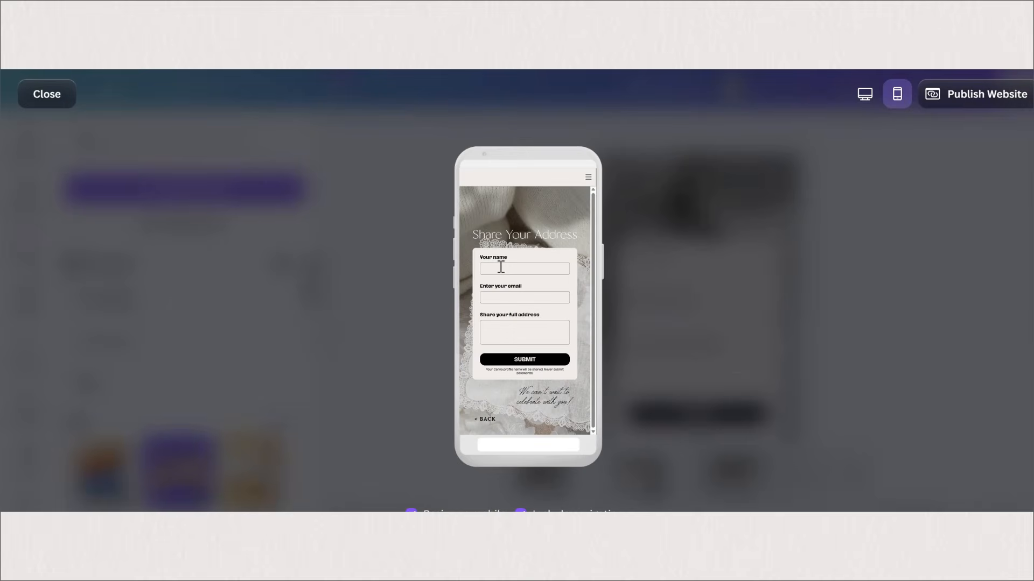
Step: Fill in the previewed form with a test name and "address goes here" as the full address
left_click(501, 267)
type("ana")
left_click(518, 345)
type("address")
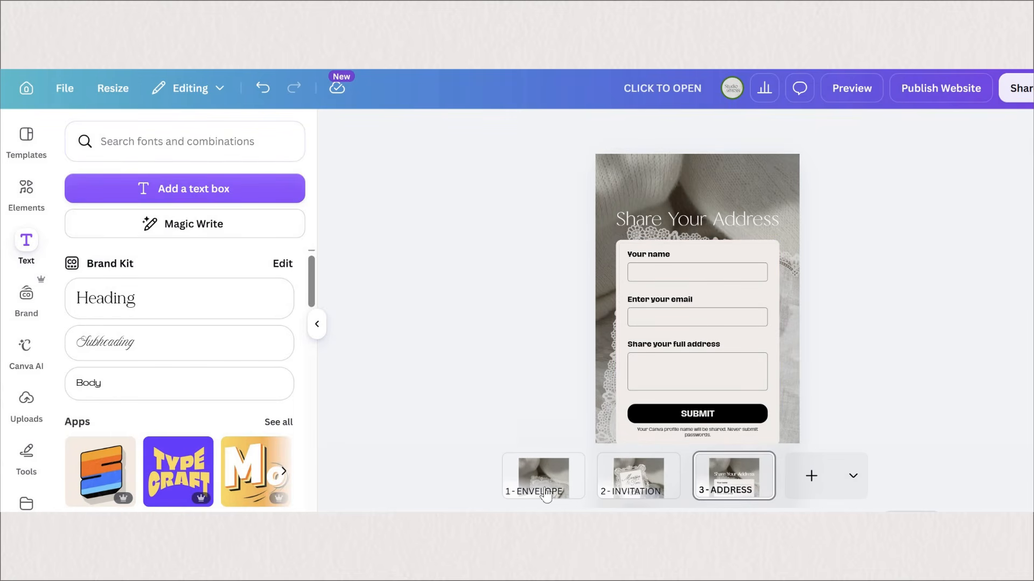
Step: Review the address form's responses across all columns and link them to a sheet
left_click(725, 261)
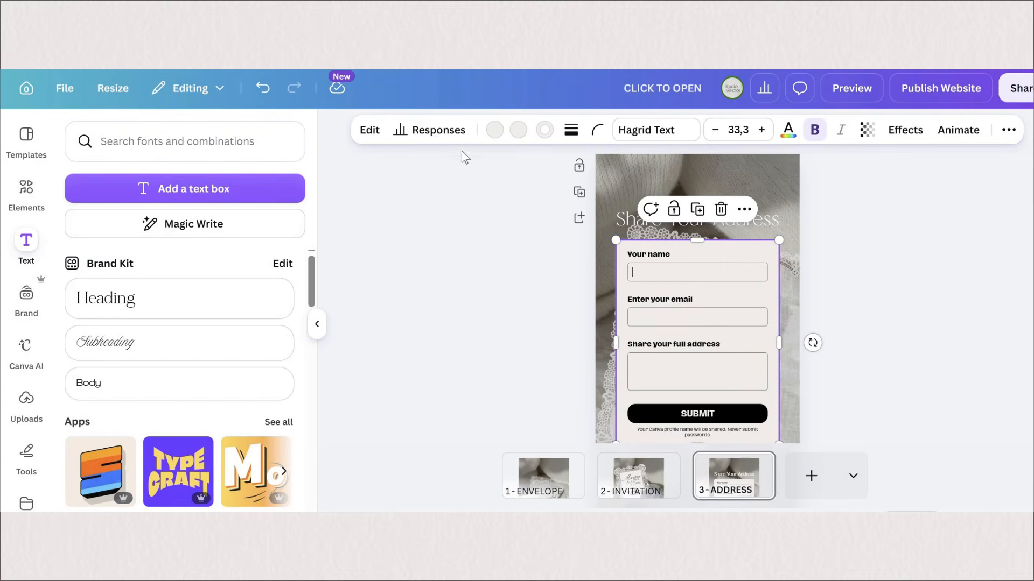
left_click(434, 139)
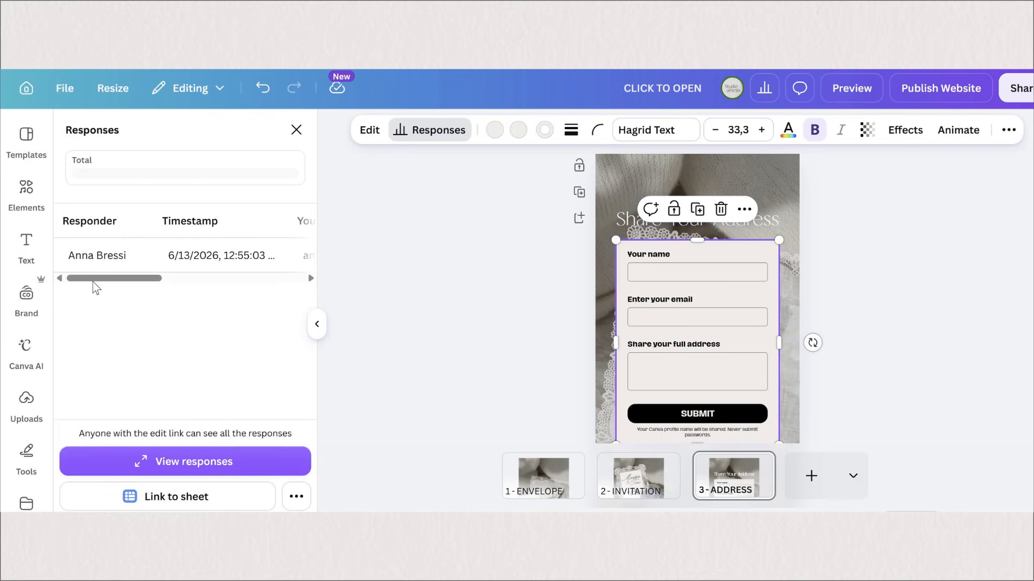
left_click_drag(152, 284, 216, 279)
scroll(110, 259, "right", 3)
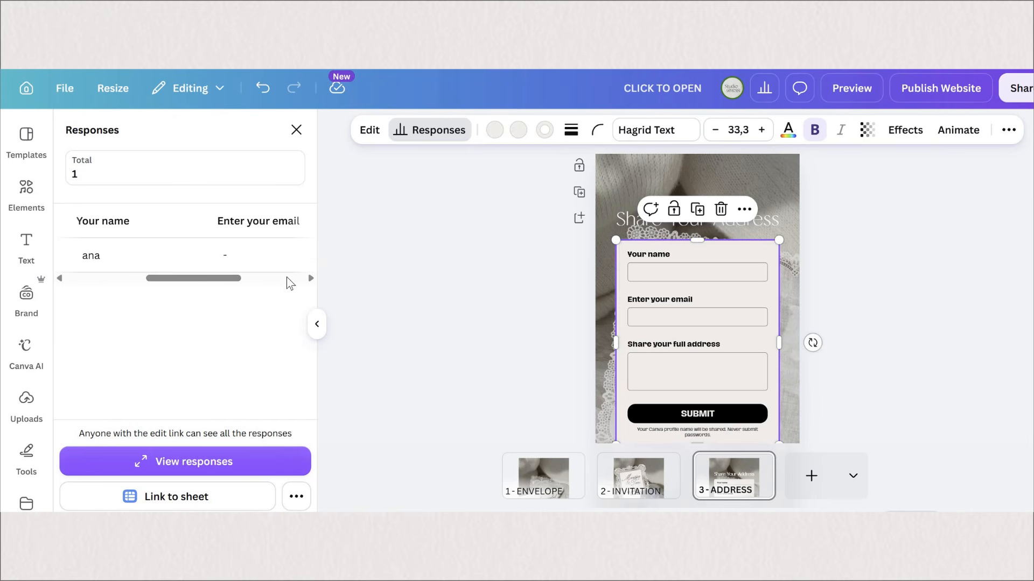
scroll(292, 275, "right", 3)
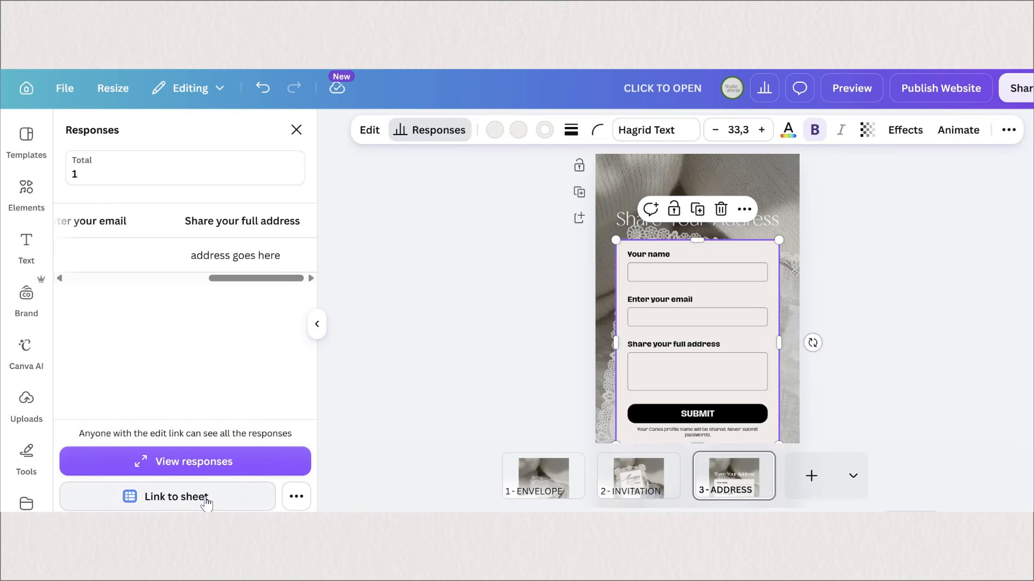
left_click(211, 476)
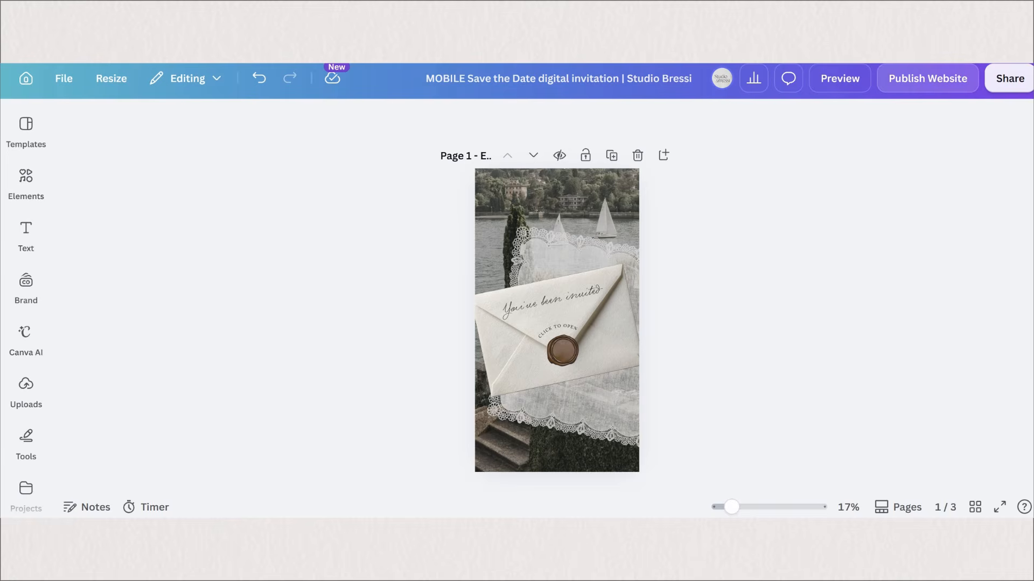
Step: Set the site subpath of the MOBILE Save the Date digital invitation to "yournames" and publish the website
left_click(927, 78)
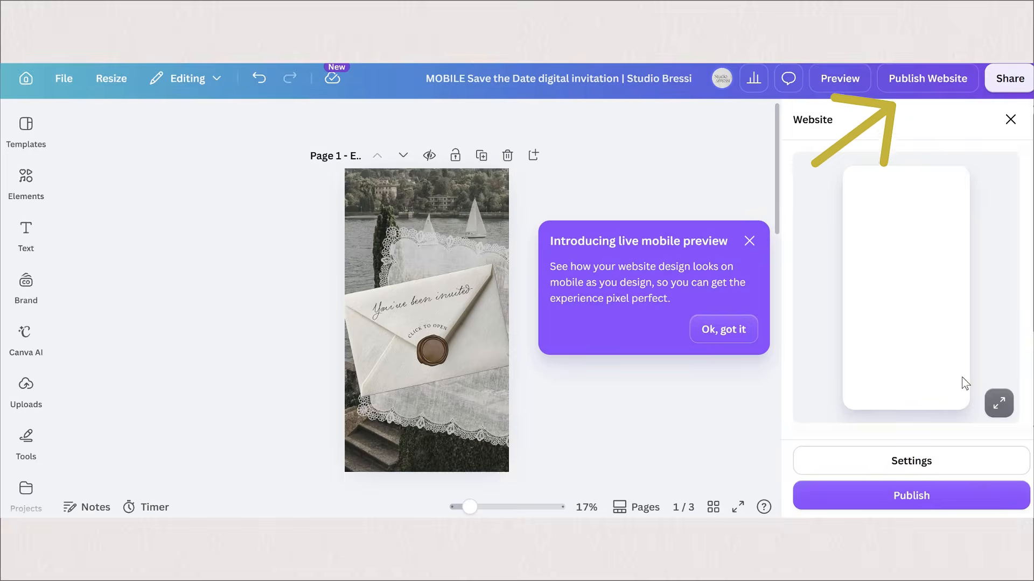
left_click(843, 395)
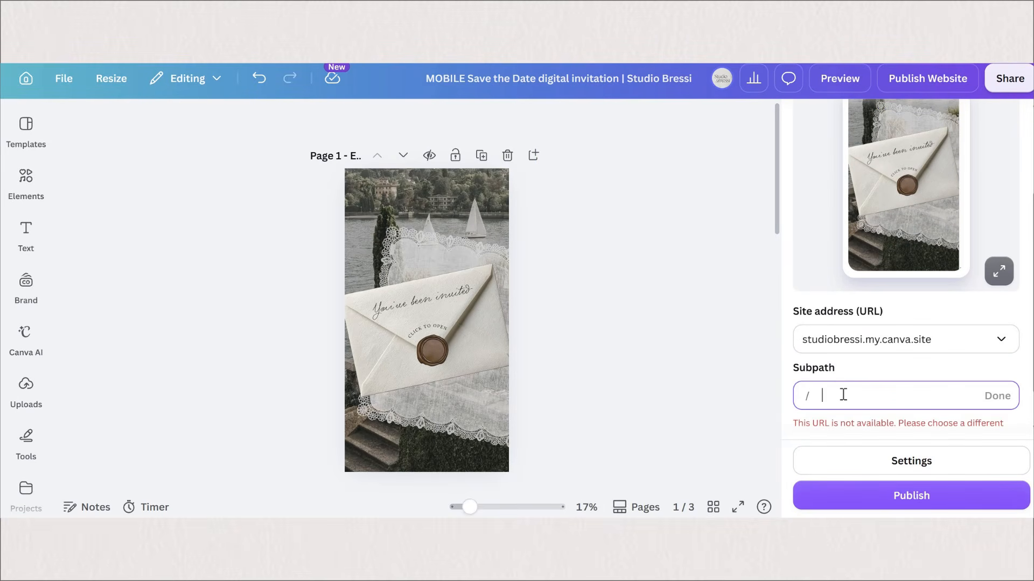
type("your")
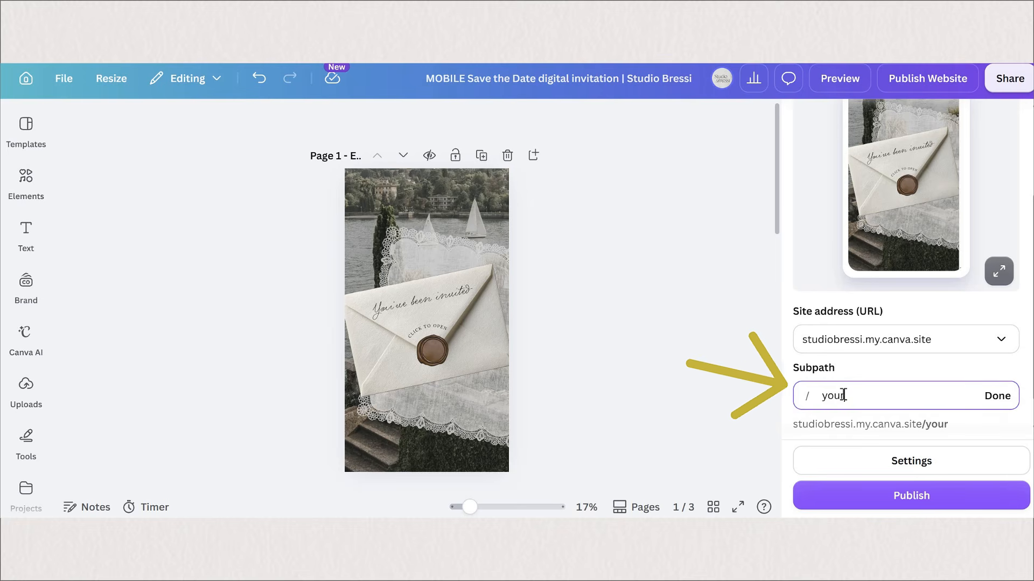
type("names")
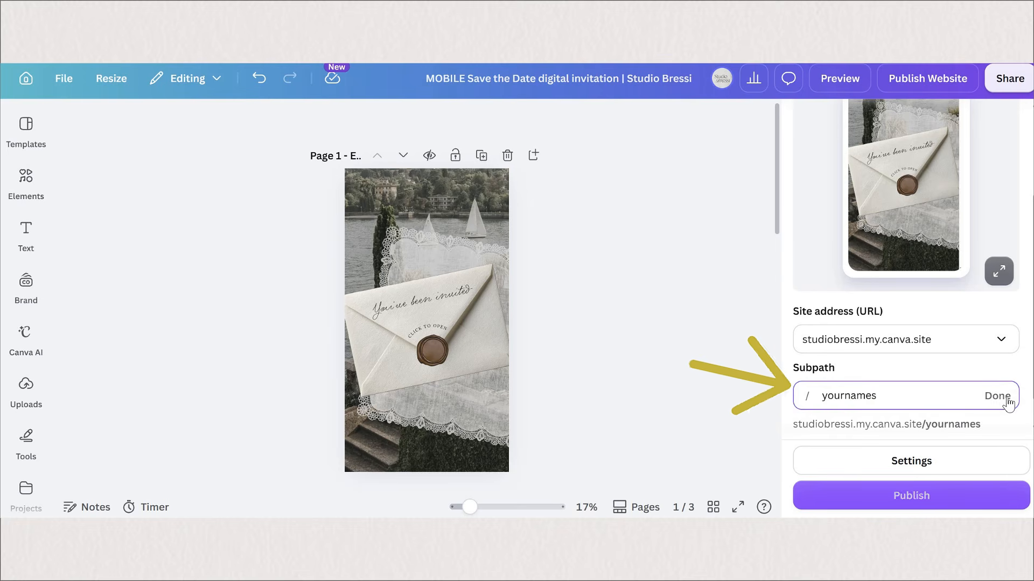
key("Return")
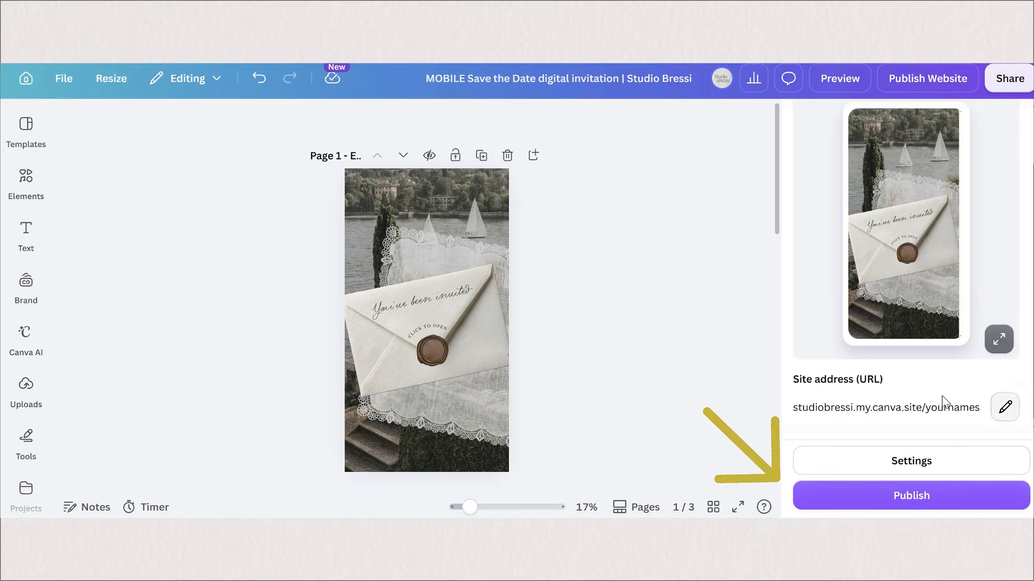
left_click(983, 503)
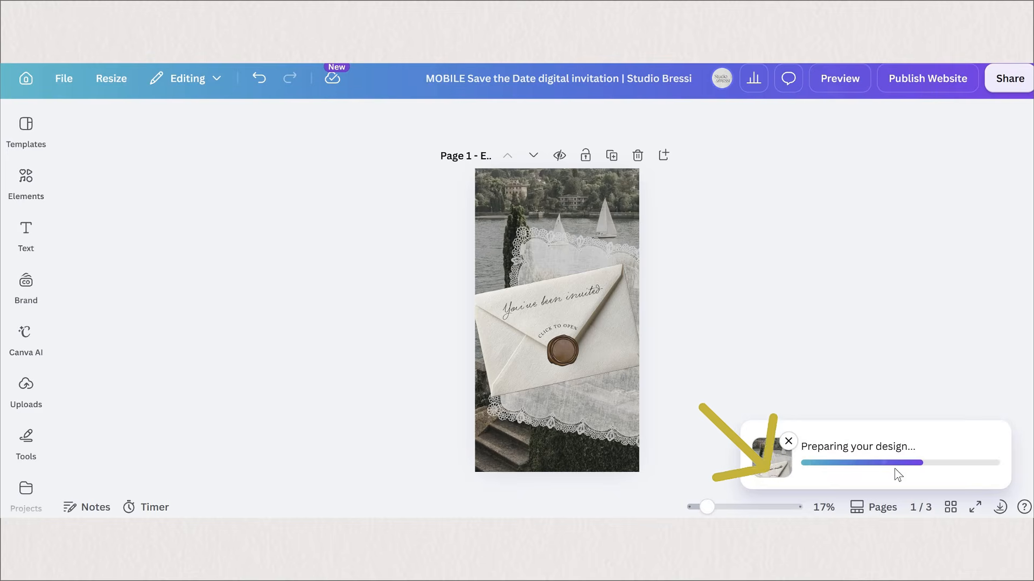
left_click(850, 358)
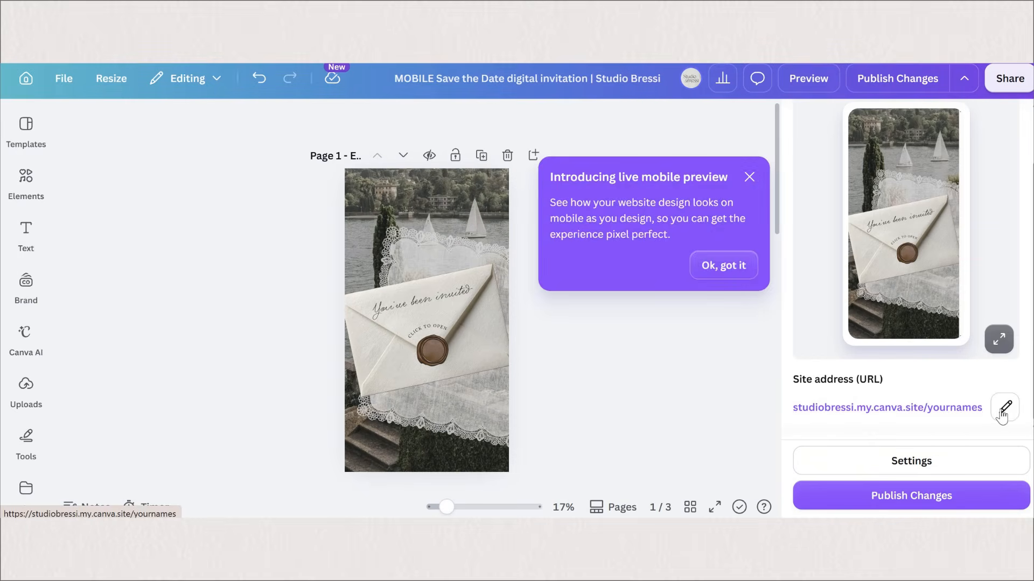